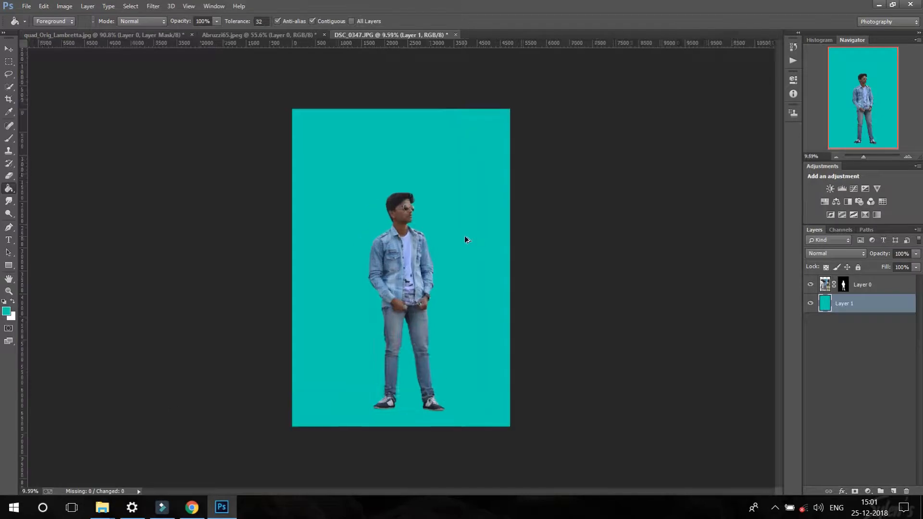
- Duplicate the masked Layer 0, move the duplicate below Layer 1, and apply the layer mask on the man's upper layer
scroll(515, 298, up, 2)
click(845, 285)
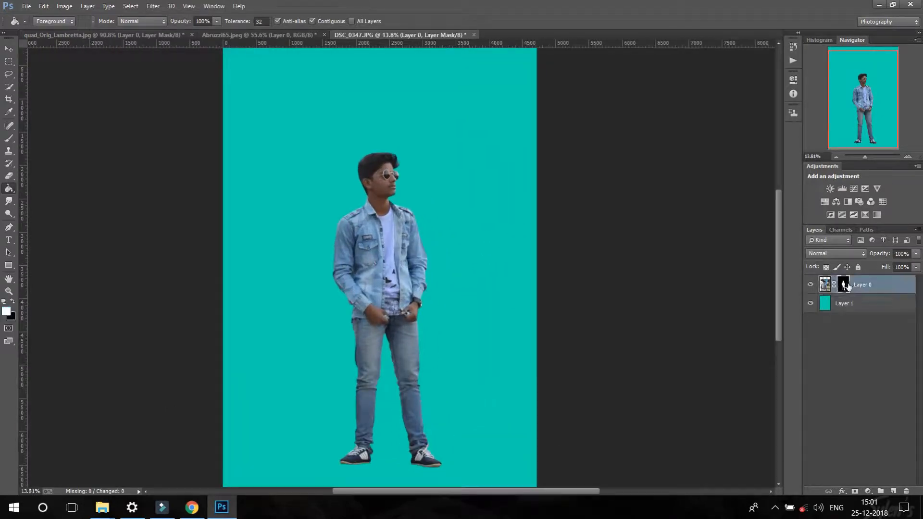
key(ctrl+j)
drag(865, 284, 866, 331)
right_click(843, 285)
click(858, 319)
- Open the man's cutout in the Camera Raw Filter and set Shadows to +100 and Clarity to +28
scroll(589, 235, down, 1)
click(153, 7)
click(170, 77)
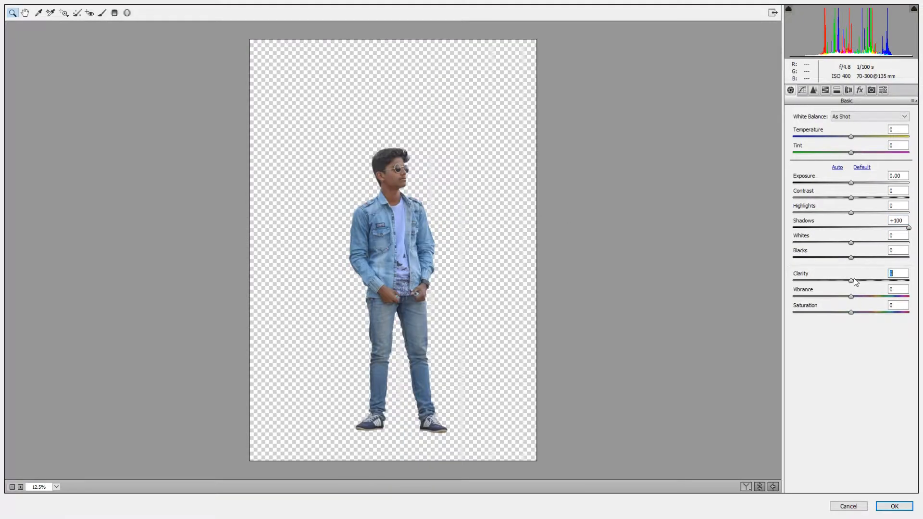
drag(853, 280, 868, 280)
scroll(481, 202, up, 5)
scroll(337, 192, down, 4)
scroll(267, 217, up, 3)
scroll(504, 250, up, 1)
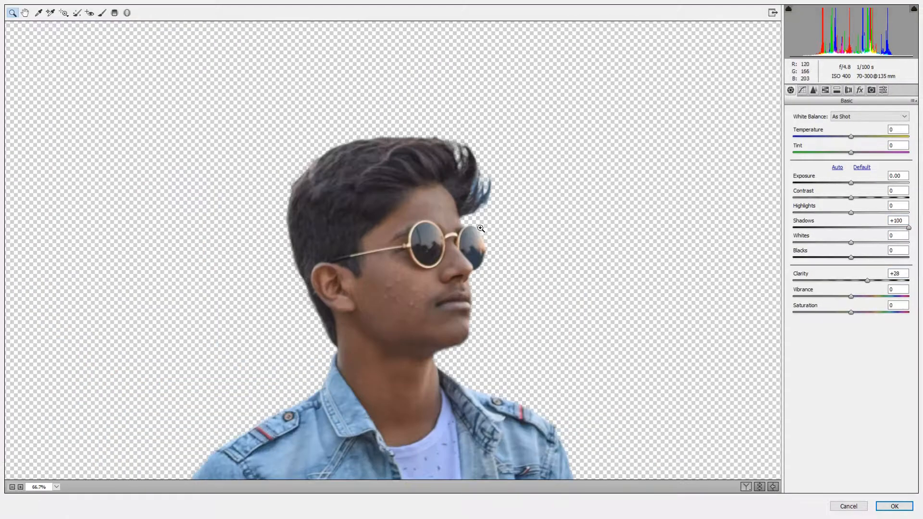
- Brighten the man's face with the Adjustment Brush at Exposure +0.55 and Highlights +22
click(480, 228)
click(126, 13)
key(k)
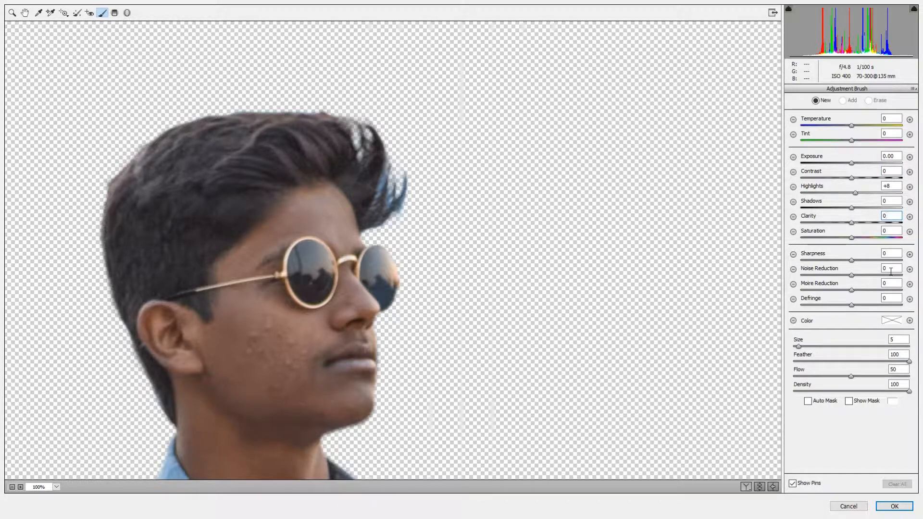
mouse_move(317, 220)
mouse_down()
mouse_move(239, 252)
mouse_move(288, 218)
mouse_up()
scroll(233, 214, down, 2)
mouse_move(231, 212)
mouse_down()
mouse_move(310, 233)
mouse_move(246, 275)
mouse_move(350, 288)
mouse_move(226, 300)
mouse_move(334, 303)
mouse_up()
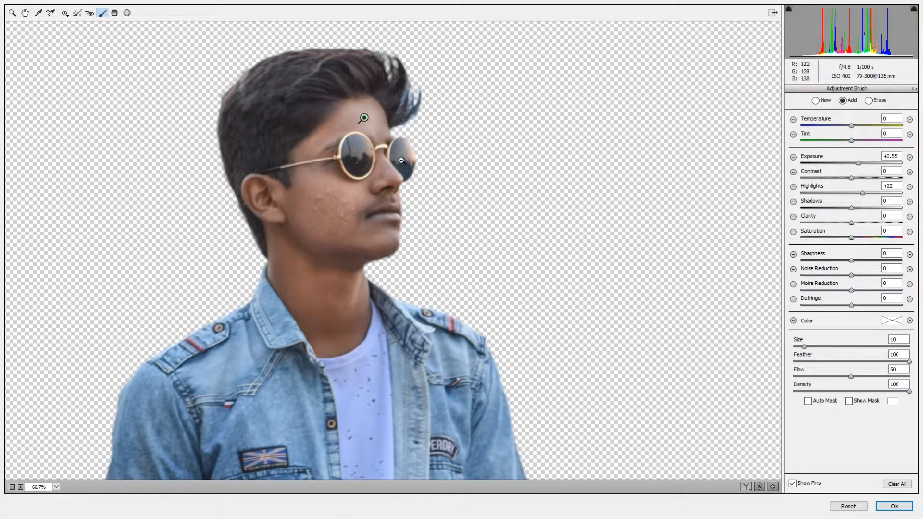
key(ctrl+0)
key(z)
click(825, 90)
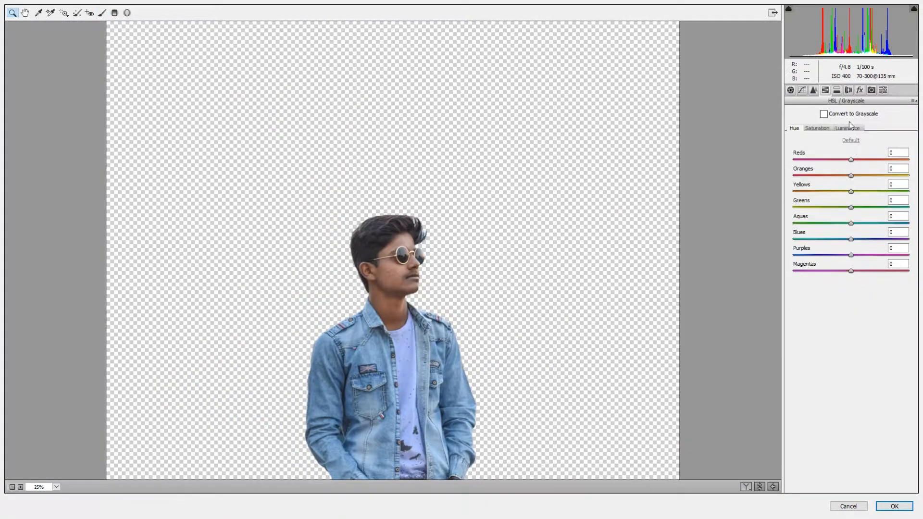
click(102, 13)
click(404, 242)
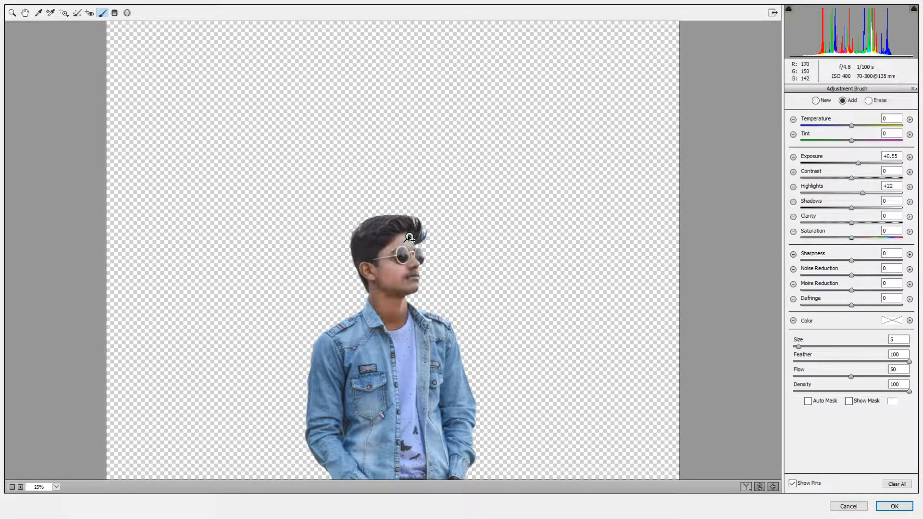
scroll(404, 255, up, 1)
key(z)
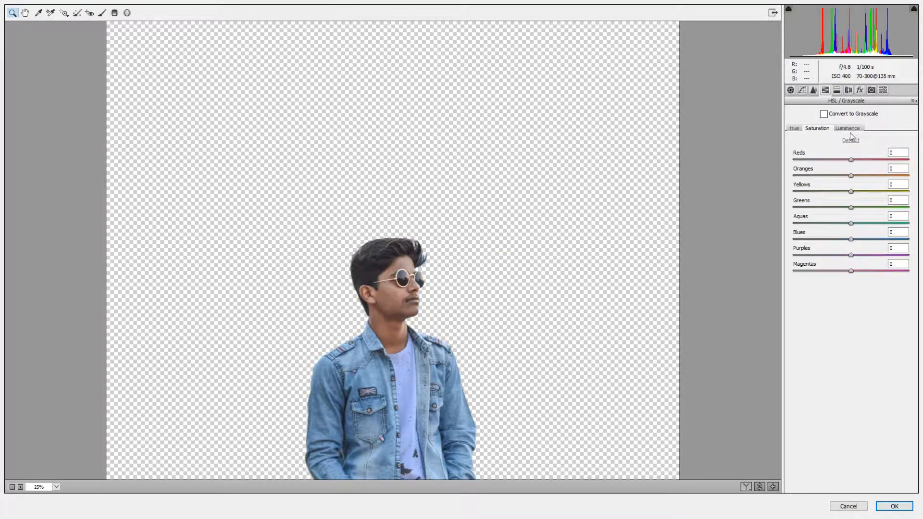
- Raise the HSL luminance of Reds to +100, Oranges to +98 and Yellows to +2
drag(878, 197, 852, 192)
scroll(376, 255, down, 1)
scroll(566, 206, up, 8)
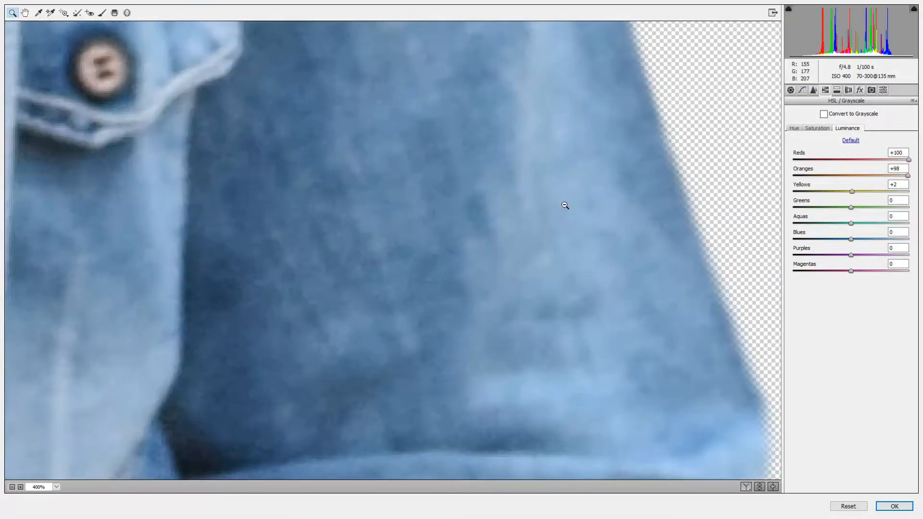
scroll(566, 206, down, 6)
scroll(432, 227, up, 3)
scroll(432, 226, down, 6)
- Set the HSL saturation of Blues to +33, keep Oranges at 0, and apply the Camera Raw adjustments
mouse_move(853, 242)
mouse_down()
mouse_move(872, 240)
mouse_move(853, 255)
mouse_up()
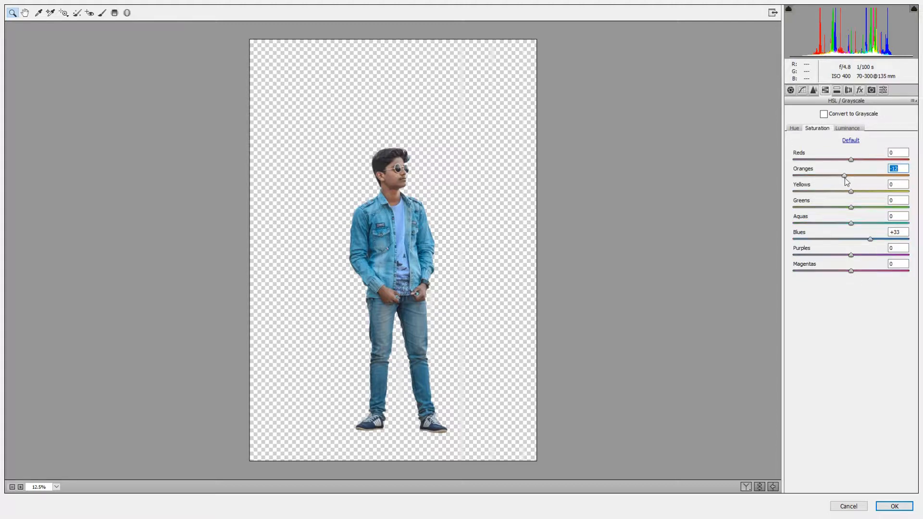
click(829, 128)
drag(856, 223, 850, 222)
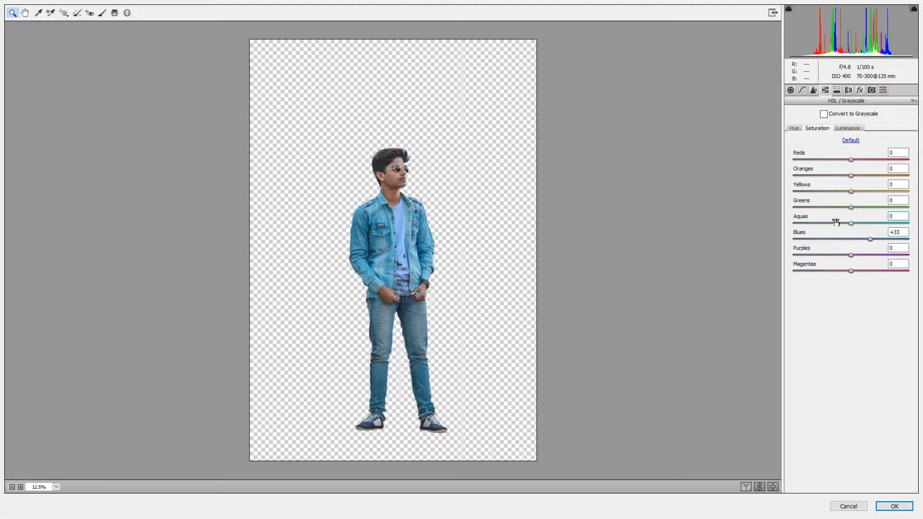
click(888, 508)
- Open the teal background layer in Camera Raw and add a post-crop vignette with Amount -30, Midpoint 8 and Feather 65
scroll(453, 276, down, 4)
scroll(454, 276, up, 2)
click(852, 302)
key(ctrl+shift+a)
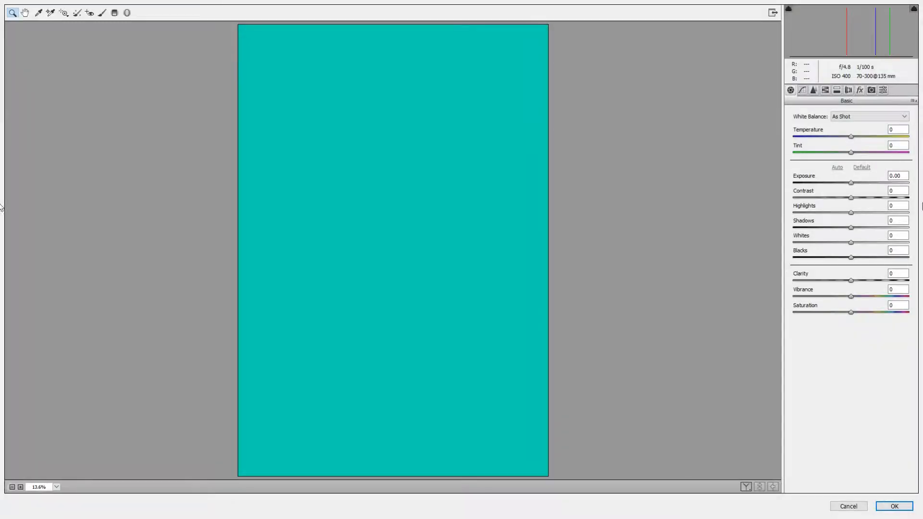
click(859, 90)
drag(850, 214, 807, 236)
mouse_move(851, 262)
mouse_down()
mouse_move(795, 263)
mouse_move(868, 262)
mouse_up()
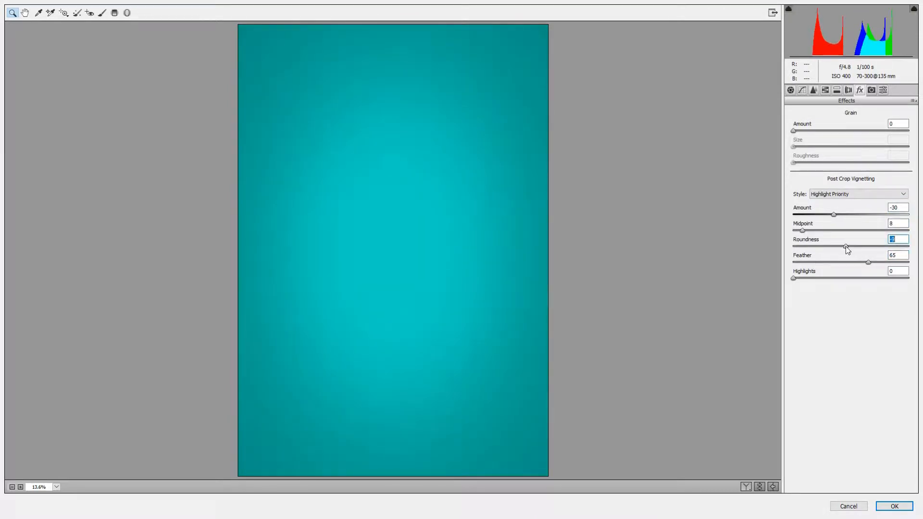
- Darken the background outside a large centred Radial Filter with Exposure -0.90, Highlights -56 and Shadows +3, and apply the filter
key(j)
drag(284, 150, 685, 244)
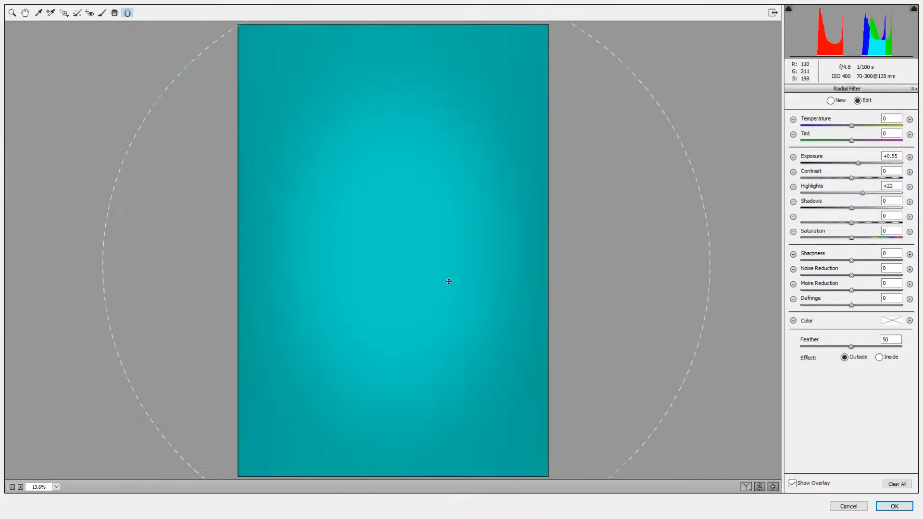
drag(851, 164, 845, 164)
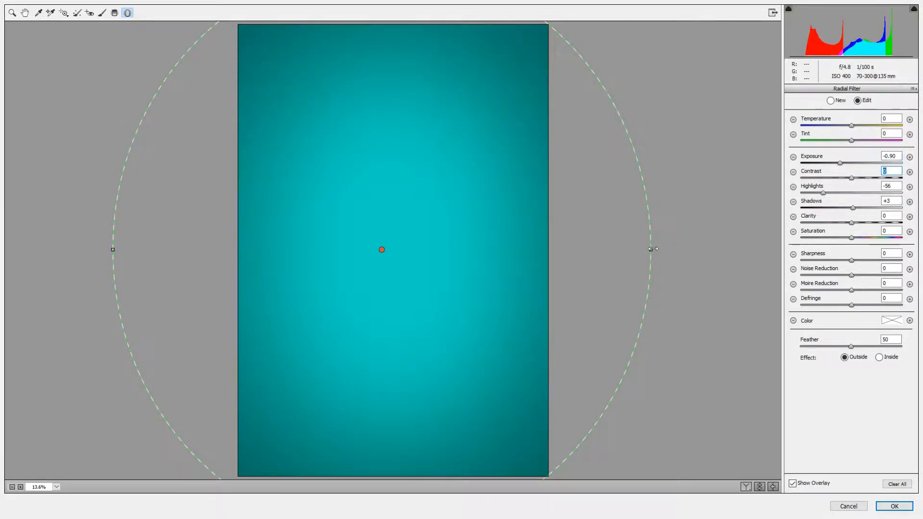
click(893, 506)
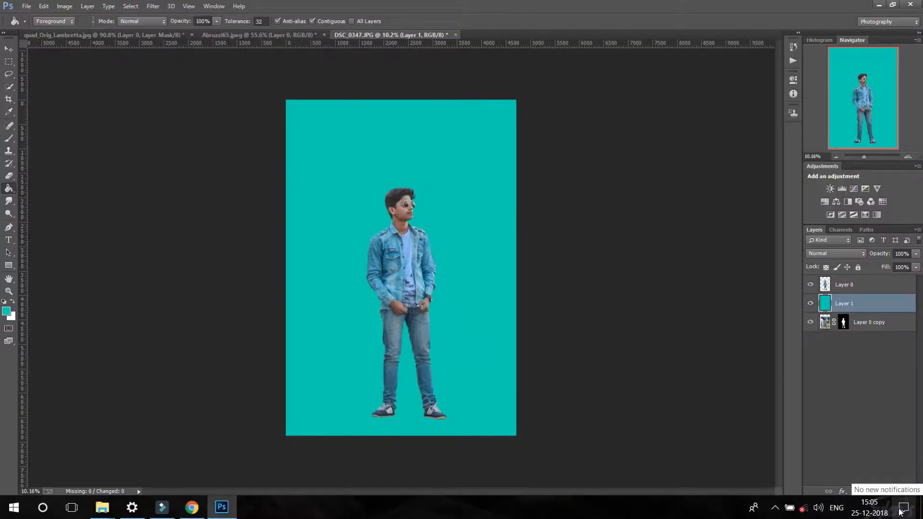
click(24, 7)
click(48, 162)
scroll(456, 204, down, 15)
scroll(376, 227, down, 15)
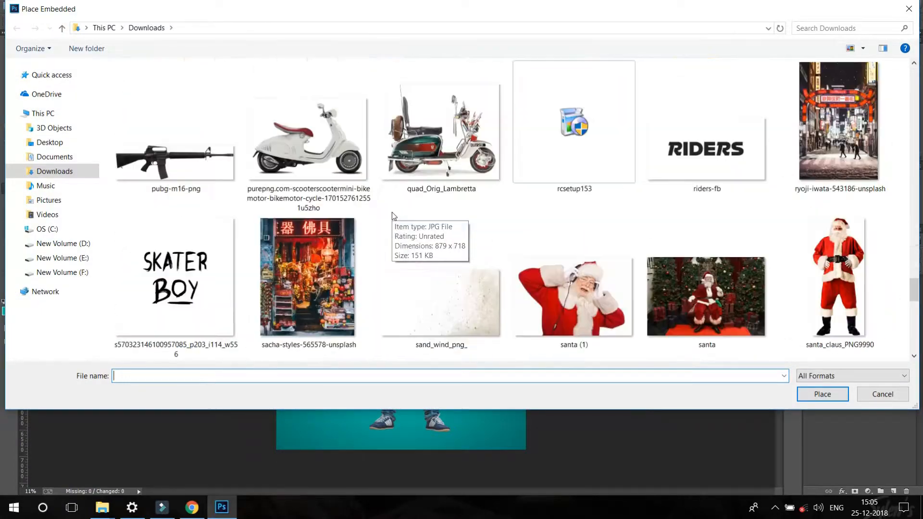
scroll(319, 183, down, 10)
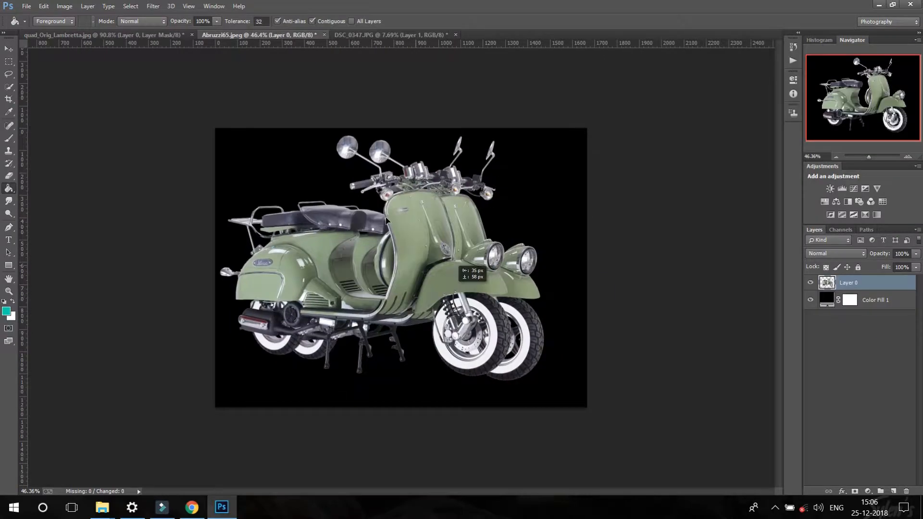
- Copy the green scooter layer from Abruzzi65.jpeg into the DSC_0347.JPG document, between the man and the teal background
drag(386, 217, 416, 240)
scroll(417, 257, up, 8)
scroll(354, 173, down, 4)
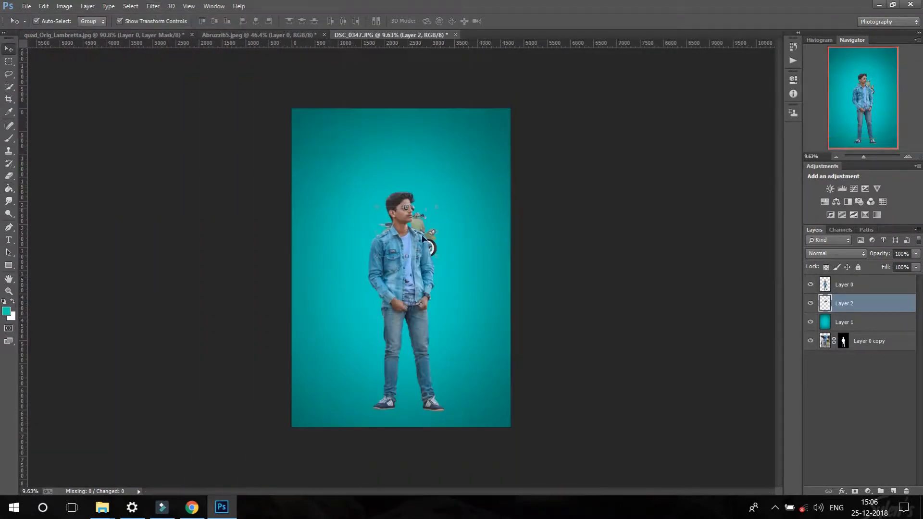
- Enlarge the scooter with Free Transform and place it behind the man's legs
key(ctrl+t)
drag(437, 206, 494, 251)
drag(467, 281, 447, 282)
drag(474, 253, 484, 234)
scroll(485, 265, up, 2)
click(463, 21)
key(ctrl+alt+z)
key(ctrl+shift+z)
click(159, 21)
mouse_move(433, 312)
mouse_down()
mouse_move(441, 317)
mouse_move(434, 323)
mouse_up()
scroll(433, 321, down, 1)
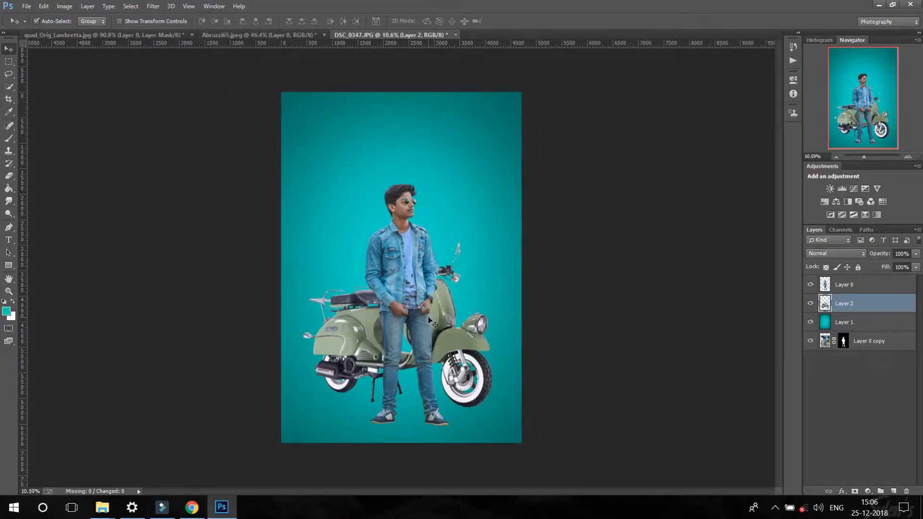
- Enlarge the scooter slightly more and fine-tune its position behind the man
scroll(462, 301, up, 5)
scroll(453, 270, down, 1)
drag(518, 387, 526, 392)
drag(377, 132, 377, 128)
click(463, 21)
scroll(443, 220, down, 6)
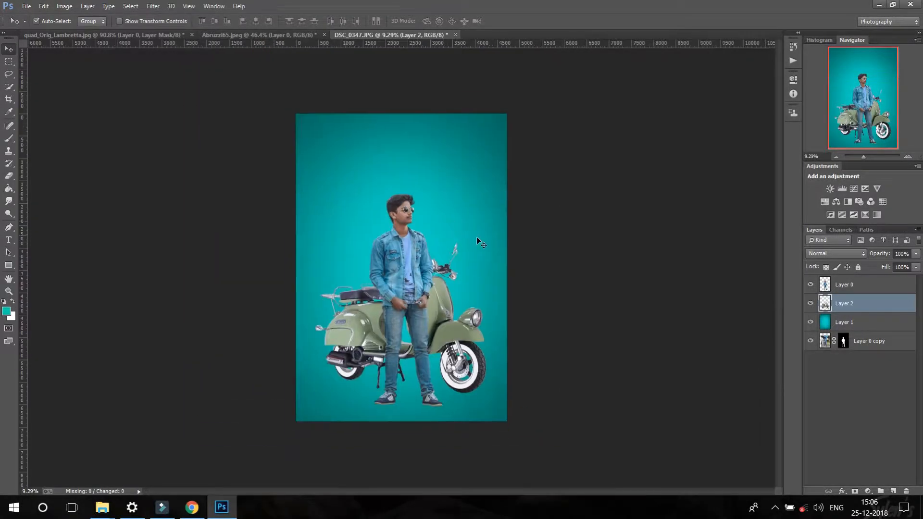
scroll(471, 319, up, 7)
drag(424, 298, 451, 306)
scroll(440, 300, down, 5)
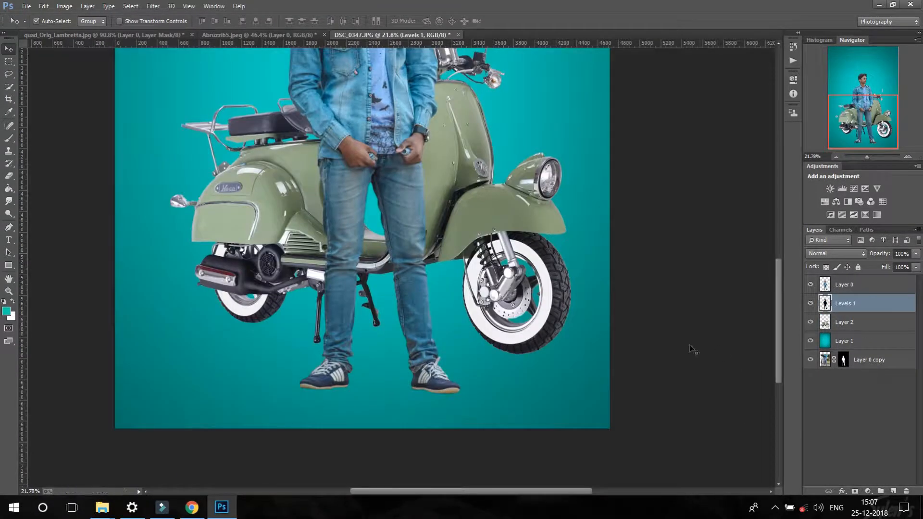
- Add a new layer beneath the man and dab a soft black brush spot at the shoe nearest the front wheel
key(ctrl+shift+alt+n)
key(b)
click(6, 312)
key(Return)
scroll(433, 289, down, 2)
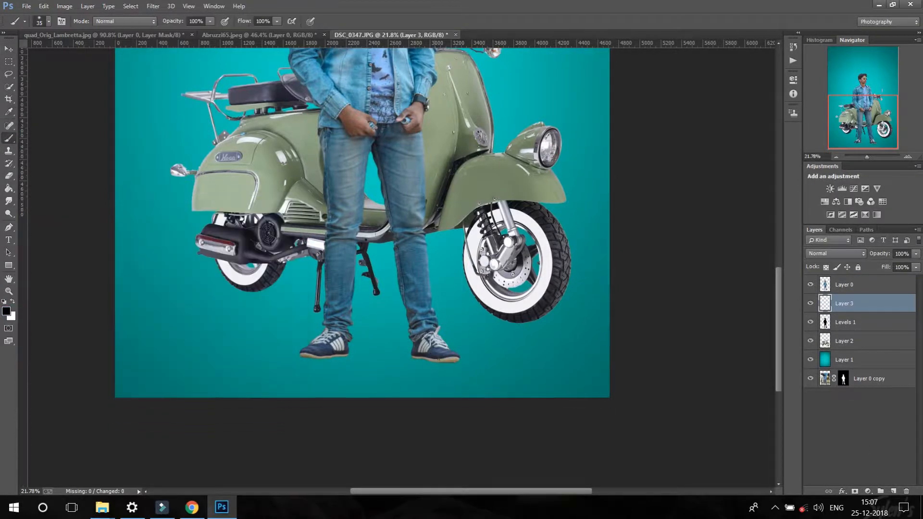
click(433, 358)
- Flatten the black spot vertically into a thin shadow and move it directly under the shoe's sole
scroll(441, 361, up, 5)
click(9, 48)
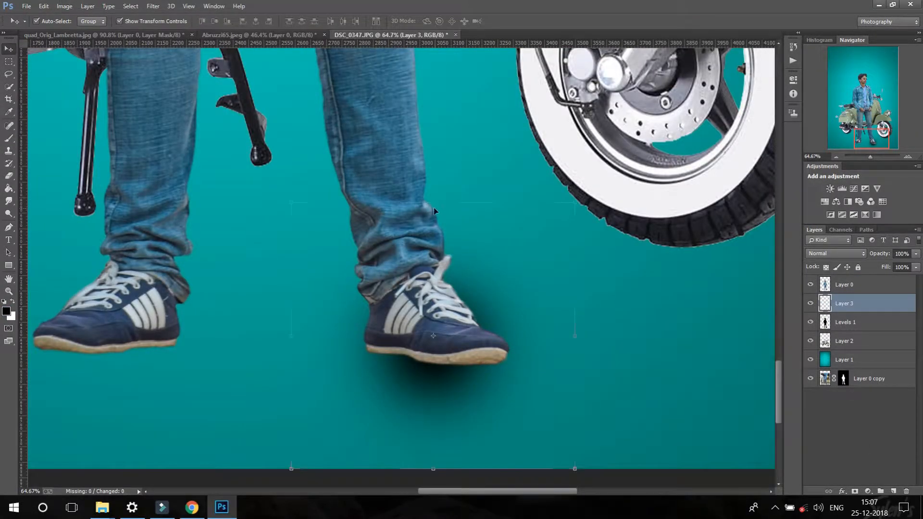
drag(433, 203, 434, 439)
key(Return)
click(158, 21)
scroll(387, 324, up, 1)
scroll(423, 336, down, 2)
drag(472, 405, 468, 306)
scroll(466, 305, up, 10)
drag(406, 321, 456, 318)
scroll(455, 318, down, 1)
- Rotate the shoe shadow slightly to follow the sole's angle and nudge it up against the sole
click(177, 22)
scroll(685, 244, down, 4)
click(714, 250)
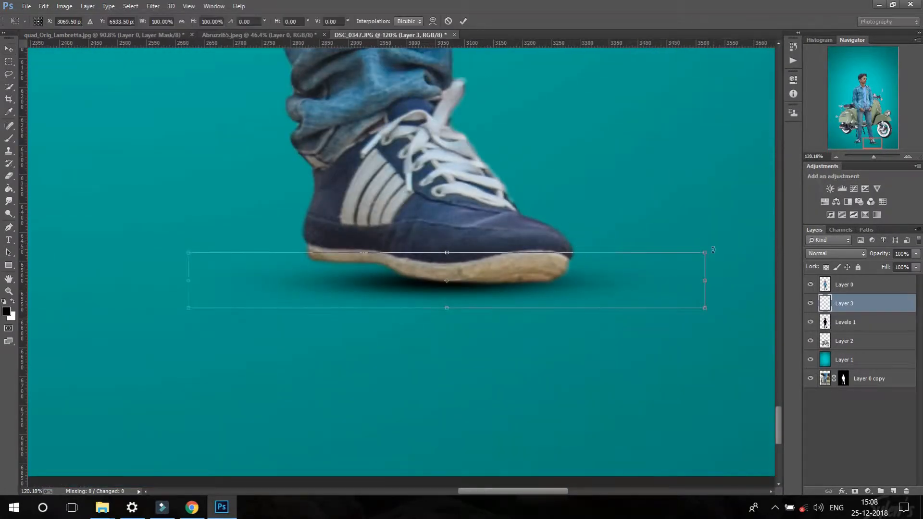
drag(713, 250, 715, 280)
scroll(575, 284, up, 1)
drag(436, 290, 437, 282)
click(463, 22)
click(158, 21)
drag(280, 195, 299, 201)
key(ctrl+z)
- Duplicate the shoe shadow and place the copy under the man's other shoe
drag(451, 293, 128, 273)
scroll(442, 287, down, 7)
scroll(443, 286, up, 3)
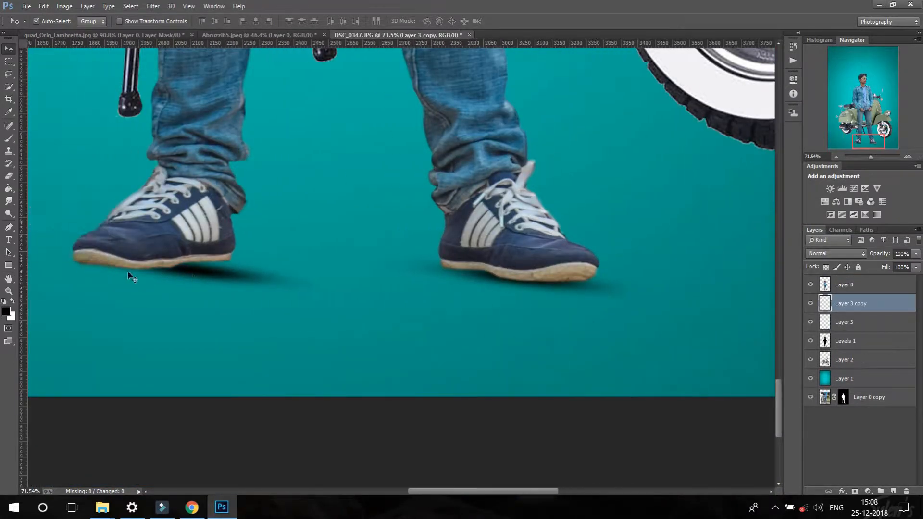
- Rotate the duplicated shadow by -7.91° and shift it to line up with the sole of the second shoe
scroll(128, 274, up, 5)
click(120, 22)
scroll(264, 161, down, 3)
drag(443, 183, 437, 158)
drag(268, 222, 206, 217)
scroll(249, 219, up, 4)
scroll(146, 225, down, 8)
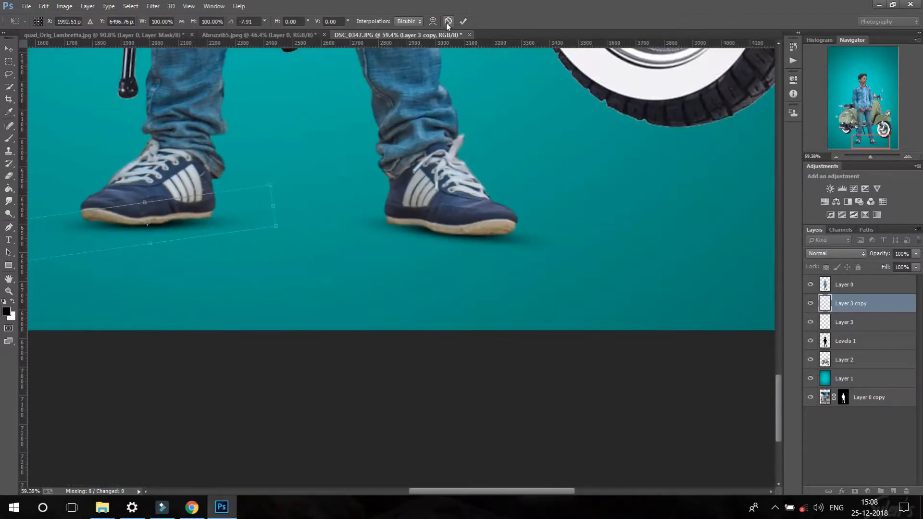
click(463, 21)
click(144, 21)
- Create a new layer above the man's Layer 0 and clip it to that layer
scroll(269, 152, down, 12)
drag(270, 152, 412, 442)
scroll(412, 441, up, 5)
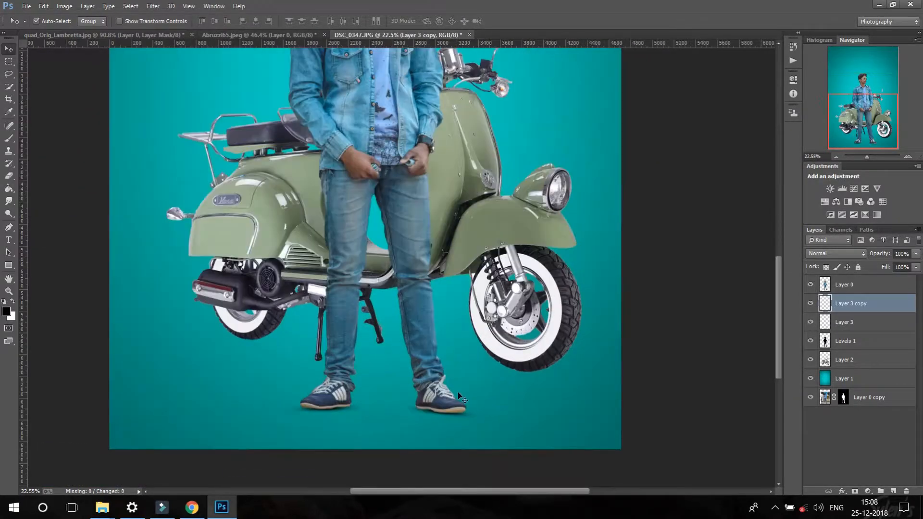
scroll(457, 392, up, 3)
click(457, 392)
right_click(862, 289)
click(673, 214)
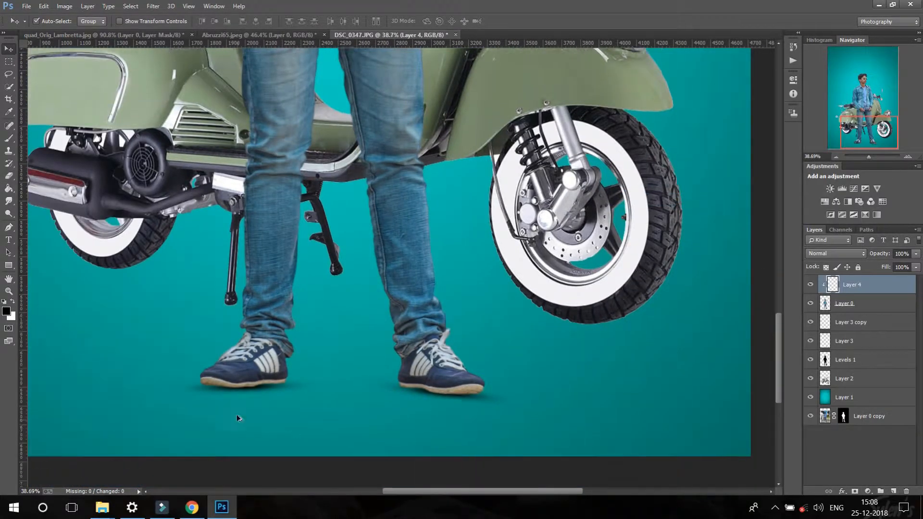
- Shade the lower edges of both shoes on the clipped layer with a soft black 568 px brush
scroll(216, 418, up, 3)
key(b)
scroll(226, 416, down, 3)
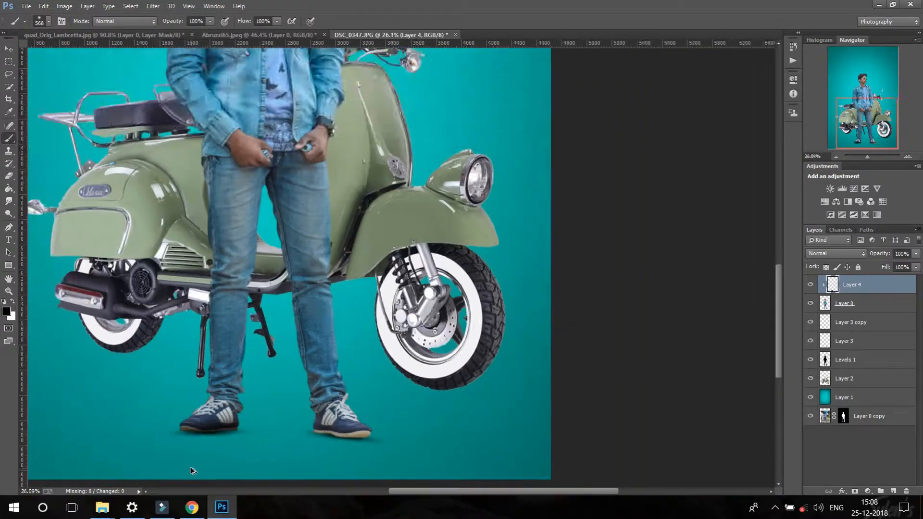
scroll(226, 480, up, 2)
mouse_move(161, 404)
mouse_down()
mouse_move(392, 422)
mouse_move(485, 404)
mouse_up()
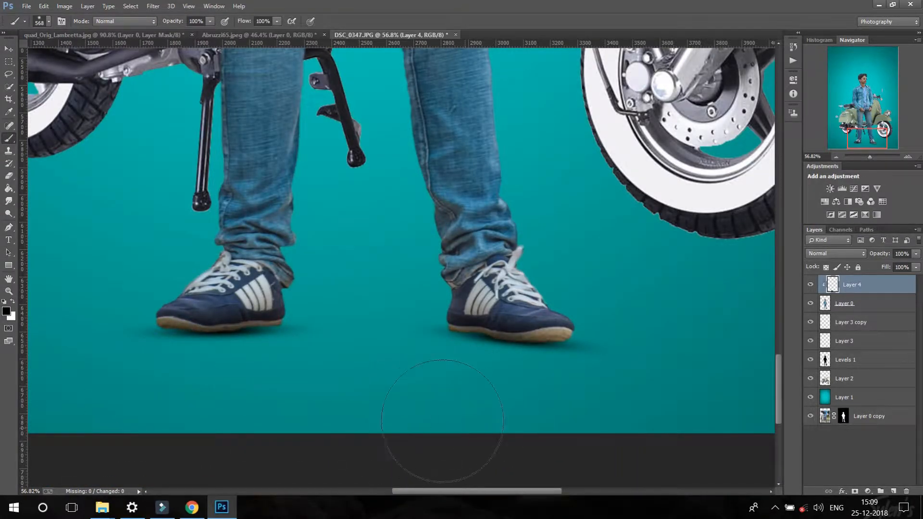
scroll(477, 412, down, 5)
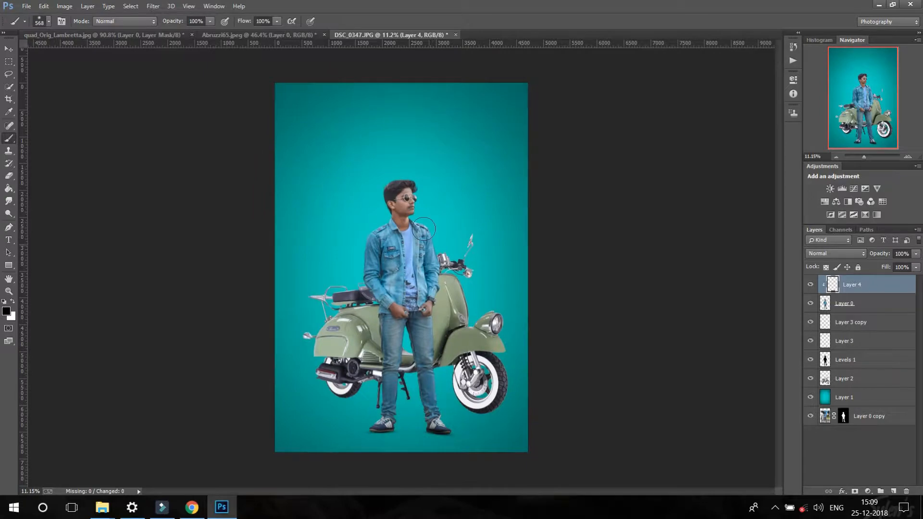
- Merge the clipped shading layer with the man's Layer 0
scroll(424, 216, down, 1)
scroll(414, 207, up, 5)
click(849, 304)
ctrl+click(852, 286)
right_click(853, 286)
click(634, 350)
- Lighten the man's skin in the Camera Raw Filter by raising the Reds luminance slightly and setting Oranges to +26, and apply it
scroll(378, 187, up, 5)
scroll(223, 220, down, 5)
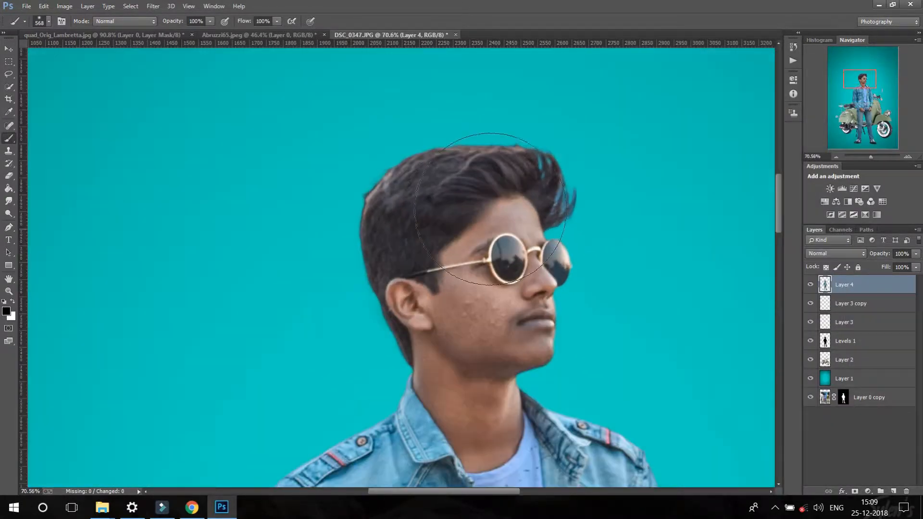
scroll(652, 232, down, 4)
click(152, 6)
click(172, 72)
click(825, 90)
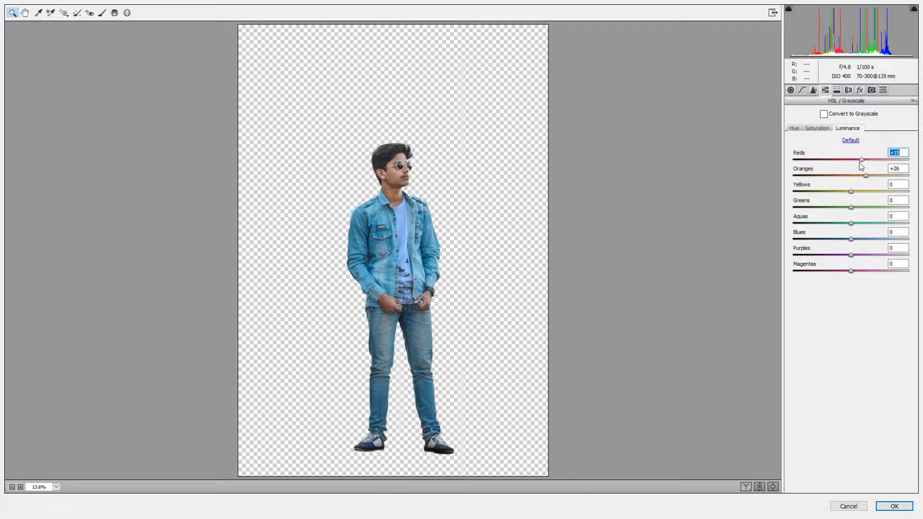
click(884, 509)
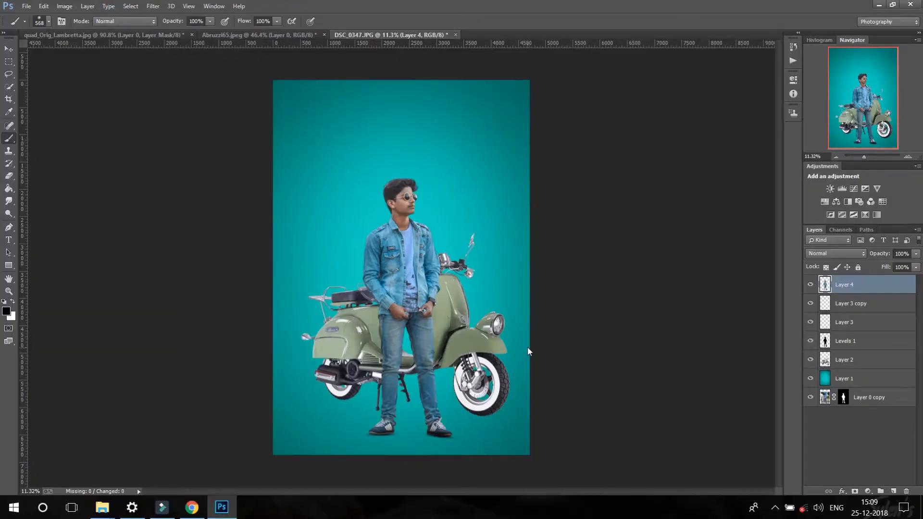
- Merge Layer 3 copy and Layer 3, the two foot shadow layers, into a single layer
click(839, 305)
ctrl+click(846, 322)
right_click(847, 322)
click(653, 350)
scroll(625, 346, up, 1)
- Copy the man's lower legs and shoes from Layer 4 onto a new layer using a rectangular marquee selection
click(843, 284)
scroll(421, 337, up, 6)
drag(422, 254, 207, 284)
key(ctrl+z)
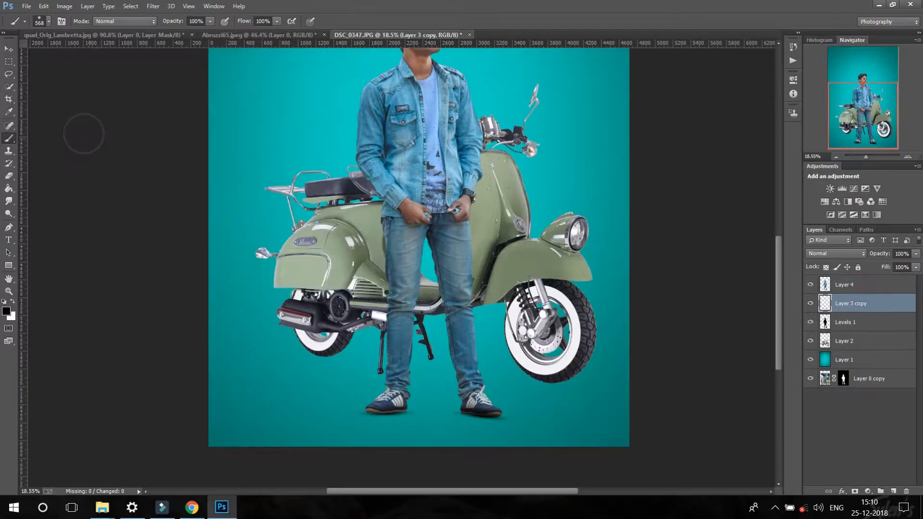
scroll(84, 134, up, 1)
key(m)
drag(311, 312, 505, 458)
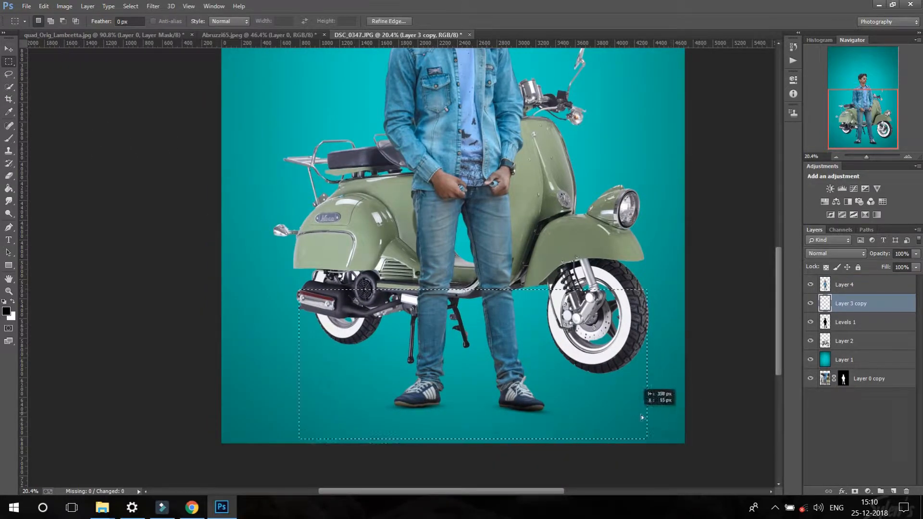
drag(642, 418, 643, 418)
key(ctrl+j)
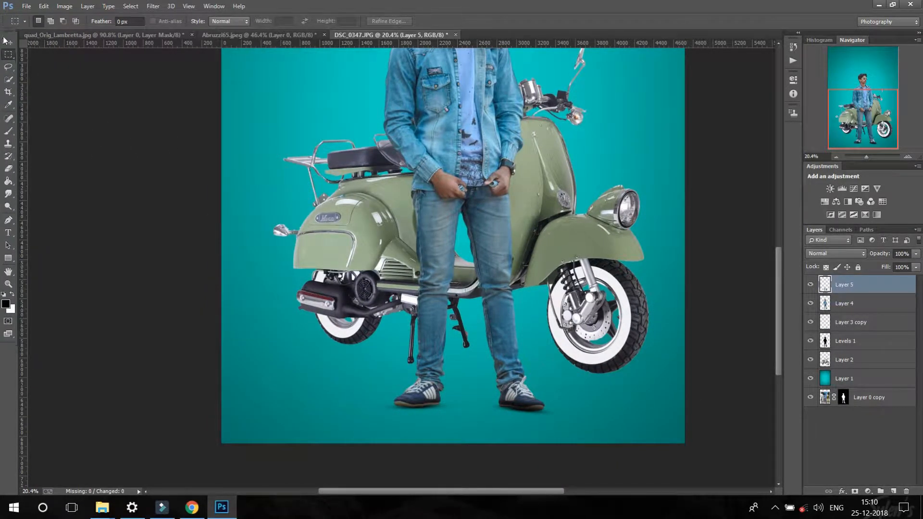
- Move the copied legs layer directly beneath the man's Layer 4
drag(4, 41, 19, 42)
scroll(35, 111, down, 4)
key(ctrl+0)
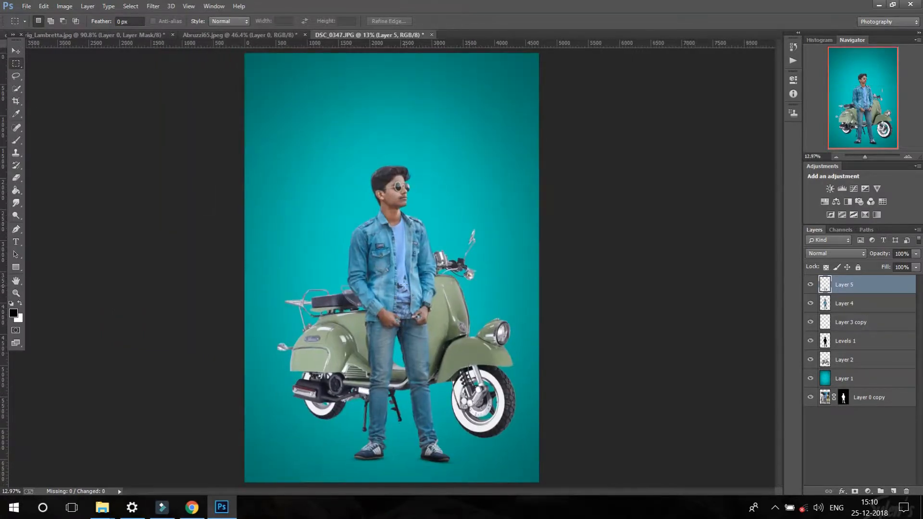
drag(305, 258, 305, 258)
click(470, 188)
drag(844, 284, 844, 313)
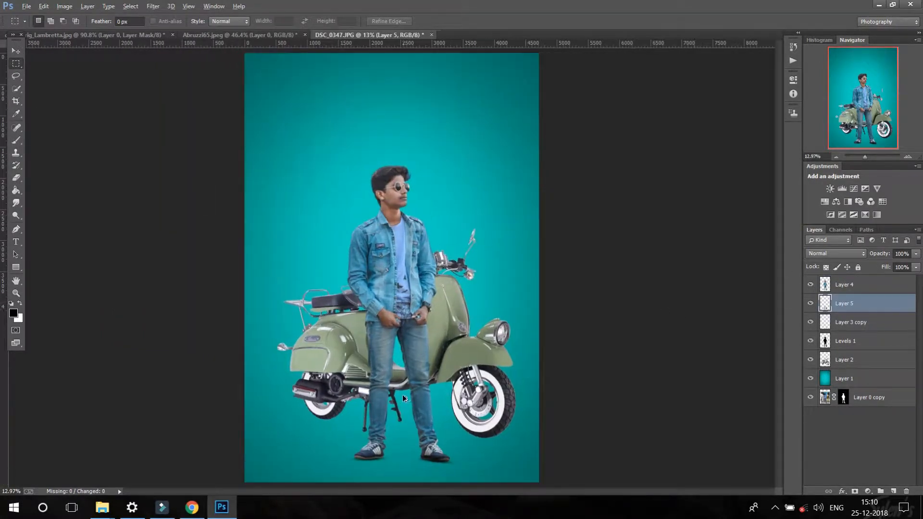
- Flip the copied legs vertically and skew them slightly into a reflection below the shoes, about 98.7% wide and 114.6% tall
scroll(402, 396, up, 9)
drag(780, 284, 780, 331)
key(ctrl+t)
mouse_move(403, 310)
mouse_down()
mouse_move(418, 497)
mouse_move(404, 322)
mouse_up()
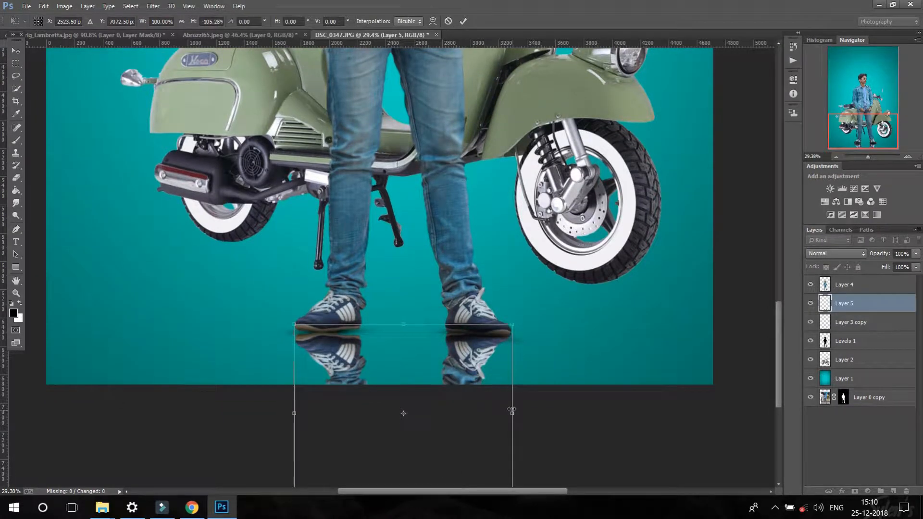
drag(512, 325, 512, 335)
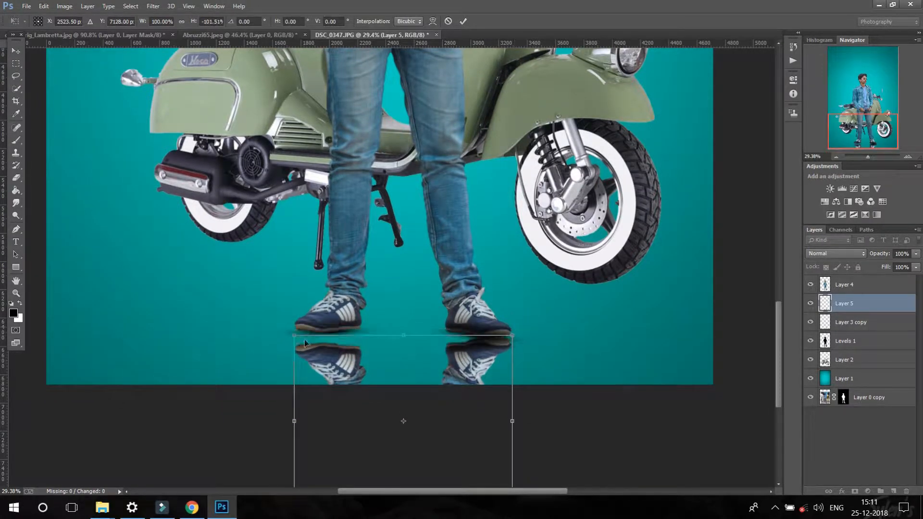
mouse_move(294, 332)
mouse_down()
mouse_move(293, 377)
mouse_move(292, 324)
mouse_up()
drag(515, 321, 515, 330)
mouse_move(293, 321)
mouse_down()
mouse_move(330, 323)
mouse_move(297, 319)
mouse_up()
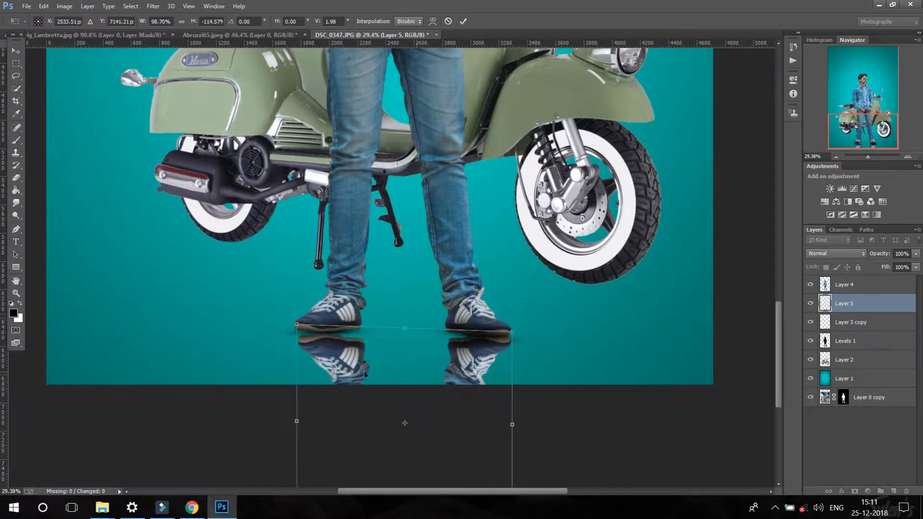
click(463, 21)
- Warp the mirrored shoes so their soles follow and meet the soles of both real shoes
scroll(448, 351, up, 4)
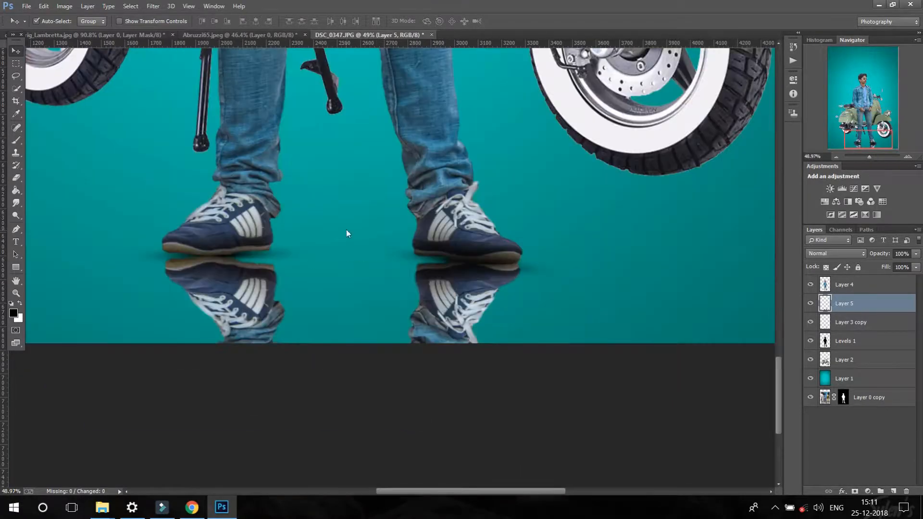
right_click(346, 229)
click(321, 236)
key(ctrl+t)
right_click(321, 236)
click(339, 306)
drag(272, 289, 268, 289)
drag(210, 266, 207, 263)
drag(493, 267, 492, 272)
drag(413, 273, 462, 271)
drag(231, 266, 265, 266)
click(463, 21)
key(ctrl+0)
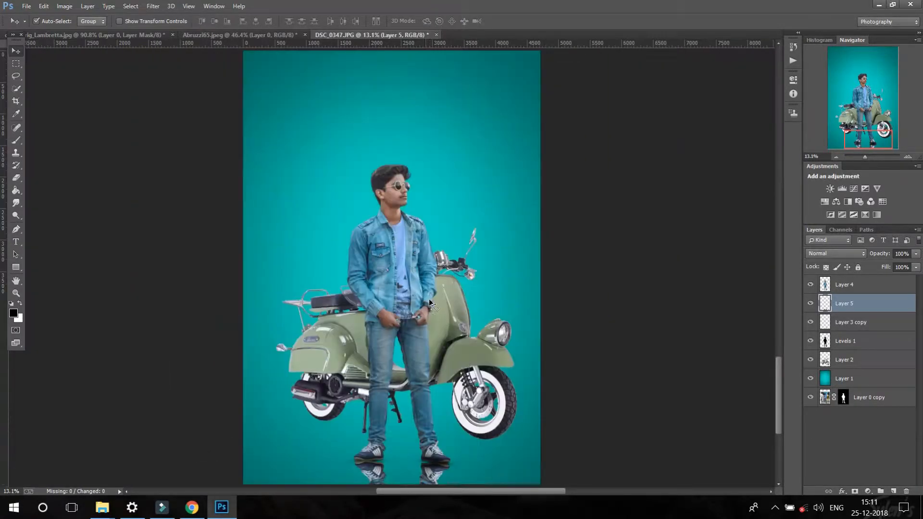
- Soften the shoe reflection on Layer 5 with a Gaussian Blur and fade it into the floor
click(153, 6)
mouse_move(161, 151)
click(337, 237)
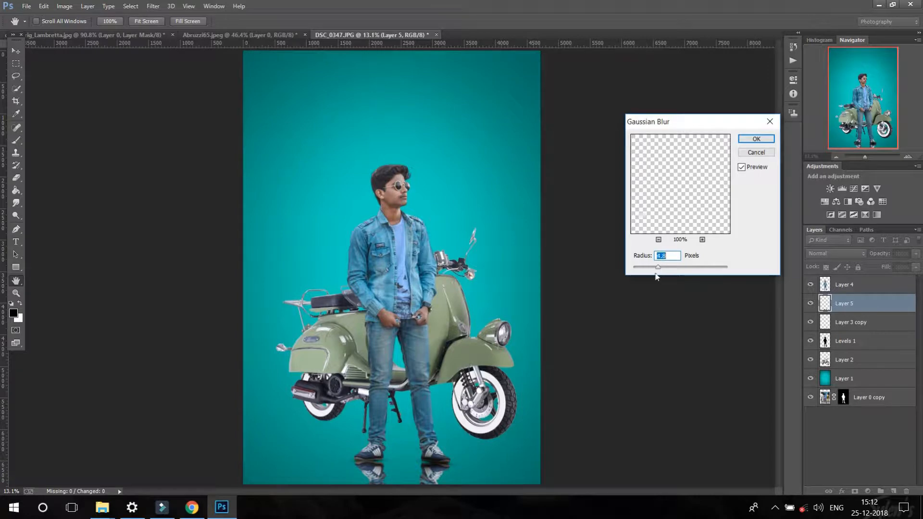
click(745, 140)
key(v)
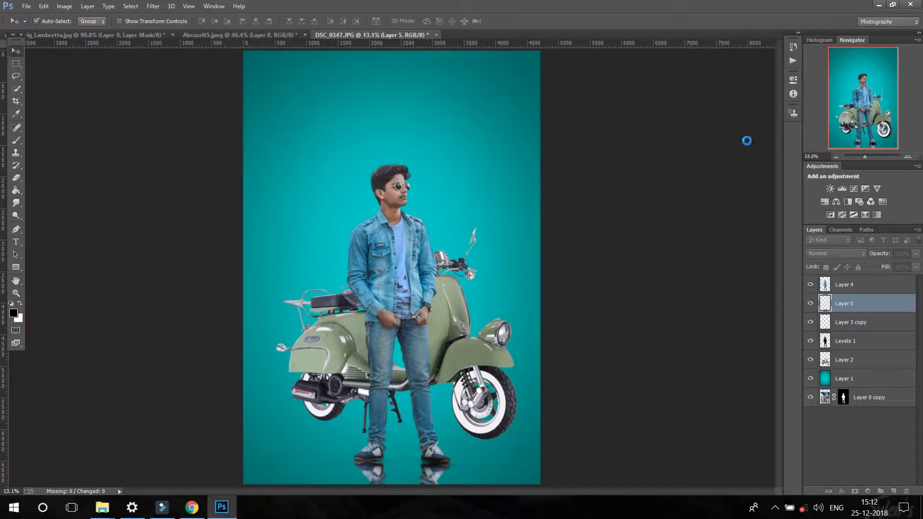
scroll(397, 428, up, 3)
scroll(393, 370, down, 4)
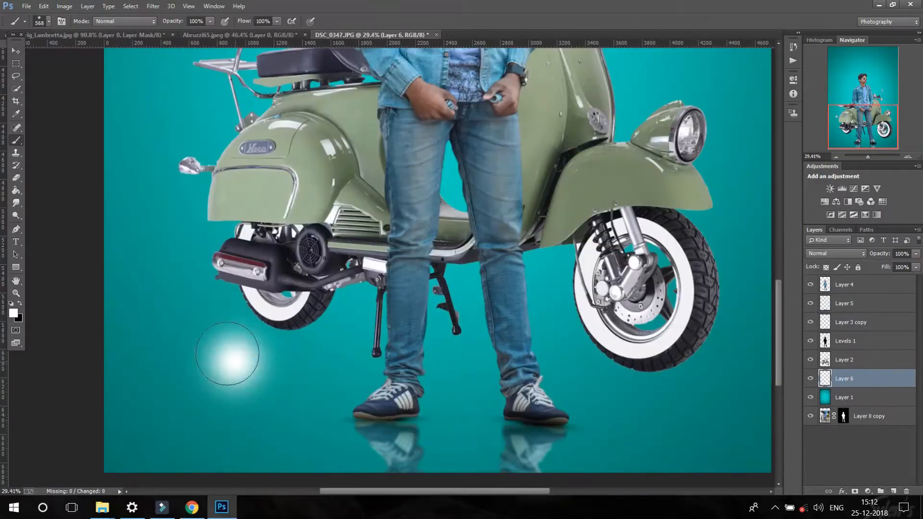
- Stamp a soft black 568 px dot on Layer 6 and flatten it into a thin shadow under the rear wheel
click(230, 361)
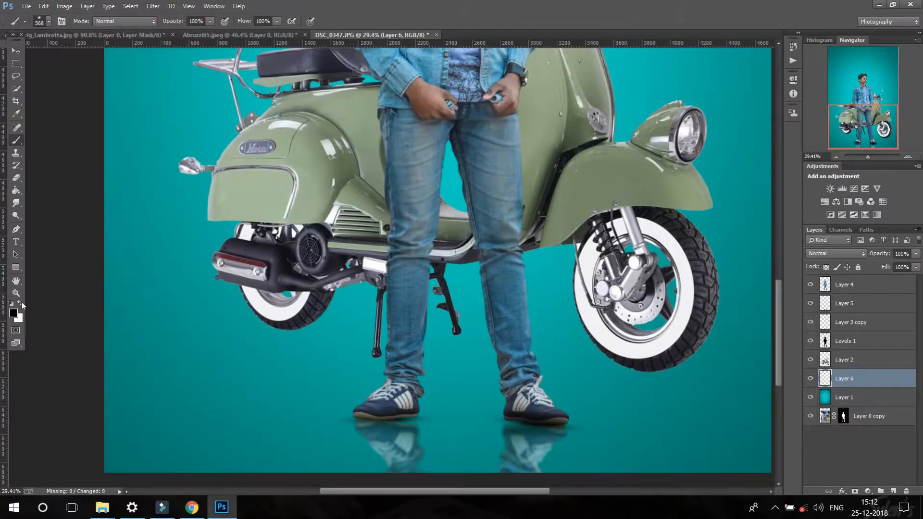
click(231, 361)
click(14, 56)
key(ctrl+t)
drag(232, 299, 217, 430)
key(Return)
- Widen the rear wheel shadow to about 116% and rotate it about 9 degrees to follow the tyre's ground line
scroll(297, 320, up, 2)
scroll(310, 337, up, 1)
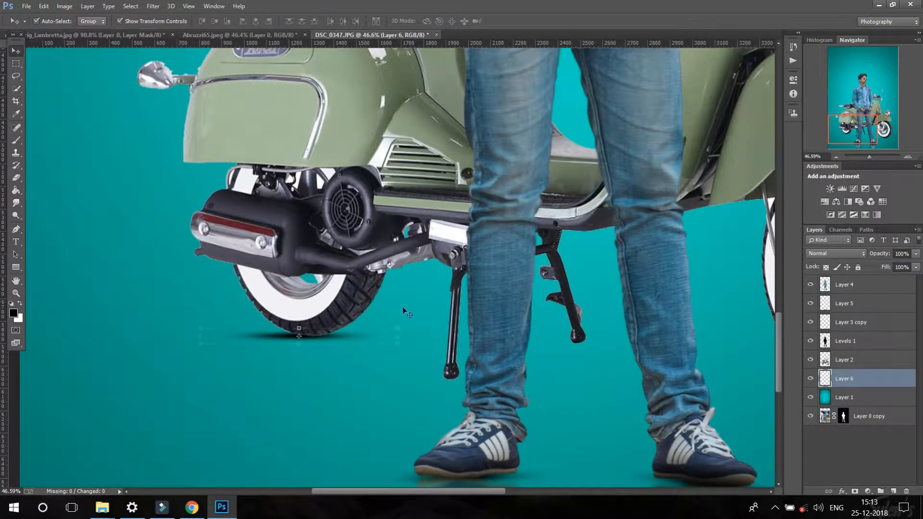
drag(400, 331, 401, 348)
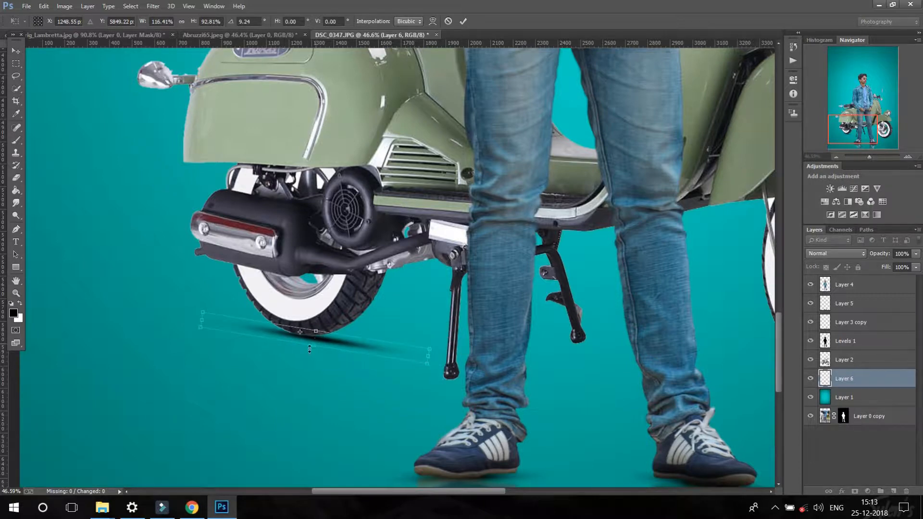
key(Return)
click(138, 24)
- Duplicate the rear wheel shadow and place the copy beneath the front wheel
scroll(284, 373, up, 5)
drag(338, 331, 633, 330)
scroll(349, 326, down, 14)
scroll(585, 325, down, 8)
scroll(440, 350, up, 15)
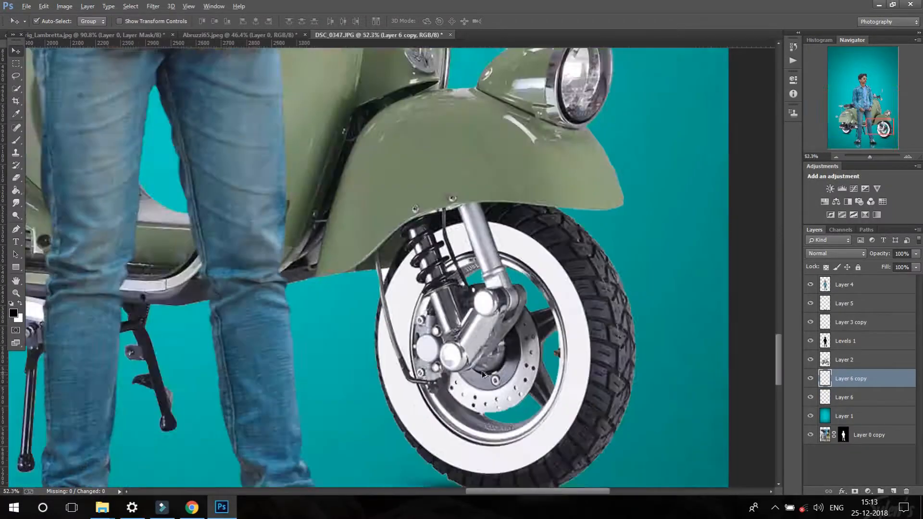
- Rotate the front wheel shadow slightly and nudge it up against the bottom of the tyre
click(178, 23)
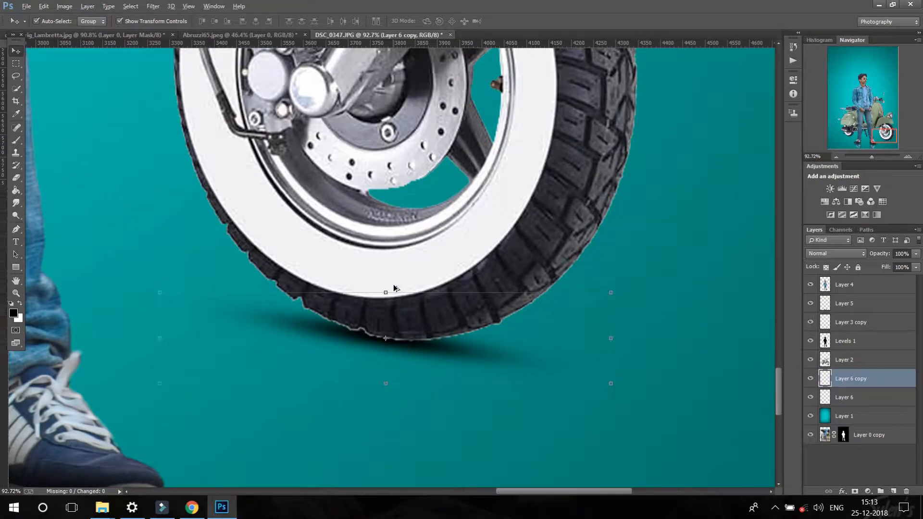
click(612, 297)
click(409, 356)
drag(608, 288, 611, 282)
drag(433, 350, 391, 340)
click(464, 22)
click(154, 21)
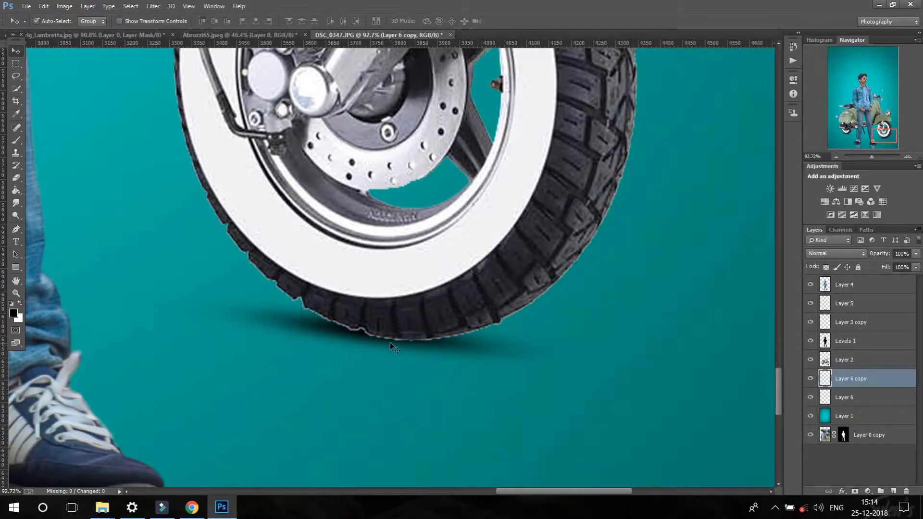
- Add a layer mask to the scooter's Layer 2
scroll(399, 347, up, 4)
click(414, 323)
click(855, 491)
scroll(423, 341, down, 5)
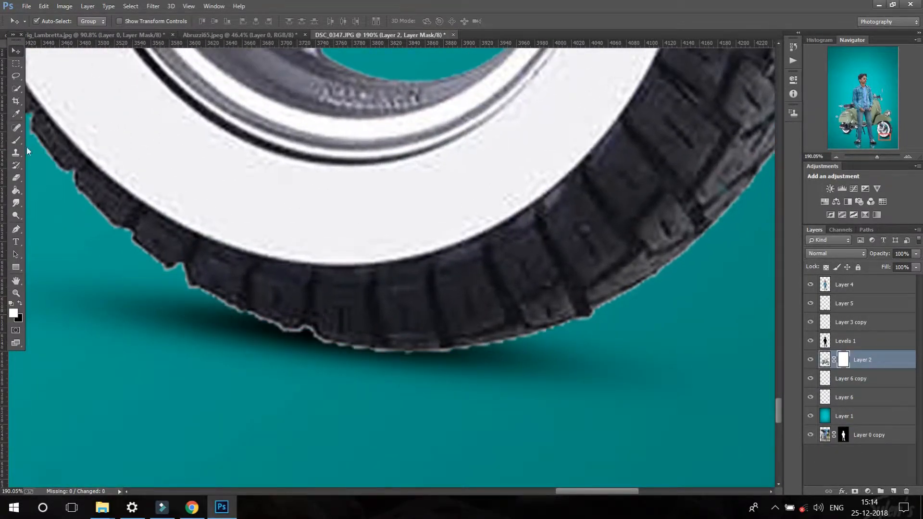
- Paint black on the scooter's mask with a 14 px brush to hide the light fringe along the front tyre's lower edge
scroll(235, 271, up, 4)
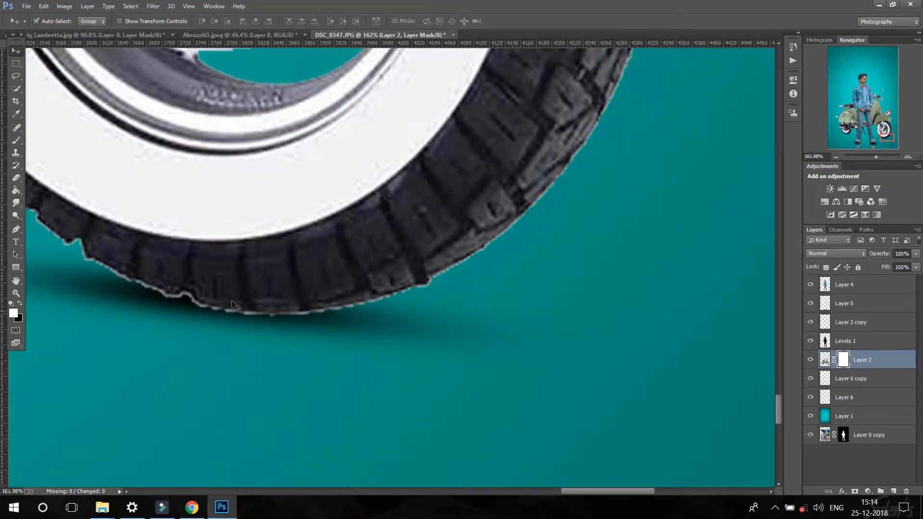
key(b)
alt+right_click(235, 361)
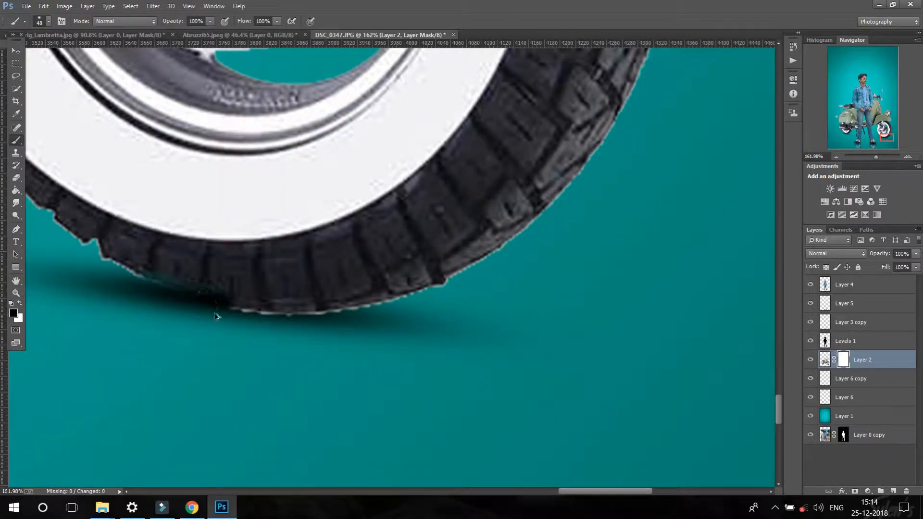
scroll(216, 316, up, 2)
alt+right_click(574, 262)
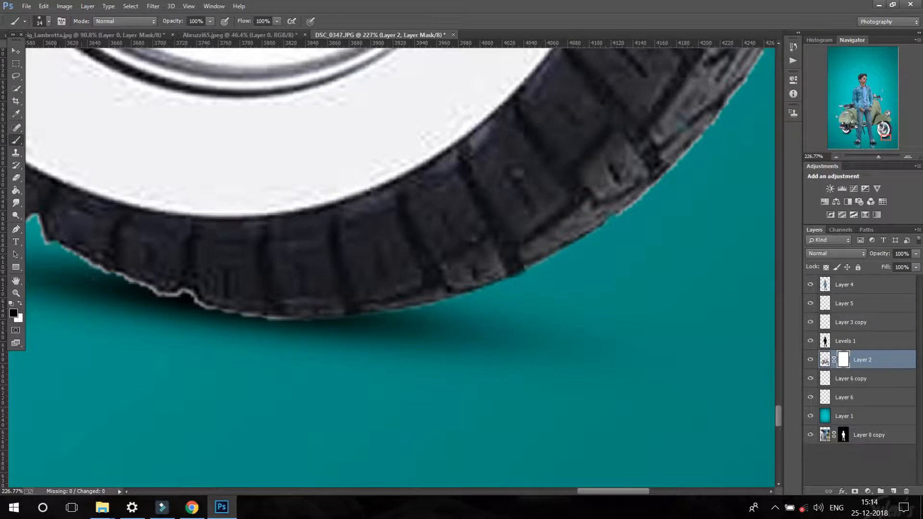
- Mask out the light fringe along the rear tyre's lower edge with the 14 px brush
scroll(126, 286, down, 5)
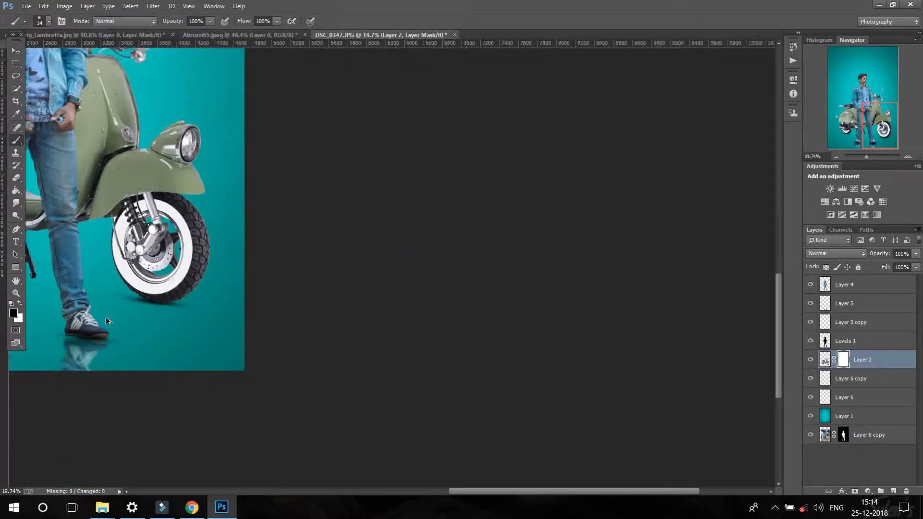
scroll(193, 267, up, 5)
scroll(357, 295, down, 5)
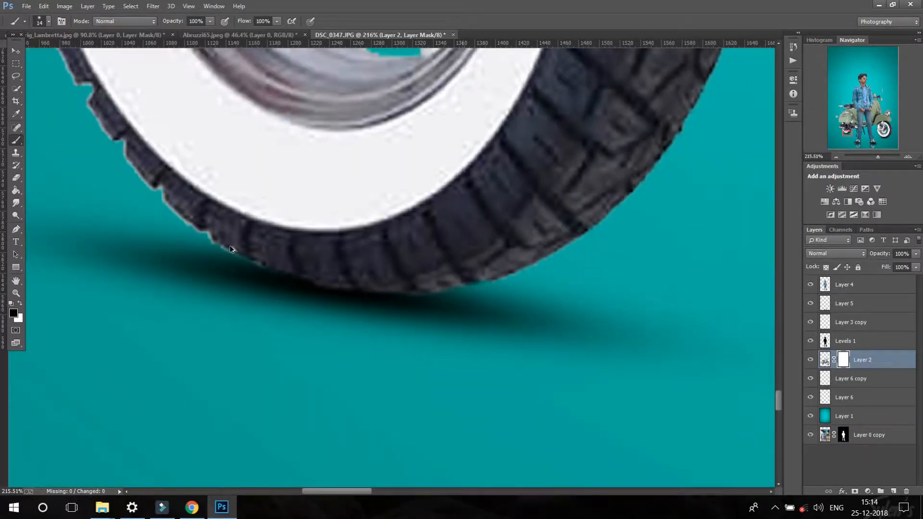
scroll(298, 308, up, 3)
scroll(375, 273, down, 2)
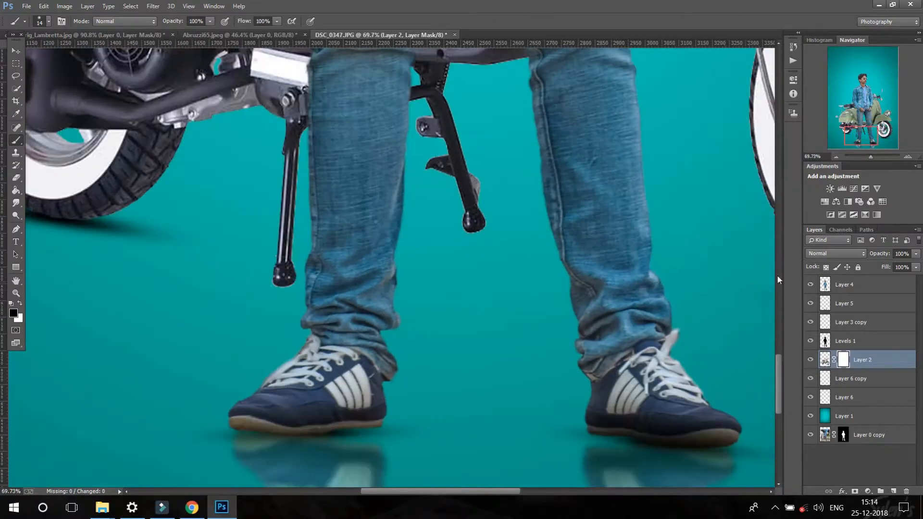
- Create a new layer beneath the scooter's Layer 2 and stamp a small soft black dot on it
click(893, 491)
drag(858, 361, 853, 405)
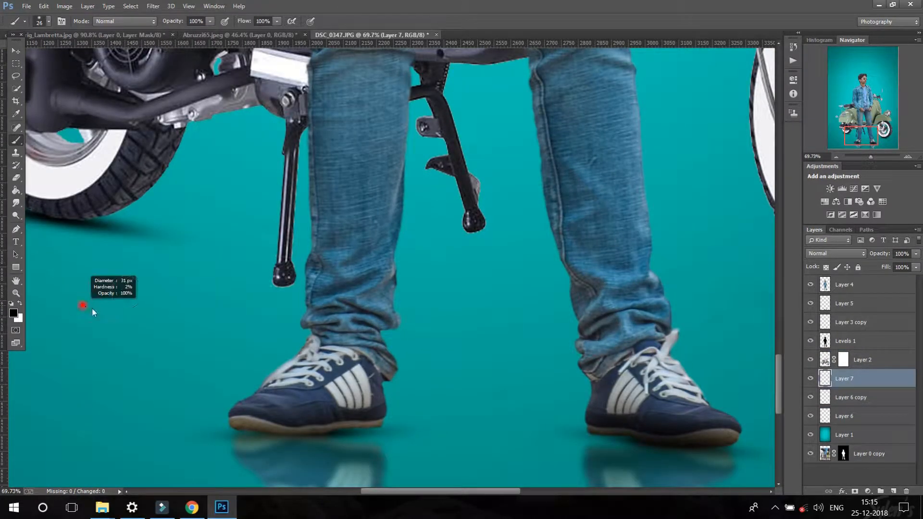
click(132, 297)
- Squash the small black dot vertically into a thin, flat shadow
click(16, 50)
click(146, 21)
drag(131, 264, 132, 328)
key(Return)
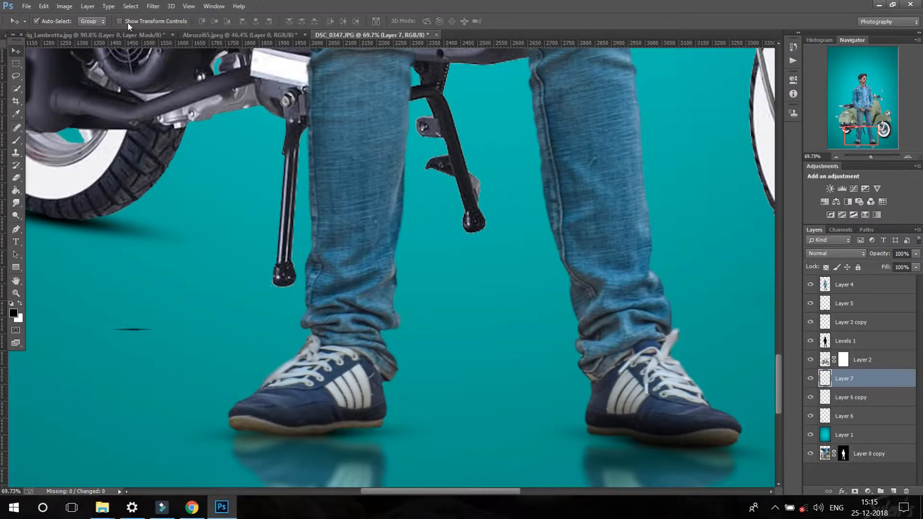
scroll(168, 72, up, 1)
drag(140, 369, 316, 325)
key(ctrl+z)
scroll(304, 319, up, 9)
drag(137, 368, 245, 325)
key(ctrl+z)
- Fit the thin shadow under the foot of the scooter stand's leg nearest the rear wheel
click(328, 318)
scroll(296, 337, up, 1)
click(311, 349)
drag(310, 351, 275, 375)
drag(368, 361, 346, 361)
click(462, 22)
click(120, 21)
- Duplicate the stand shadow and place the copy under the stand's other foot, between the man's legs
scroll(348, 133, up, 1)
drag(272, 380, 540, 300)
scroll(297, 367, down, 6)
scroll(541, 295, right, 1)
scroll(542, 295, up, 7)
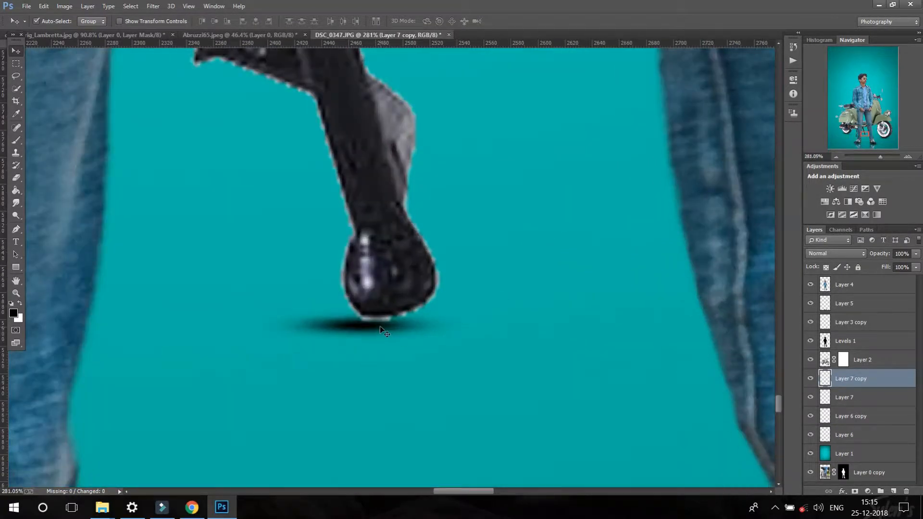
drag(383, 327, 403, 325)
scroll(403, 326, down, 5)
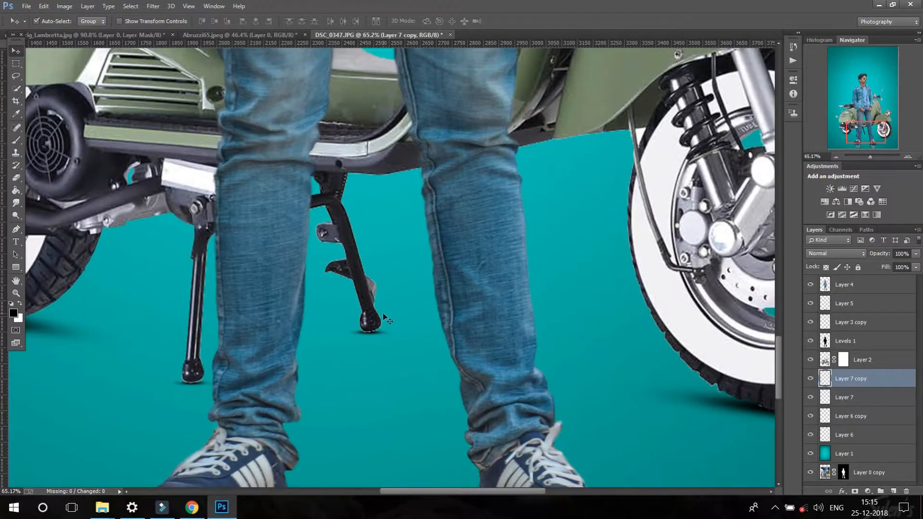
- Widen the copied stand shadow to about 114% and center it under the foot between the man's legs
scroll(383, 313, up, 5)
drag(431, 362, 425, 374)
key(ctrl+t)
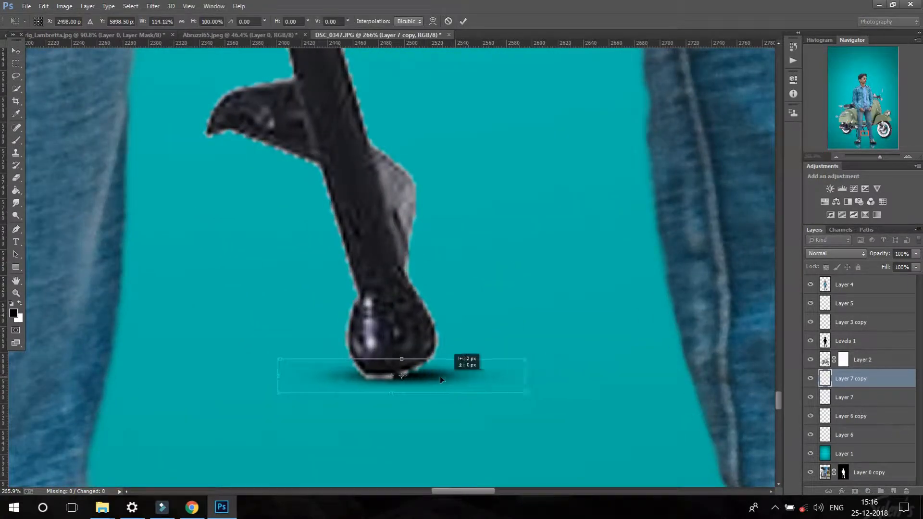
click(464, 21)
- Paint black on Layer 2's mask with a 15 px brush to hide the fringe under the stand foot between the legs
click(844, 360)
key(b)
scroll(418, 356, up, 1)
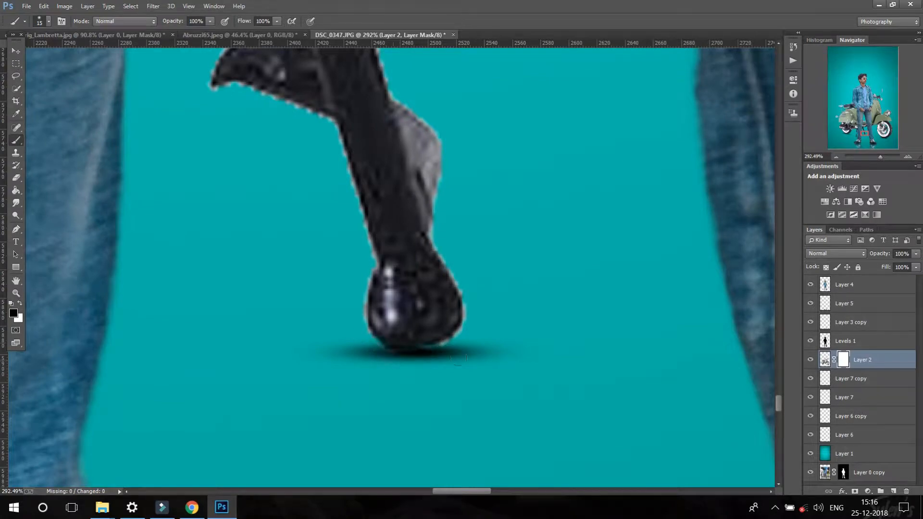
- Mask out the light fringe around the bottom of the stand foot nearest the rear wheel
scroll(447, 350, down, 8)
scroll(394, 413, up, 8)
scroll(408, 348, down, 7)
scroll(399, 294, up, 5)
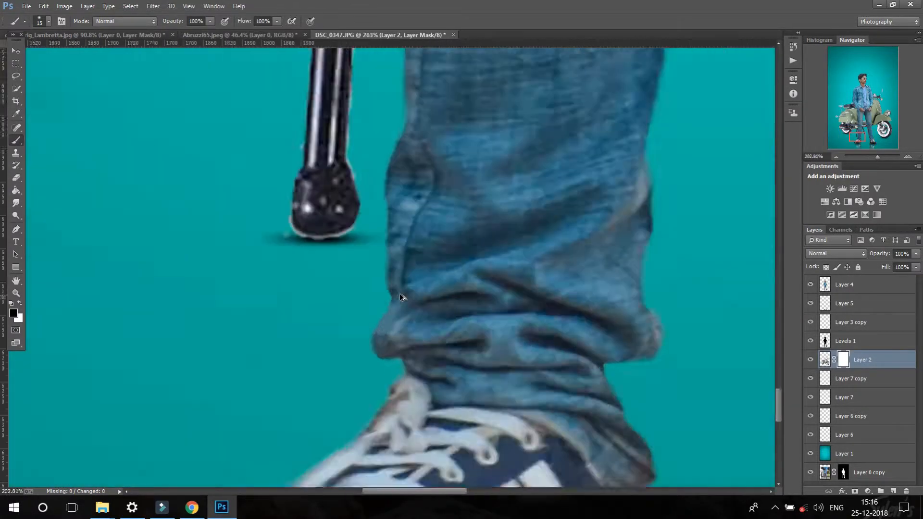
scroll(400, 297, up, 5)
scroll(399, 298, down, 2)
key(v)
click(851, 378)
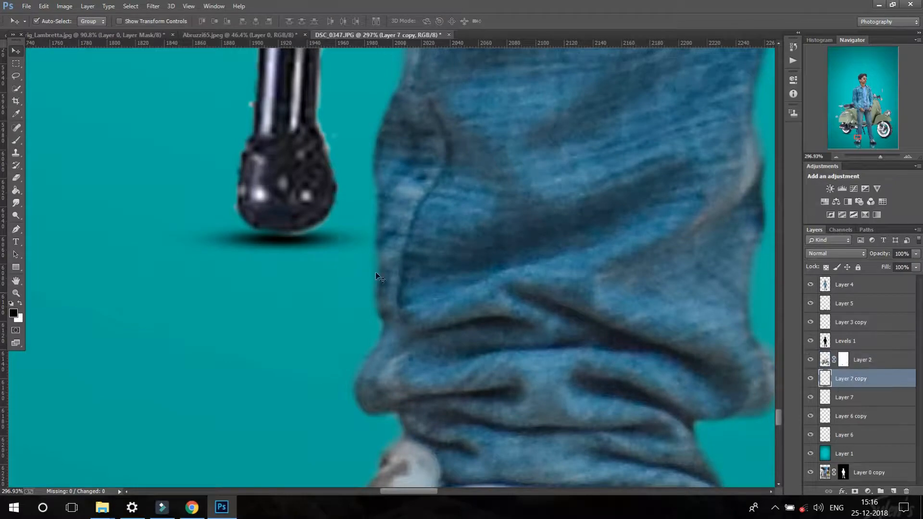
click(851, 397)
click(872, 416)
click(851, 378)
scroll(651, 290, down, 15)
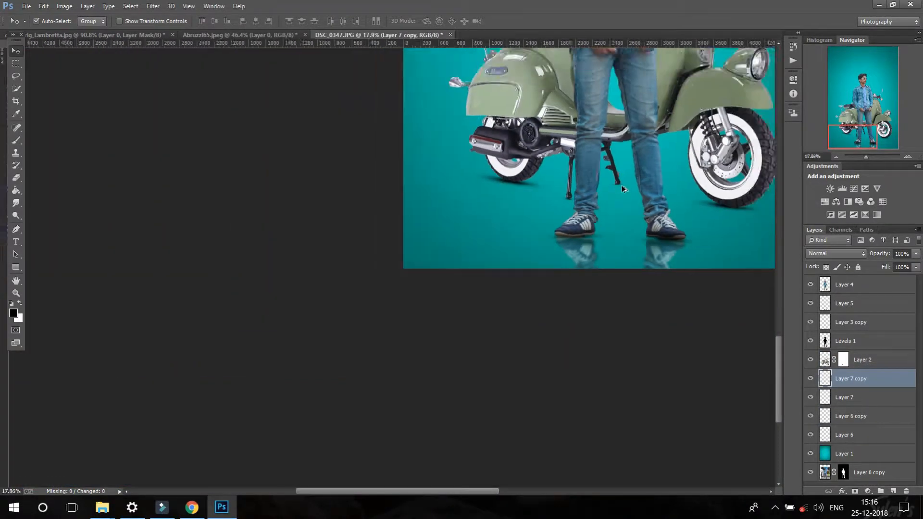
- Merge the ground shadow layers Layer 7 copy, Layer 7, Layer 6 copy and Layer 6 into one layer
scroll(622, 187, down, 7)
shift+click(864, 417)
shift+click(863, 434)
right_click(863, 433)
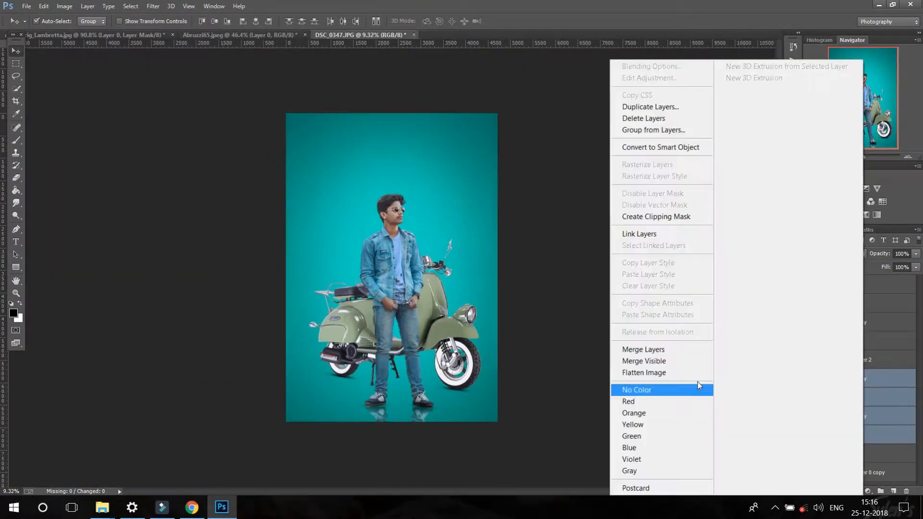
click(647, 350)
- Copy the scooter's lower part from Layer 2 to a new layer, and from that copy the lower front wheel to another layer
scroll(428, 385, up, 2)
scroll(428, 385, down, 1)
click(344, 339)
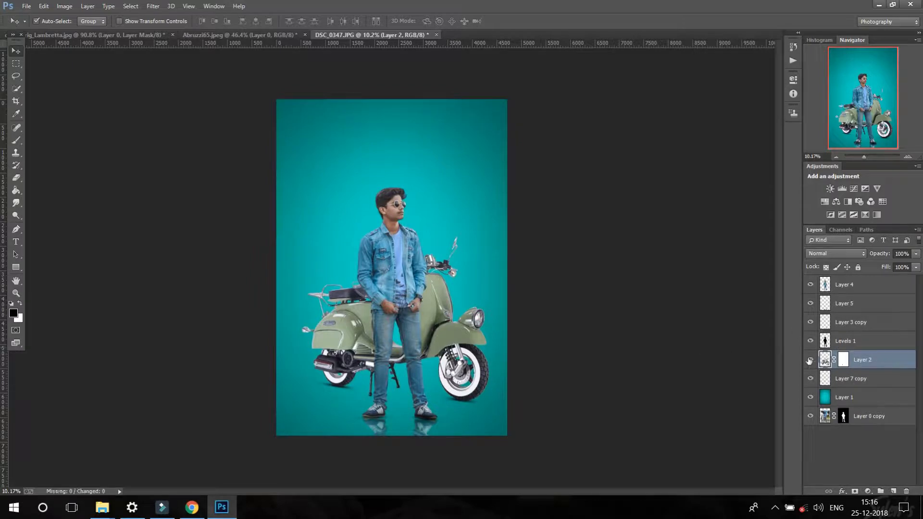
click(17, 64)
drag(514, 411, 513, 411)
key(ctrl+j)
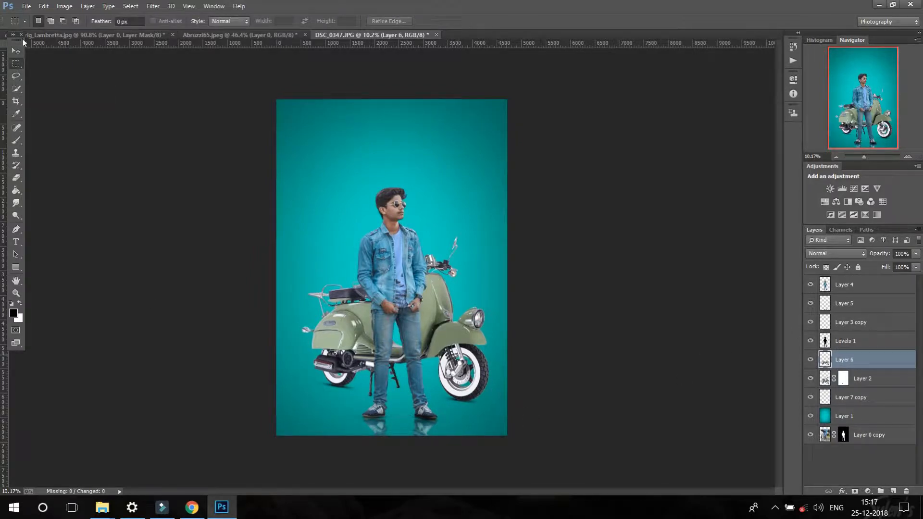
scroll(433, 382, up, 3)
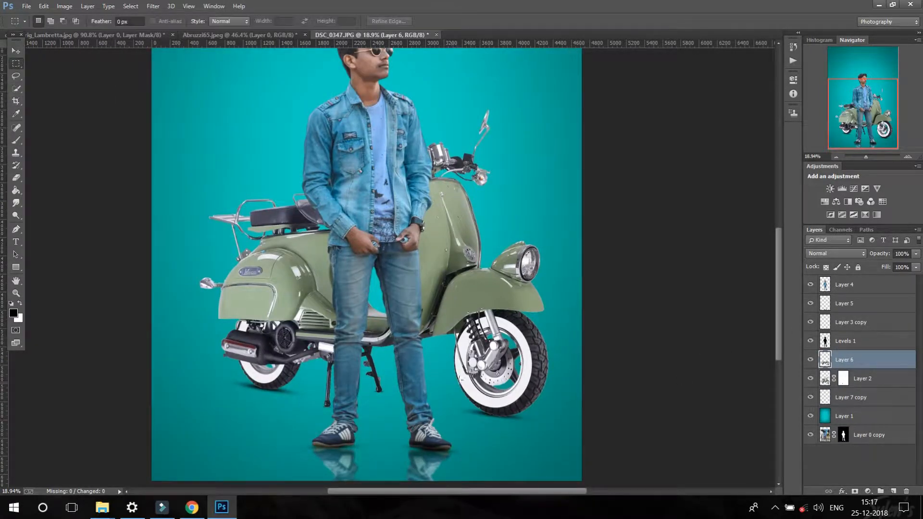
drag(562, 441, 562, 440)
key(ctrl+j)
- Delete Layer 6, which holds the copy of the scooter's lower part
click(857, 385)
right_click(857, 386)
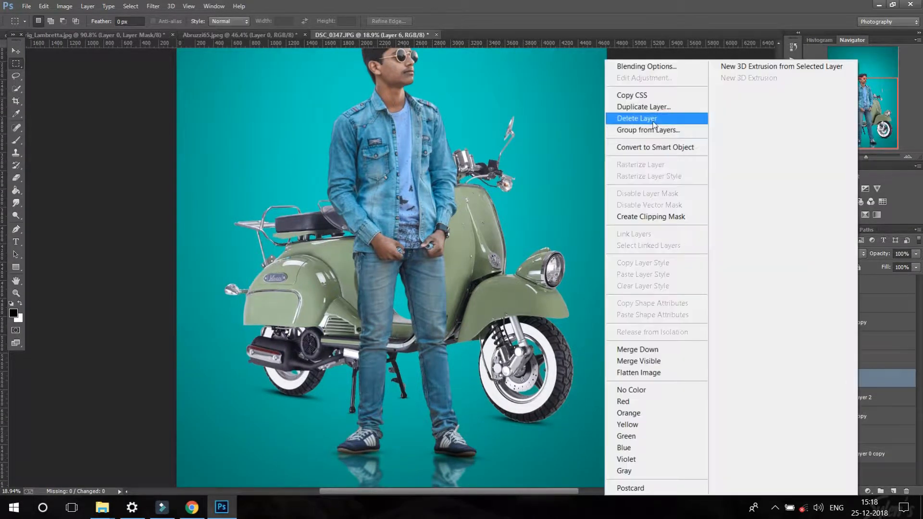
click(653, 120)
key(Return)
- Flip the front wheel copy on Layer 7 upside down and place it directly beneath the front wheel
click(841, 361)
scroll(496, 255, down, 1)
click(15, 51)
key(ctrl+t)
drag(523, 348, 523, 462)
scroll(519, 454, up, 2)
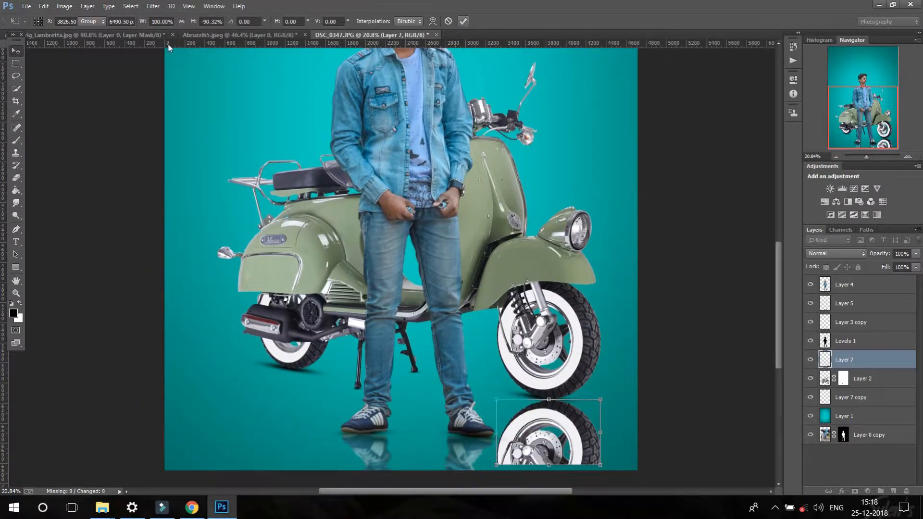
key(Return)
- Reduce the flipped front wheel's height to about 86% and skew it about -2.4° to line up with the real wheel
scroll(553, 394, up, 2)
mouse_move(583, 334)
mouse_down()
mouse_move(577, 329)
mouse_move(591, 335)
mouse_up()
drag(578, 383, 578, 372)
drag(515, 372, 531, 369)
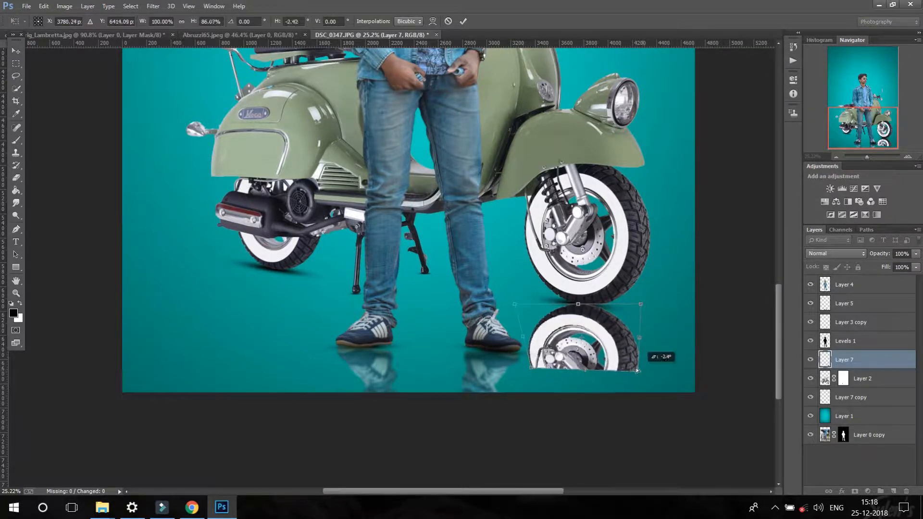
click(463, 21)
- Apply a Gaussian Blur to the front wheel reflection and set its layer opacity to 76%
click(153, 5)
mouse_move(202, 149)
click(346, 222)
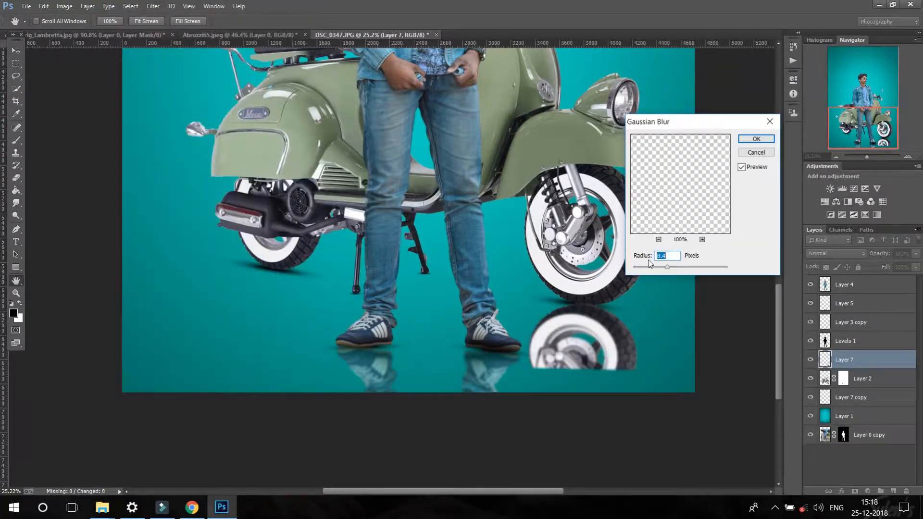
click(756, 139)
drag(916, 253, 905, 267)
- Fade the lower part of the front wheel reflection with a 580 px eraser at 44% opacity and 27% flow
key(e)
scroll(553, 380, down, 2)
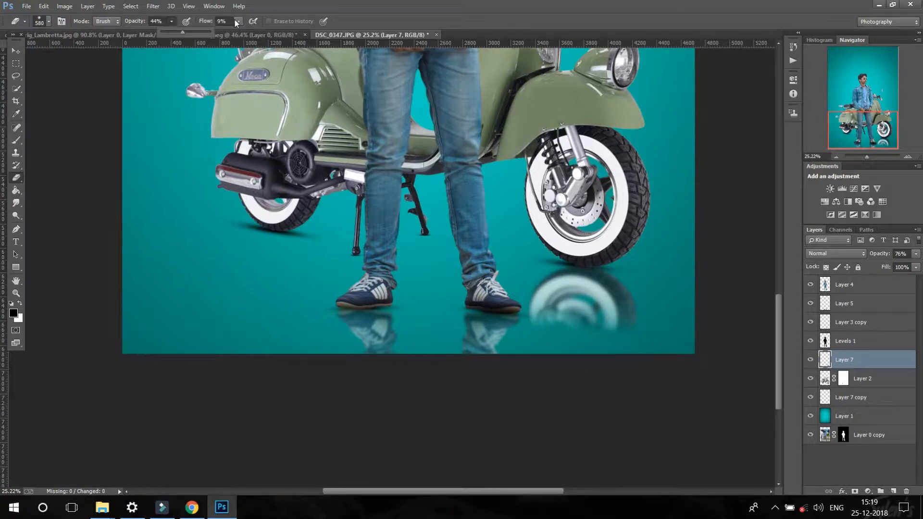
scroll(528, 327, down, 6)
scroll(456, 411, up, 8)
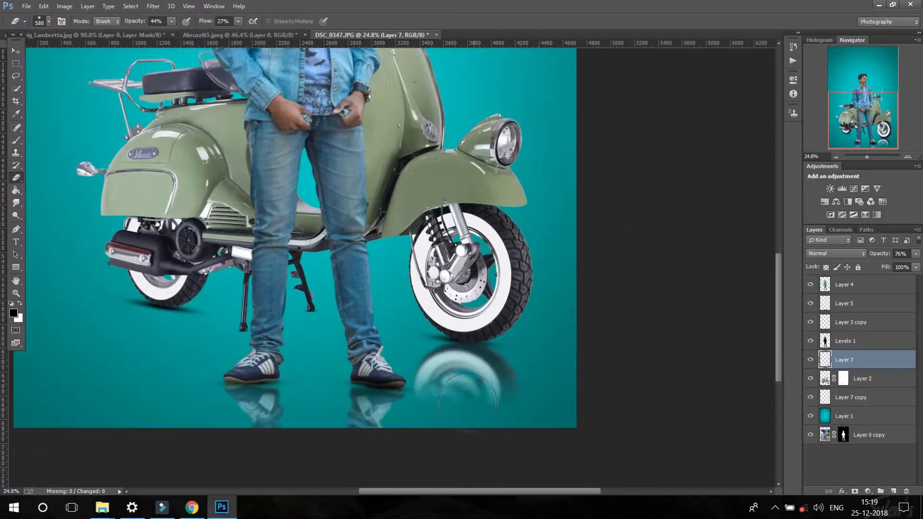
scroll(439, 406, down, 1)
- Close the quad_Orig_Lambretta.jpg document without saving its changes
drag(161, 34, 173, 21)
click(384, 20)
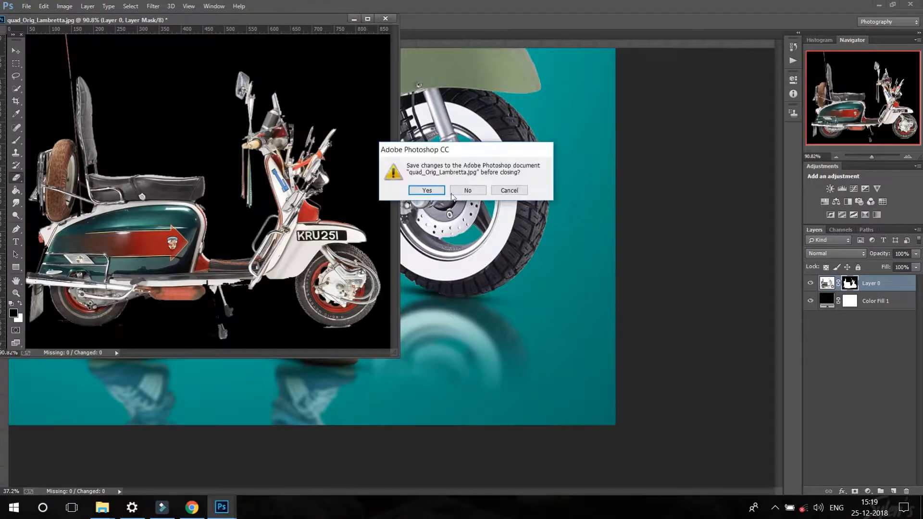
click(468, 190)
- Erase more of the front wheel reflection at 70% opacity and 84% flow, and lower its layer opacity to 64%
scroll(433, 193, down, 1)
scroll(483, 398, up, 1)
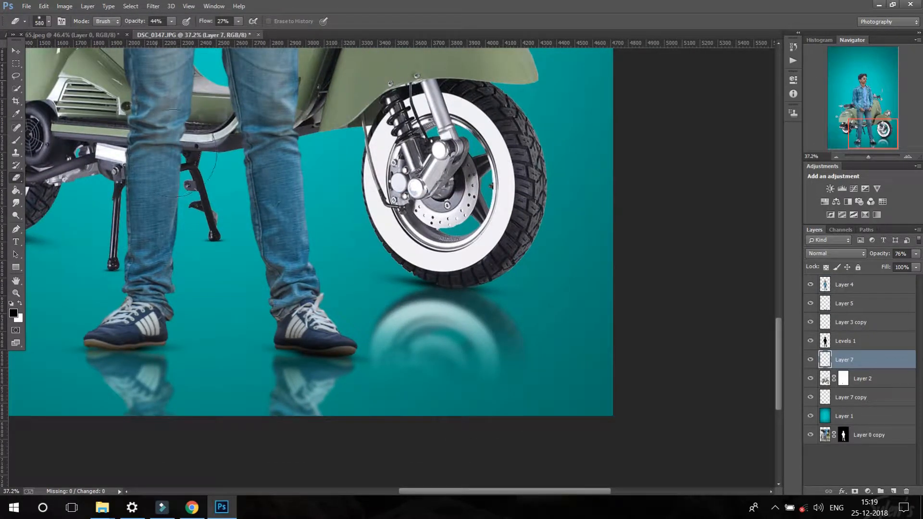
drag(246, 33, 269, 32)
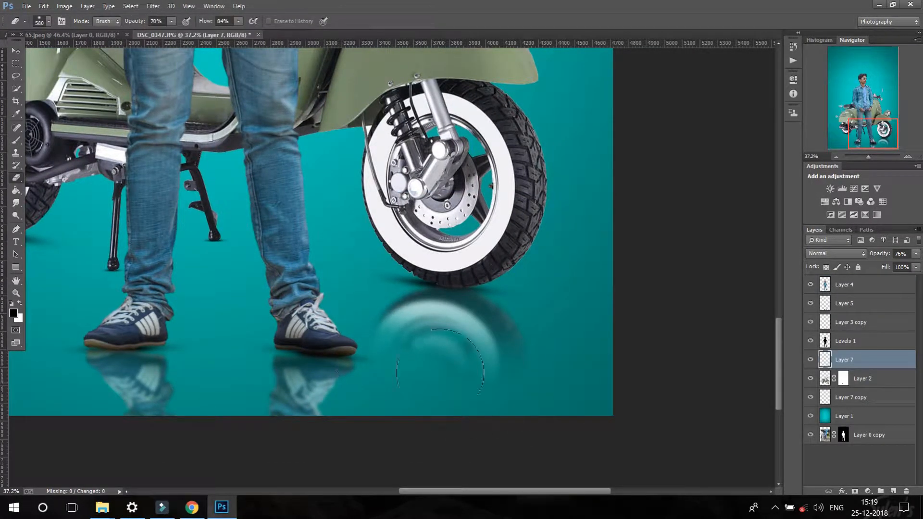
scroll(365, 377, down, 10)
click(916, 253)
drag(905, 266, 899, 266)
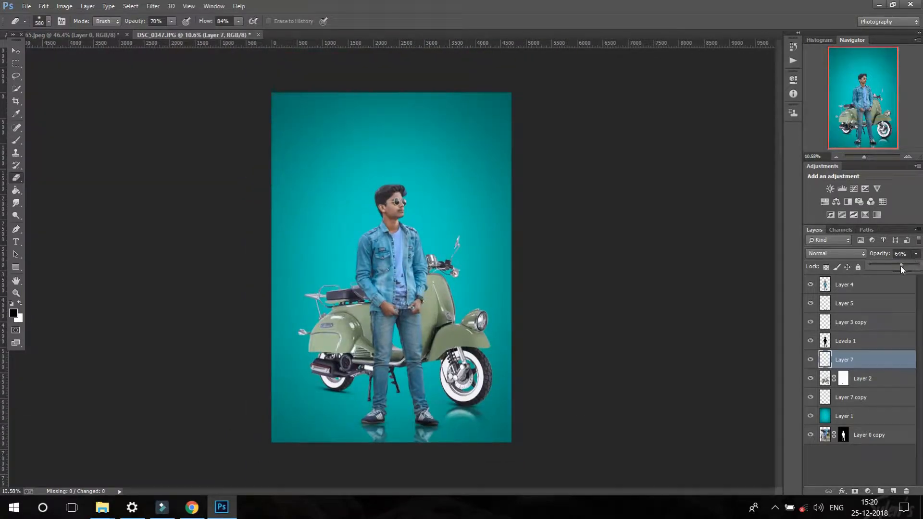
scroll(479, 438, up, 8)
scroll(411, 405, down, 8)
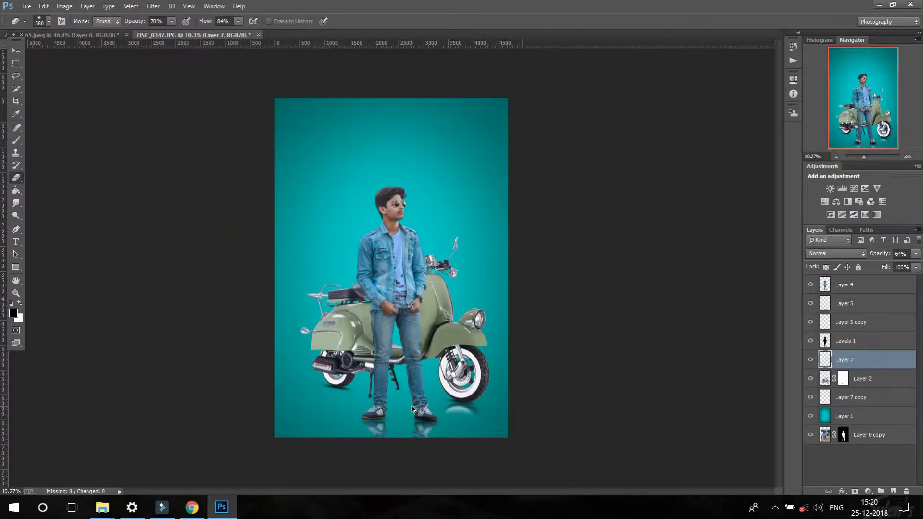
scroll(411, 406, down, 1)
scroll(411, 405, up, 8)
click(862, 379)
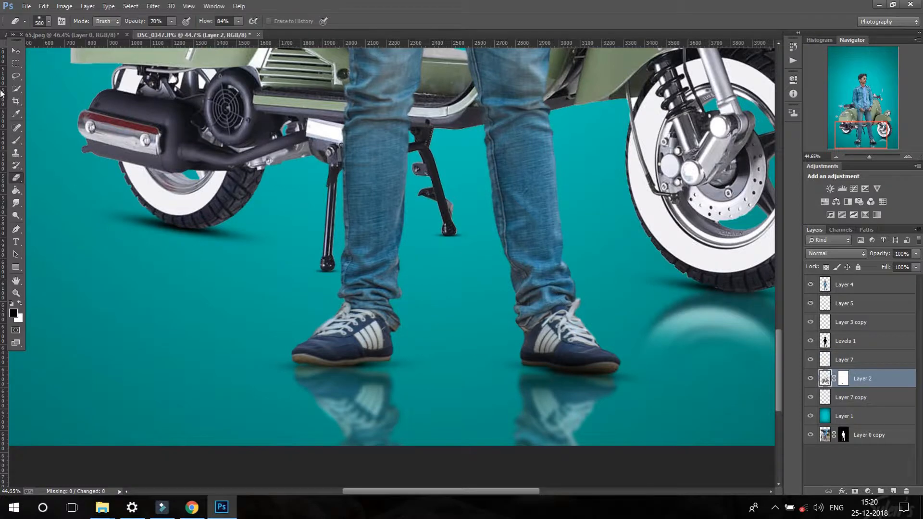
key(m)
drag(318, 211, 331, 300)
key(ctrl+j)
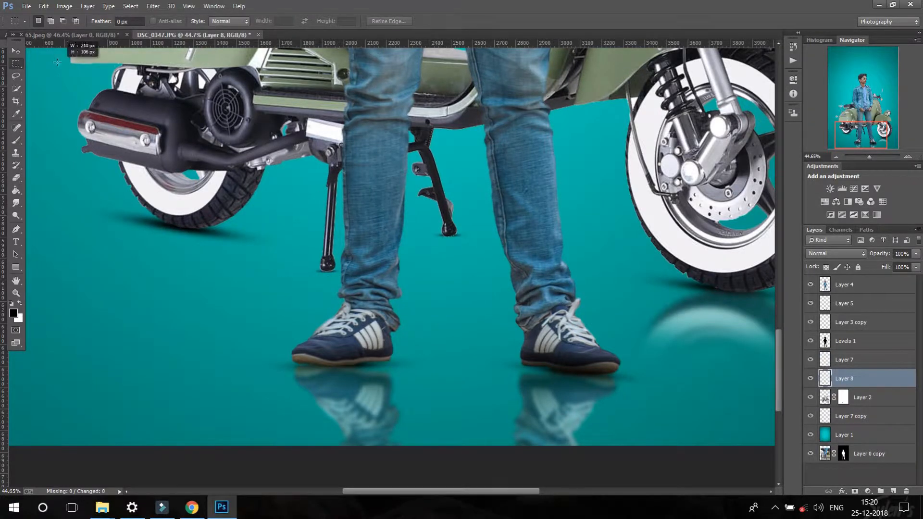
drag(114, 88, 592, 387)
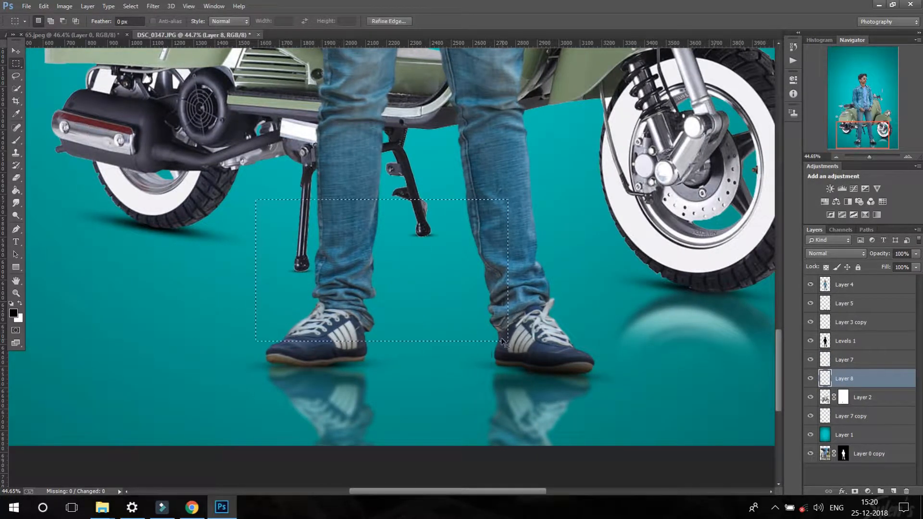
key(ctrl+j)
key(v)
- Select the area around the stand foot nearest the rear wheel, and delete the unneeded copies Layer 8 and Layer 9
scroll(327, 337, up, 1)
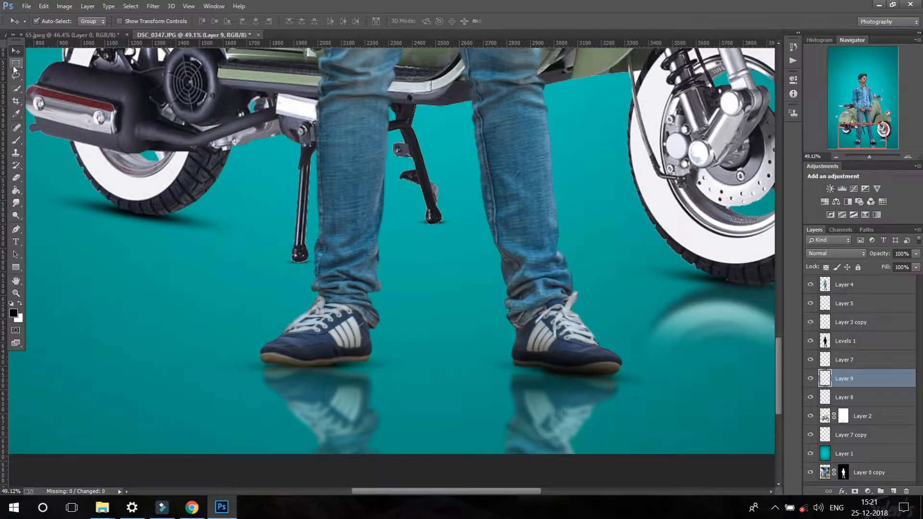
click(16, 64)
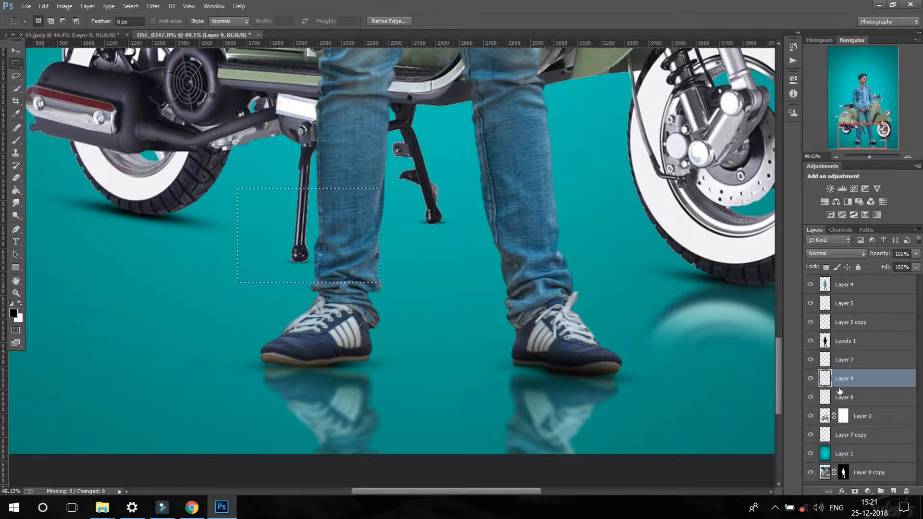
right_click(849, 403)
click(639, 103)
click(426, 190)
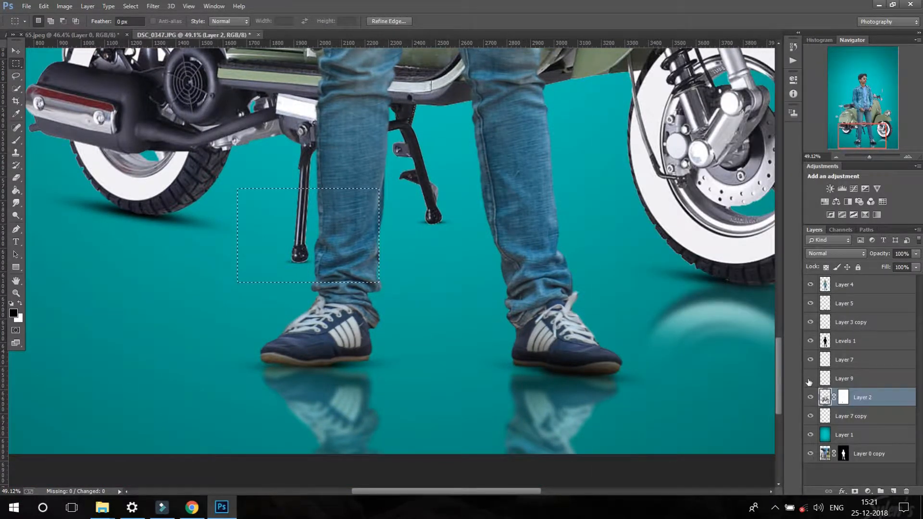
right_click(846, 379)
click(625, 108)
click(426, 190)
- Copy the selected stand foot from Layer 2 to a new layer and flip it upside down directly beneath the foot
scroll(411, 172, down, 5)
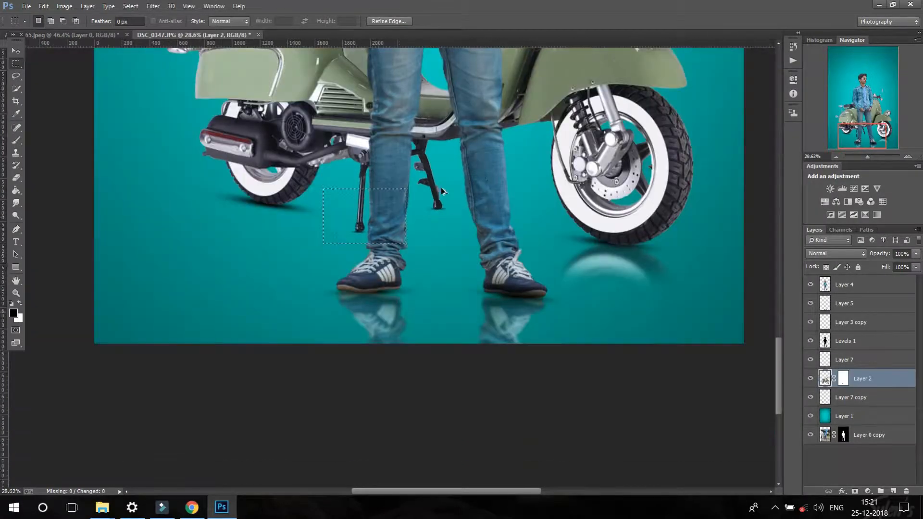
scroll(411, 260, up, 6)
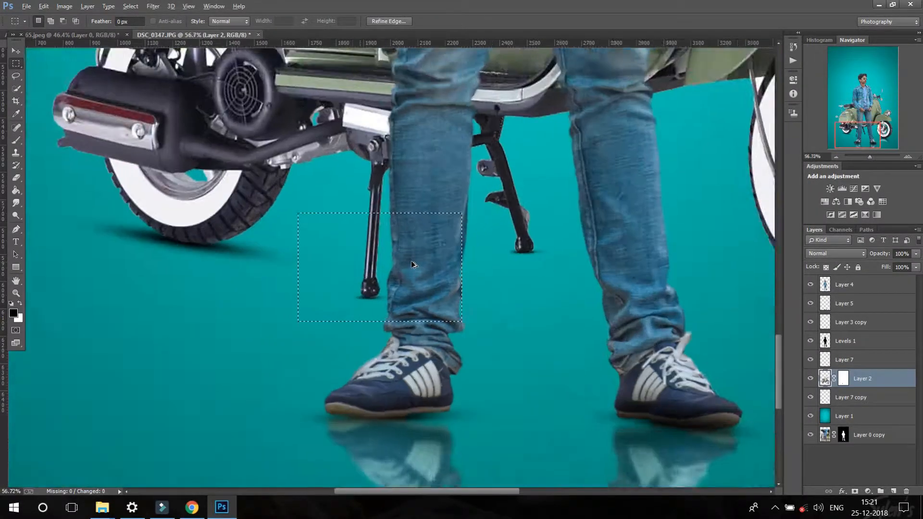
key(ctrl+j)
drag(413, 261, 17, 50)
key(ctrl+t)
drag(471, 202, 494, 384)
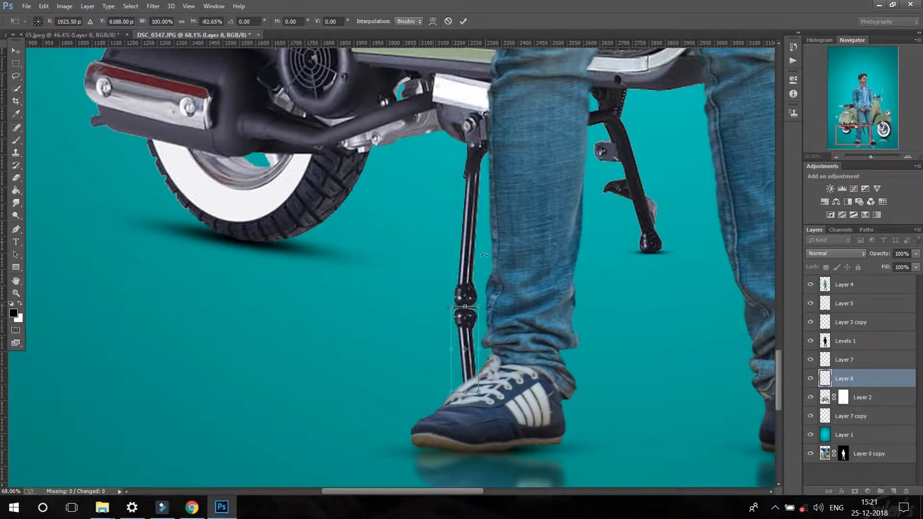
drag(474, 345, 475, 345)
key(Return)
- Apply a Gaussian Blur to the flipped stand foot nearest the rear wheel and set its layer opacity to 75%
click(153, 6)
mouse_move(186, 149)
click(336, 225)
drag(654, 271, 645, 268)
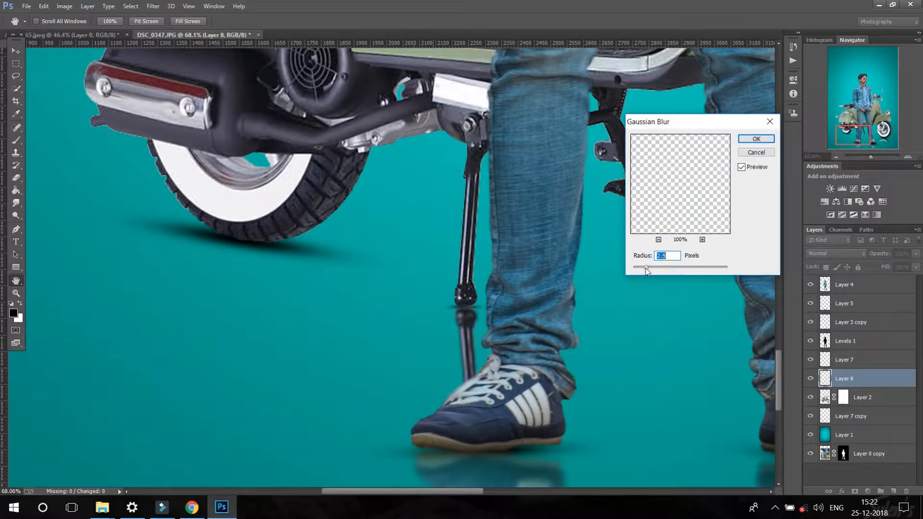
click(756, 139)
drag(906, 265, 905, 265)
- Fade the lower end of that stand foot's reflection with a 580 px eraser at 70% opacity and 84% flow
scroll(433, 401, down, 2)
key(e)
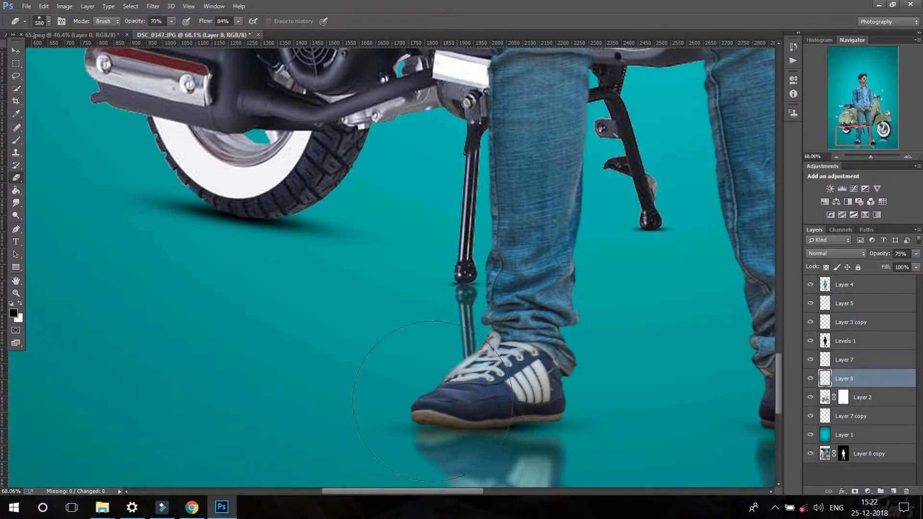
scroll(495, 405, down, 5)
ctrl+click(503, 391)
scroll(504, 390, down, 5)
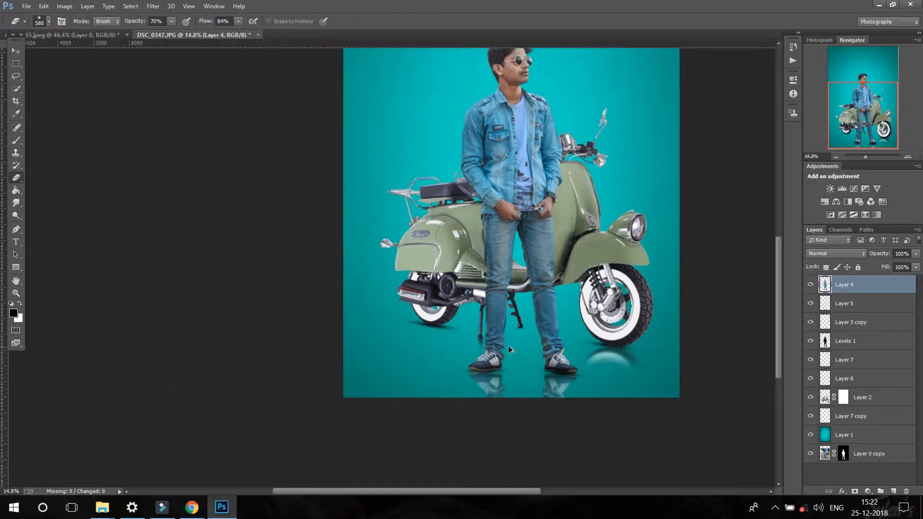
- Copy the stand foot between the legs from Layer 2 to a new layer and flip it upside down beneath the foot
scroll(504, 346, up, 4)
scroll(405, 359, up, 8)
ctrl+click(299, 196)
key(m)
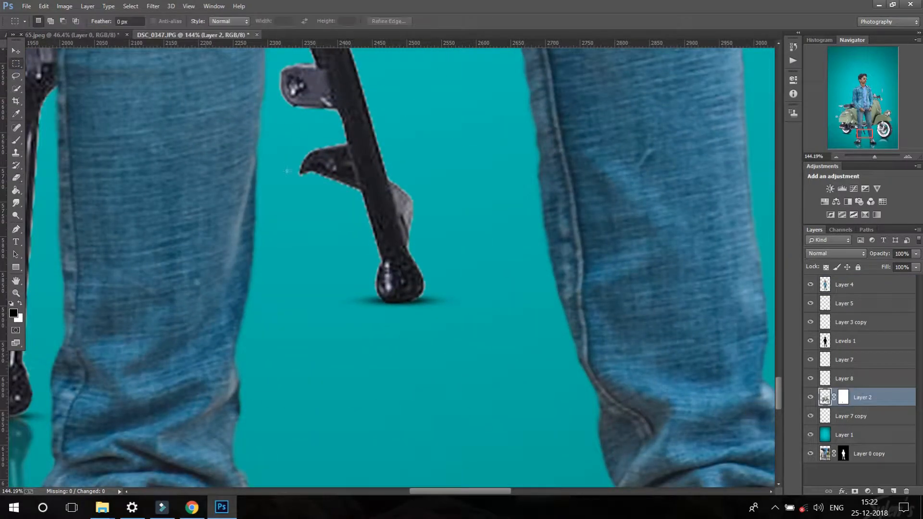
key(ctrl+j)
key(ctrl+t)
drag(397, 192, 397, 411)
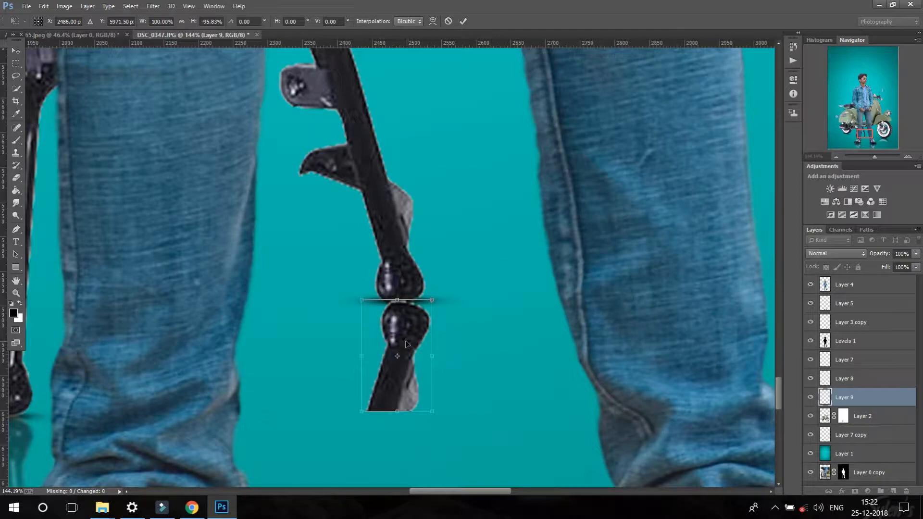
key(Return)
- Apply a Gaussian Blur to the flipped stand foot between the man's legs
click(153, 6)
mouse_move(164, 152)
click(346, 243)
key(Return)
- Set Layer 9's opacity to 65% and fade the lower end of its reflection with the eraser at 28% opacity
scroll(507, 292, down, 2)
drag(910, 268, 899, 262)
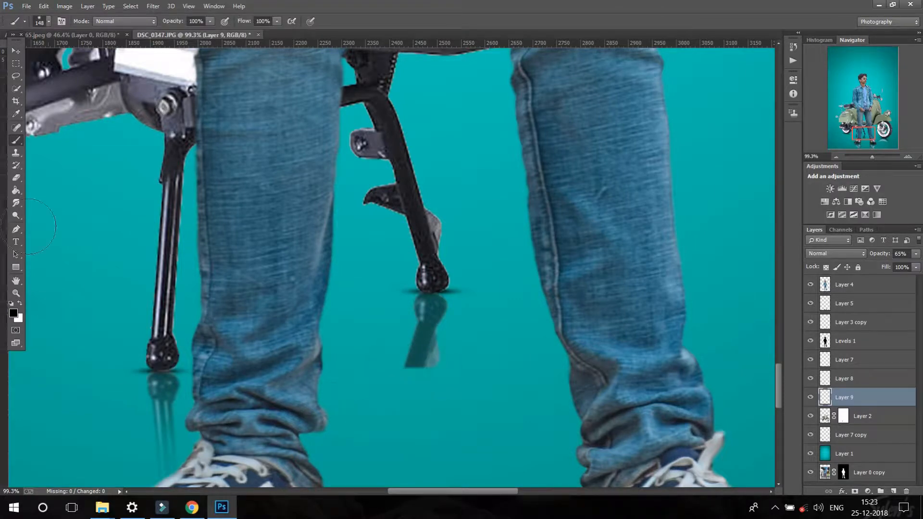
click(16, 177)
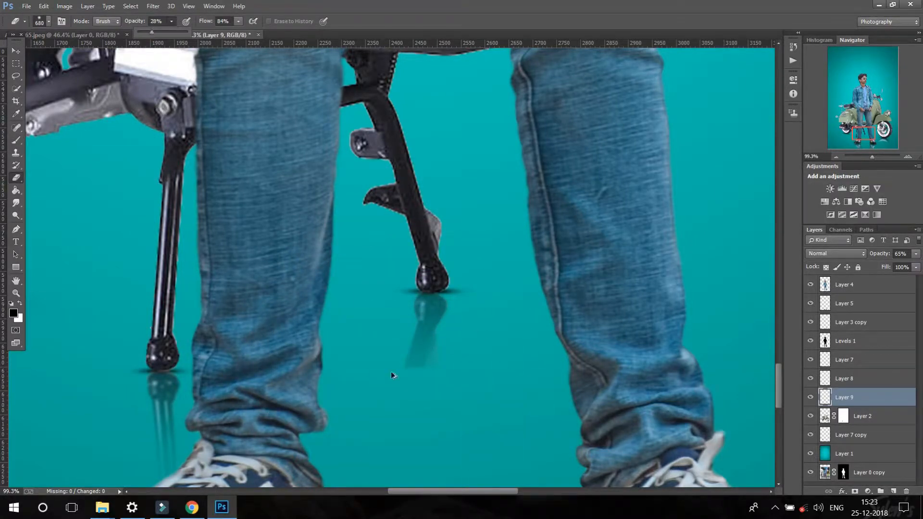
scroll(423, 371, down, 8)
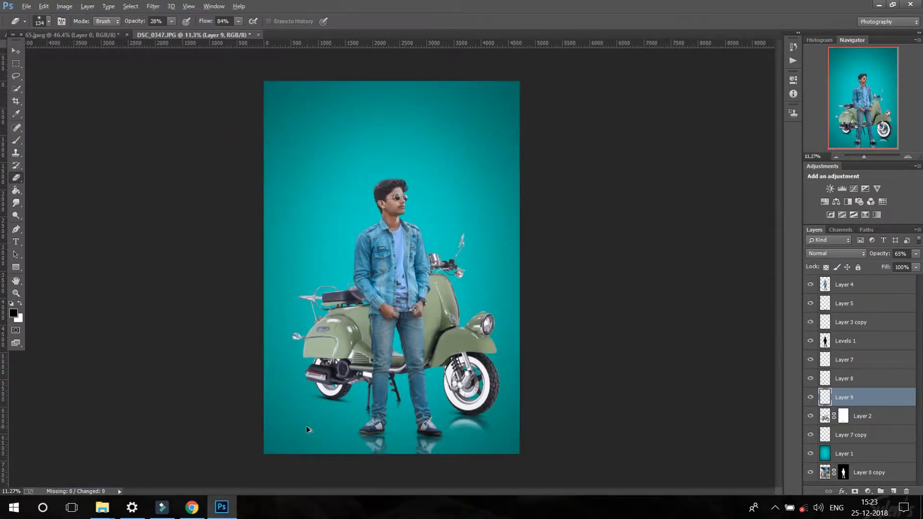
- Copy the lower rear wheel and exhaust area from Layer 2 to a new layer using a rectangular selection
scroll(327, 432, up, 4)
click(862, 416)
scroll(291, 337, up, 5)
key(m)
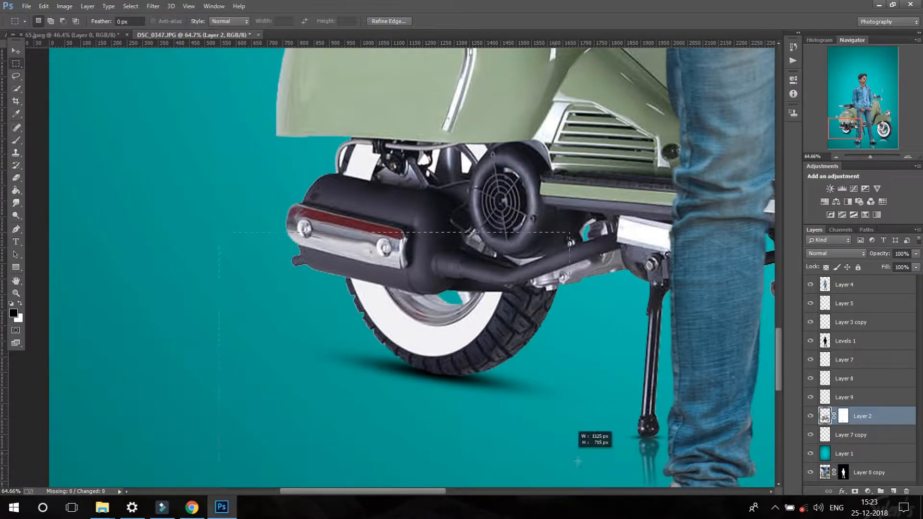
drag(579, 463, 580, 464)
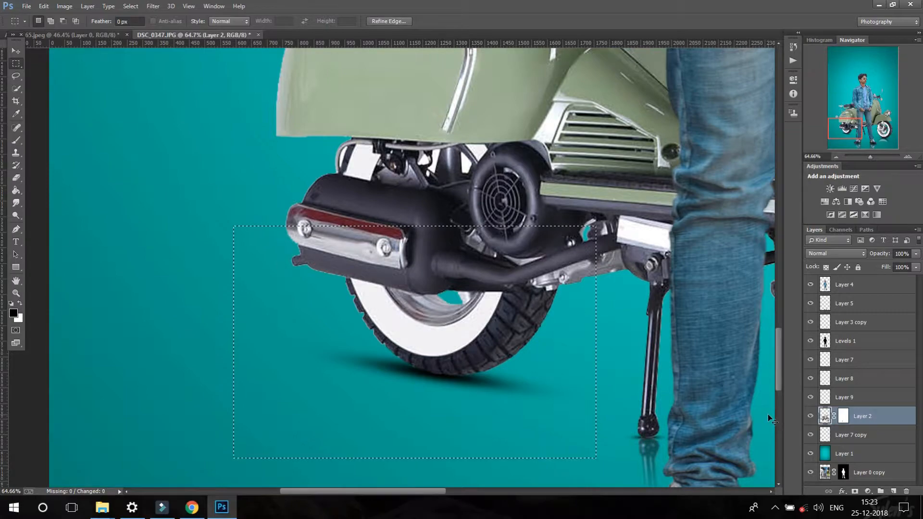
key(ctrl+j)
- Flip the rear wheel and exhaust copy upside down and place it directly beneath the rear wheel
key(v)
drag(442, 226, 420, 424)
scroll(442, 480, down, 3)
click(463, 22)
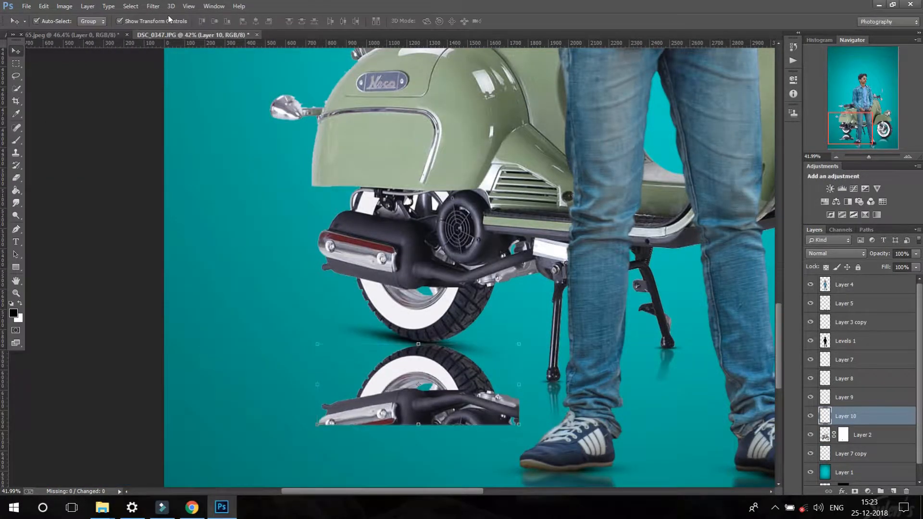
- Skew the flipped rear wheel copy by 6.41 degrees, stretch its height to 113.94%, rotate it 2.43 degrees and align it beneath the tyre
scroll(430, 421, down, 2)
mouse_move(375, 409)
mouse_down()
mouse_move(377, 422)
mouse_move(365, 405)
mouse_move(367, 414)
mouse_up()
drag(283, 414, 293, 412)
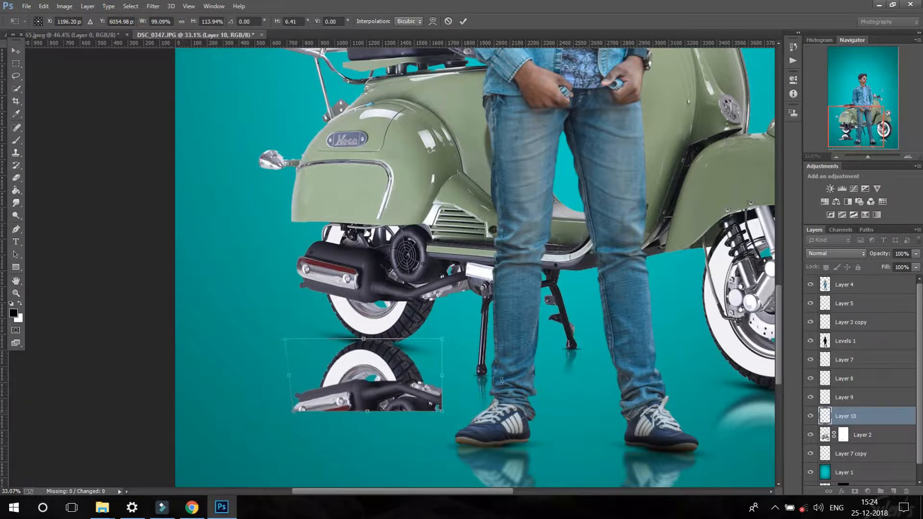
drag(442, 412, 435, 420)
mouse_move(397, 396)
mouse_down()
mouse_move(390, 391)
mouse_move(396, 399)
mouse_up()
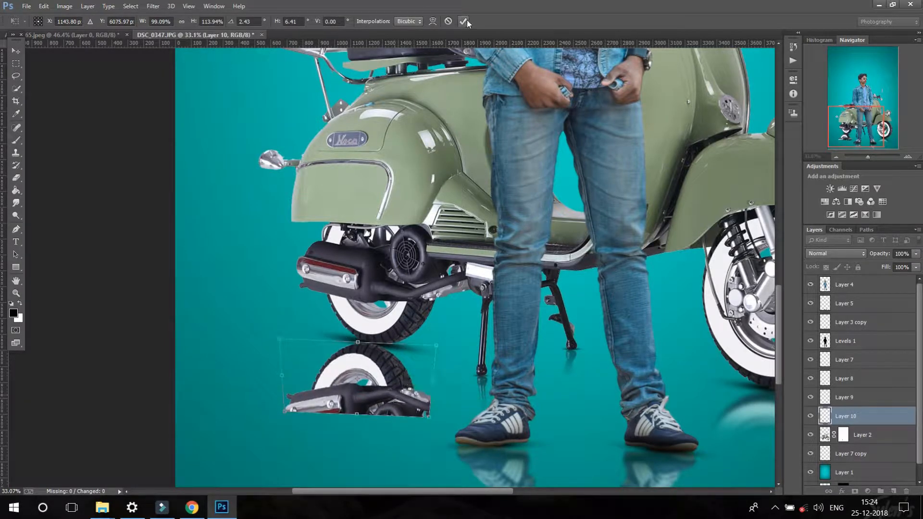
click(463, 21)
scroll(377, 395, down, 5)
scroll(376, 411, up, 6)
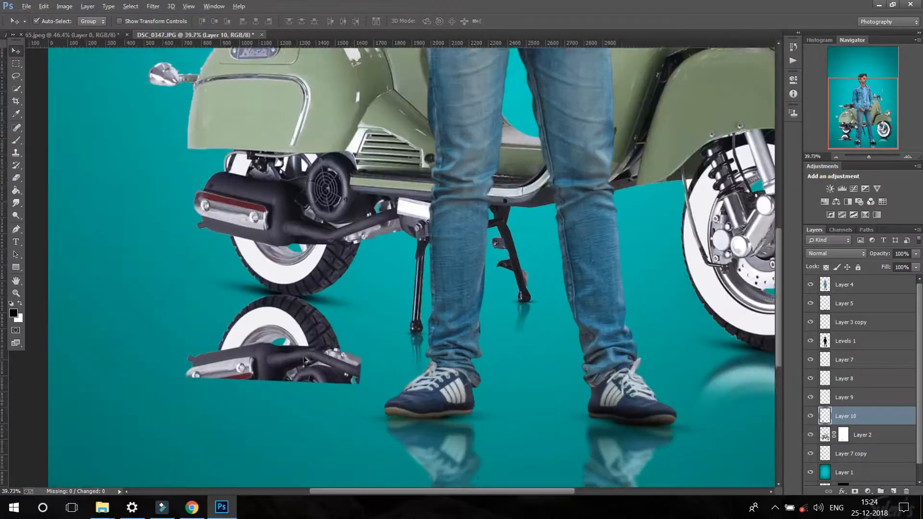
click(153, 6)
mouse_move(173, 146)
click(336, 235)
click(756, 153)
- Apply a Gaussian Blur to the flipped rear wheel and exhaust on Layer 10
click(153, 6)
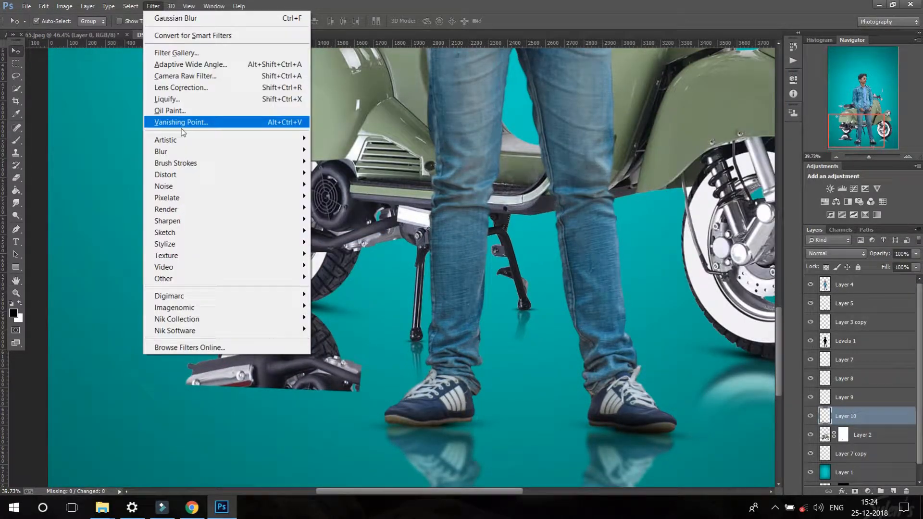
click(336, 236)
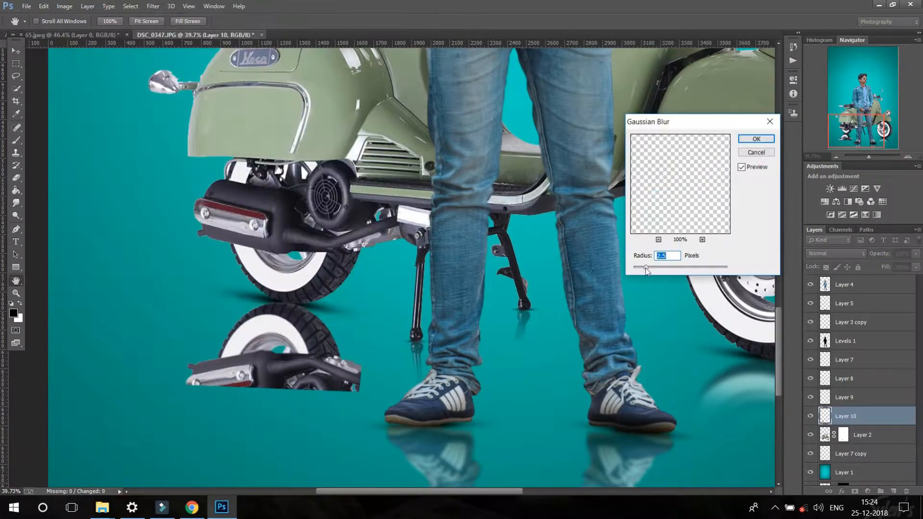
click(756, 139)
- Erase the lower exhaust part of the rear wheel reflection at 85% eraser opacity and set Layer 10's opacity to 70%
click(16, 141)
scroll(253, 92, down, 1)
click(17, 180)
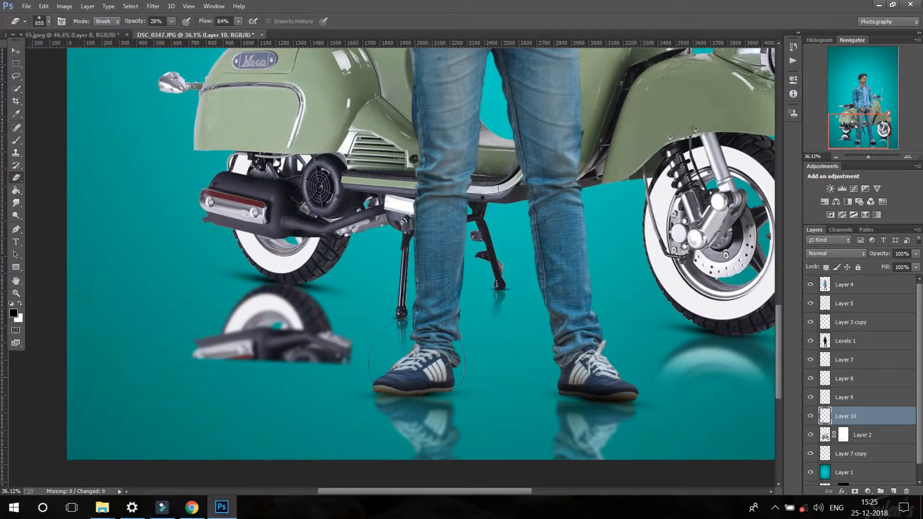
drag(240, 387, 333, 388)
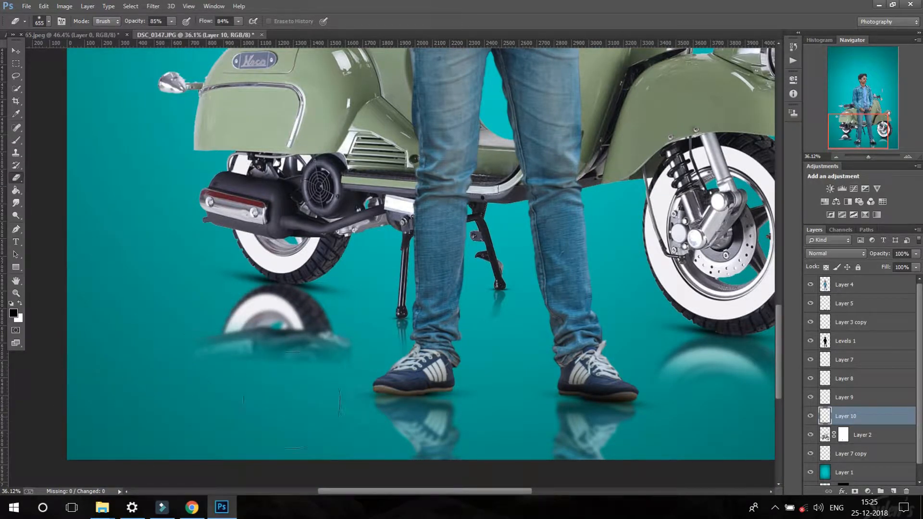
click(916, 254)
drag(917, 266, 904, 267)
scroll(764, 260, down, 8)
scroll(375, 444, up, 4)
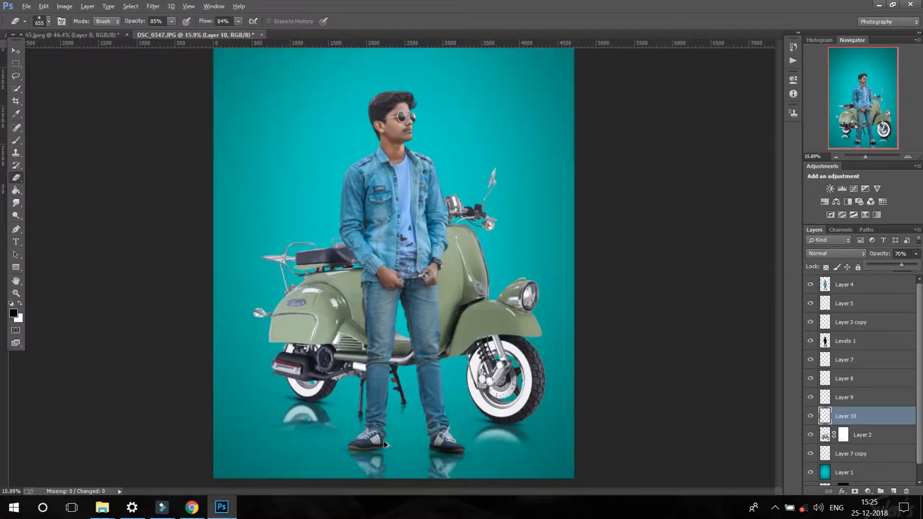
- Merge Layers 7, 8, 9 and 10 into one layer and name it scooter ref
scroll(306, 448, down, 4)
scroll(468, 356, down, 1)
scroll(469, 356, up, 1)
scroll(469, 356, down, 1)
shift+click(865, 380)
shift+click(865, 363)
right_click(864, 363)
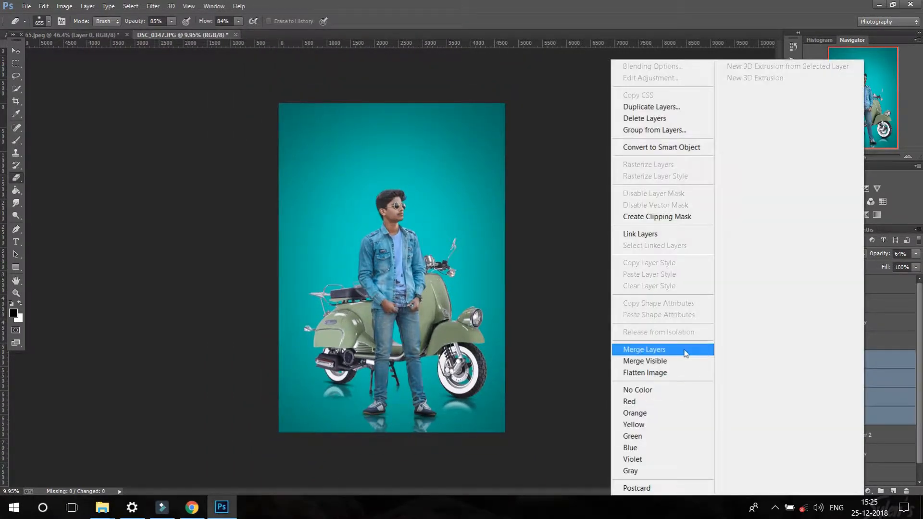
click(628, 351)
scroll(721, 373, up, 3)
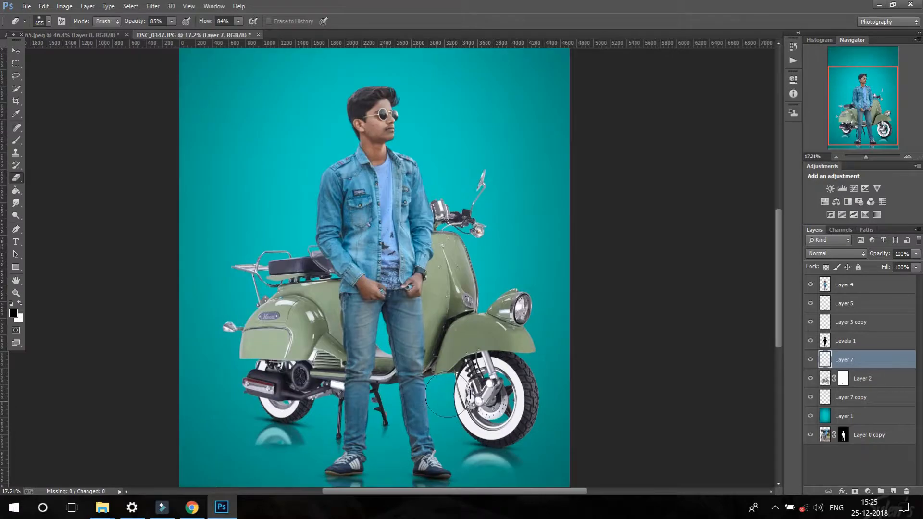
scroll(452, 391, up, 3)
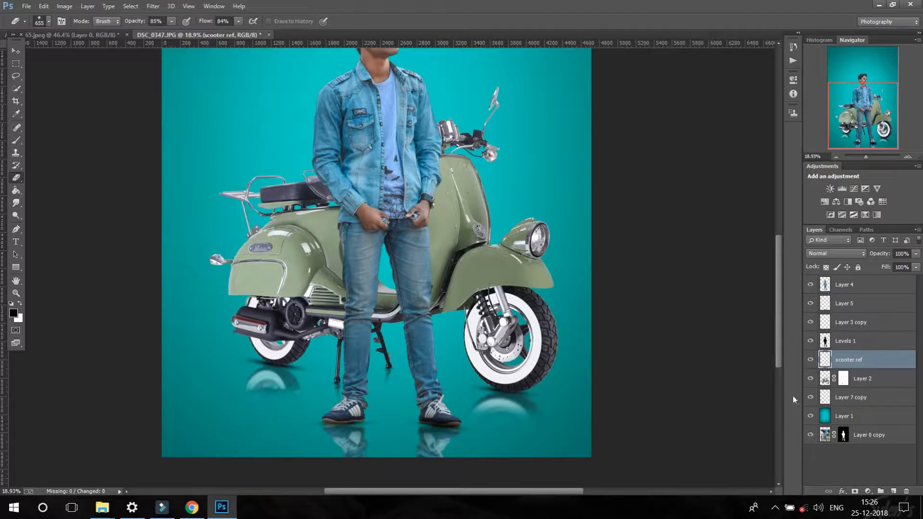
- Rename Layer 7 copy as scoot dark, Layer 3 copy as model dark and Layer 5 as mod ref
double_click(863, 396)
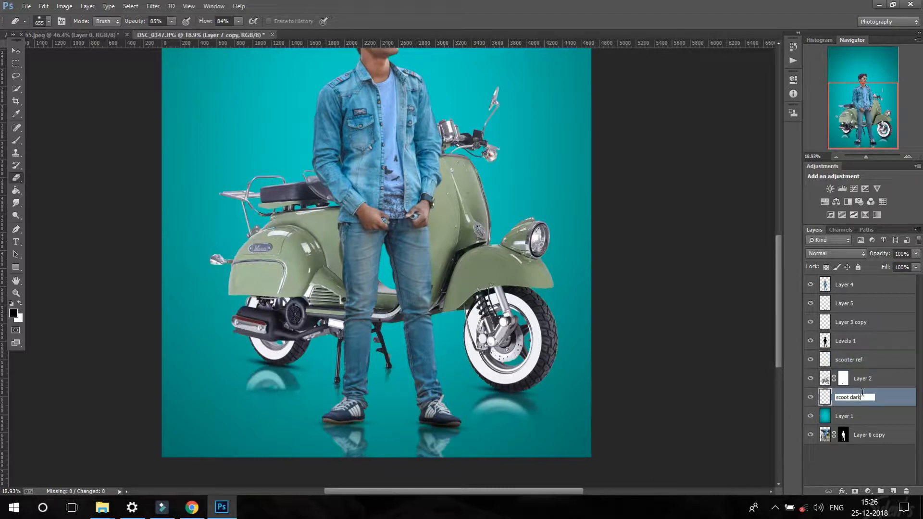
double_click(850, 321)
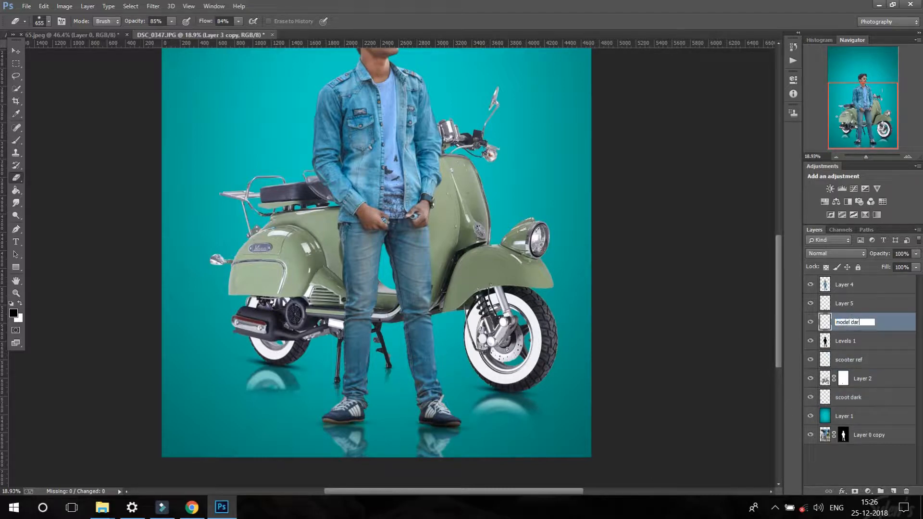
double_click(849, 302)
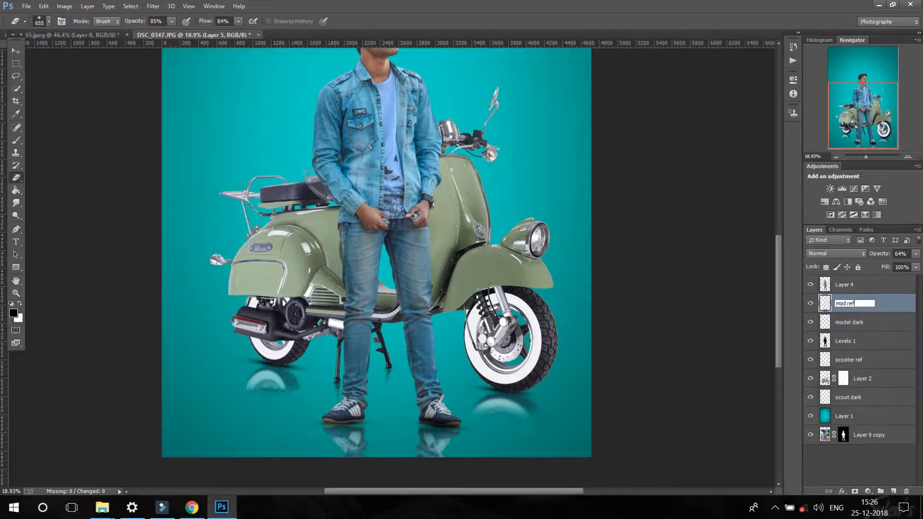
key(Return)
- Add a darkening Curves adjustment above Layer 2 and clip it to the scooter
scroll(427, 295, down, 6)
scroll(428, 296, up, 1)
click(875, 376)
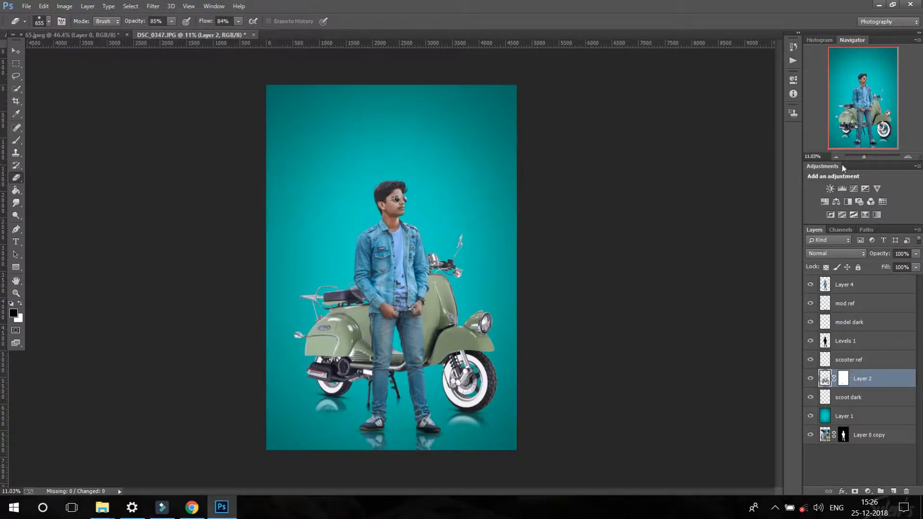
click(854, 189)
drag(738, 156, 743, 169)
right_click(864, 378)
right_click(847, 379)
right_click(864, 378)
click(661, 217)
scroll(658, 234, up, 1)
scroll(658, 234, down, 1)
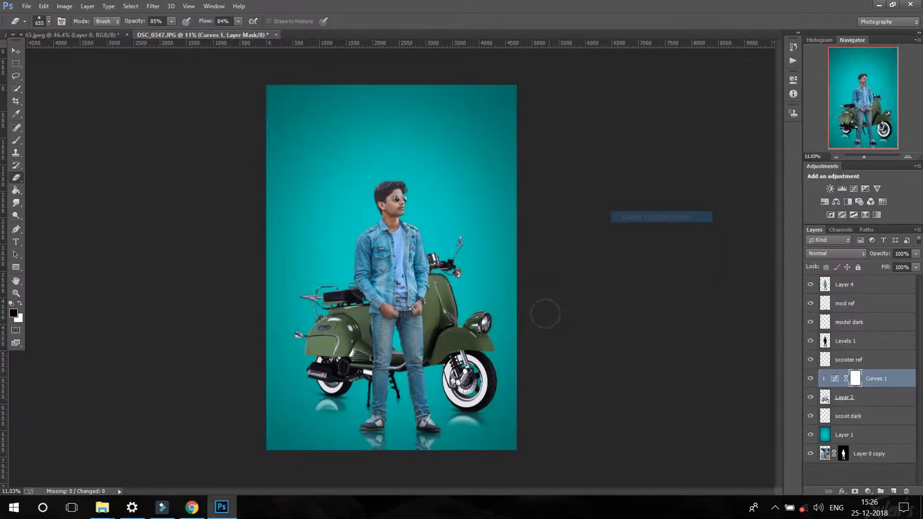
- Paint black on the Curves 1 mask over the scooter's upper bodywork and set the adjustment's opacity to 48%
click(17, 140)
scroll(255, 278, up, 1)
drag(308, 312, 226, 291)
drag(433, 337, 474, 269)
scroll(474, 289, up, 2)
drag(447, 336, 500, 332)
scroll(668, 301, down, 1)
click(916, 254)
drag(913, 265, 892, 266)
- Refine the Curves 1 mask around the front mudguard and rear body with a smaller brush, and compare with the adjustment hidden
scroll(473, 344, up, 1)
click(488, 308)
scroll(444, 312, up, 2)
key(bracketleft)
key(bracketleft)
key(bracketleft)
key(bracketleft)
key(bracketleft)
key(bracketleft)
key(bracketleft)
key(bracketleft)
key(bracketleft)
key(bracketleft)
key(bracketleft)
key(bracketleft)
drag(519, 308, 543, 356)
scroll(380, 317, down, 1)
drag(260, 332, 218, 290)
scroll(219, 291, down, 2)
click(811, 378)
click(811, 379)
scroll(483, 359, down, 2)
scroll(482, 359, up, 3)
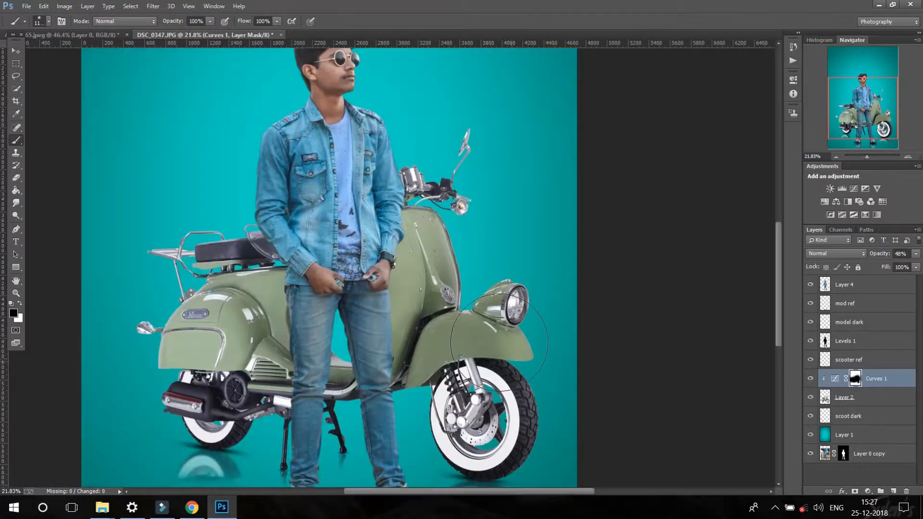
- Merge the Curves 1 adjustment with the scooter on Layer 2
scroll(499, 350, down, 7)
scroll(515, 348, up, 2)
ctrl+click(870, 397)
right_click(869, 397)
click(663, 350)
scroll(519, 356, down, 1)
scroll(474, 361, up, 7)
scroll(472, 360, down, 1)
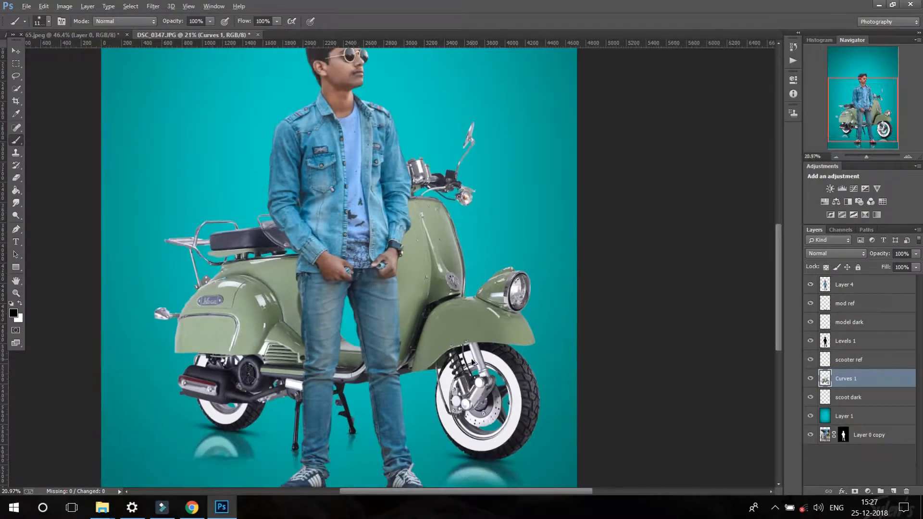
- Add a Curves adjustment above Layer 4 that maps input 159 to output 117, and invert its mask to black
scroll(476, 316, down, 1)
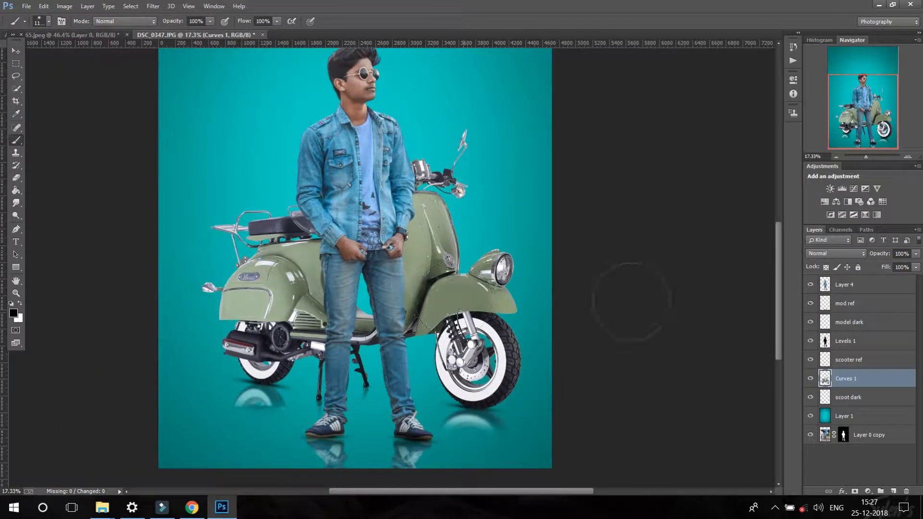
scroll(467, 180, down, 1)
scroll(450, 199, down, 1)
click(846, 284)
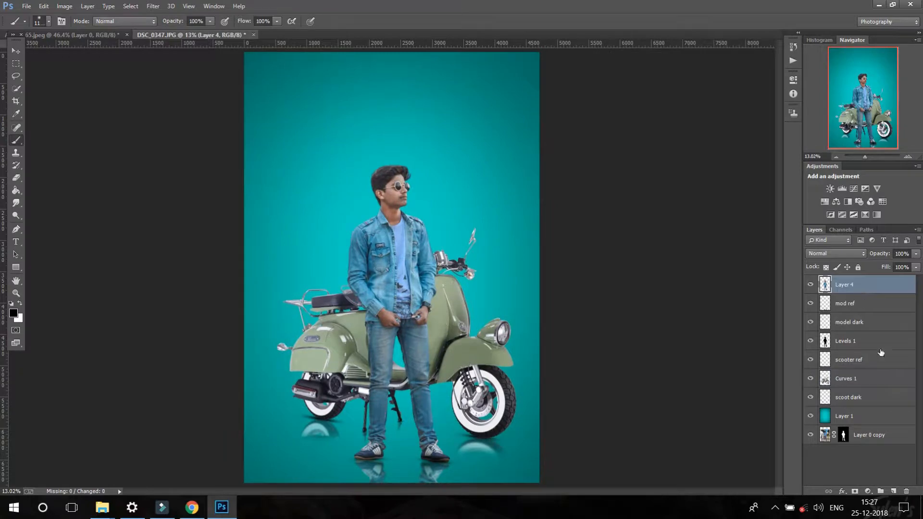
click(854, 189)
drag(736, 159, 737, 170)
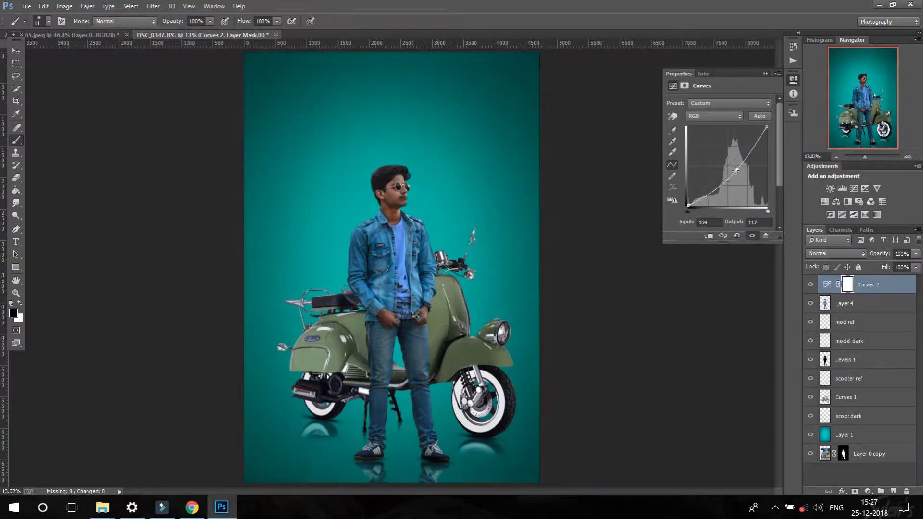
click(767, 73)
key(ctrl+i)
- Clip Curves 2 to Layer 4 and make white the foreground colour for painting its mask
scroll(491, 338, up, 6)
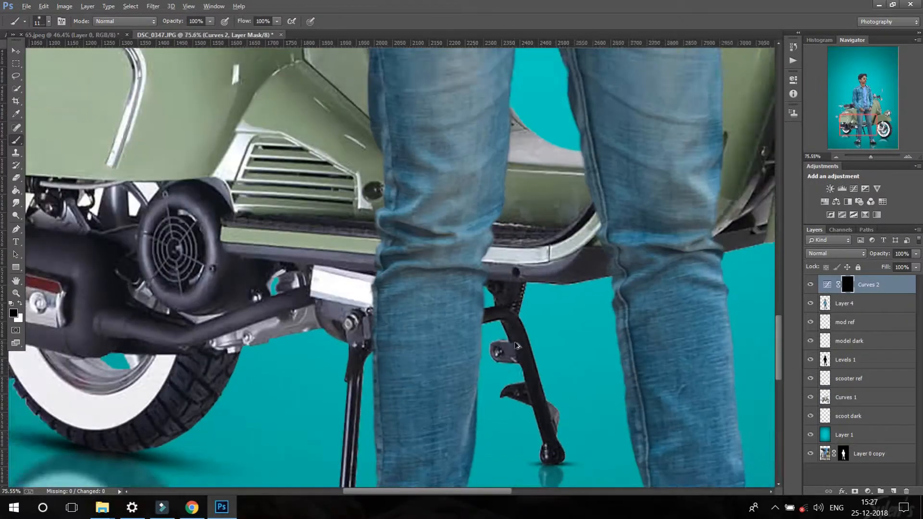
drag(500, 247, 435, 247)
scroll(499, 250, up, 2)
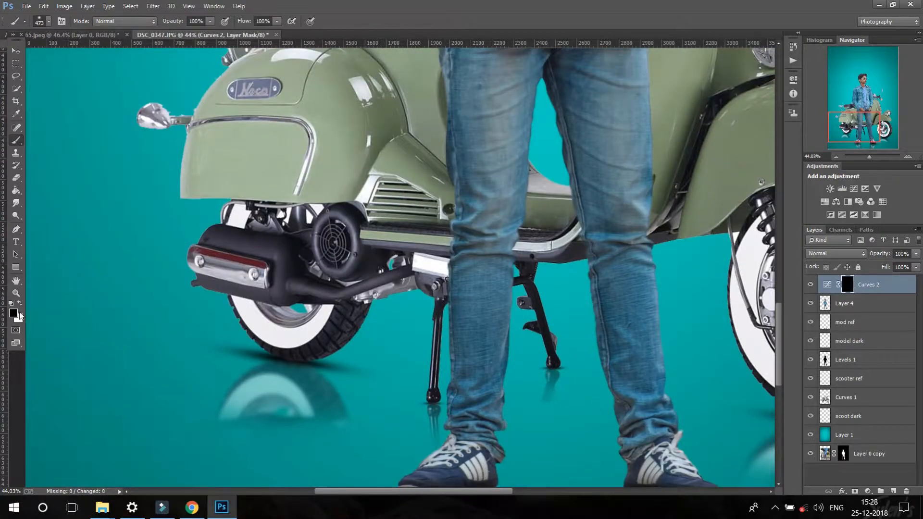
key(x)
scroll(499, 240, up, 1)
scroll(528, 226, down, 1)
right_click(882, 283)
click(789, 208)
- Paint white on the Curves 2 mask to darken the edges and shaded parts of the jeans legs
drag(552, 325, 536, 325)
drag(535, 322, 543, 188)
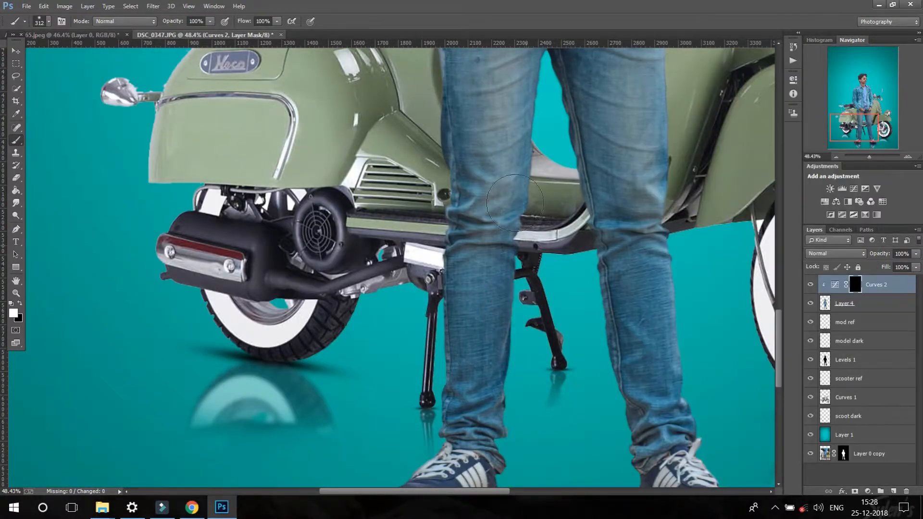
scroll(543, 212, up, 2)
scroll(543, 212, down, 4)
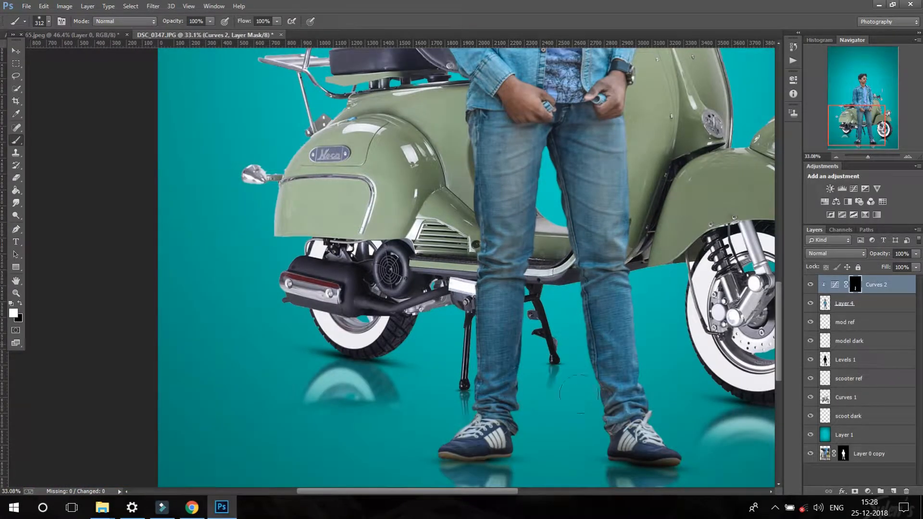
scroll(558, 262, down, 9)
scroll(560, 265, up, 14)
drag(560, 267, 582, 391)
scroll(485, 367, down, 2)
scroll(450, 367, up, 11)
mouse_move(467, 292)
mouse_down()
mouse_move(369, 333)
mouse_move(377, 331)
mouse_up()
scroll(423, 333, down, 2)
drag(424, 364, 385, 367)
scroll(404, 372, down, 4)
scroll(568, 340, right, 5)
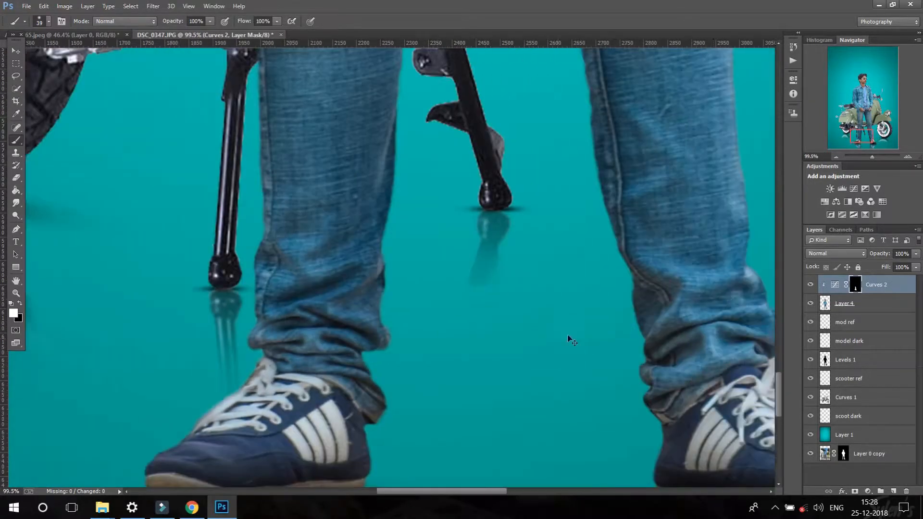
- Set Curves 2's blend mode to Luminosity and paint its mask on the clothing with the brush opacity at 47%
scroll(591, 309, up, 4)
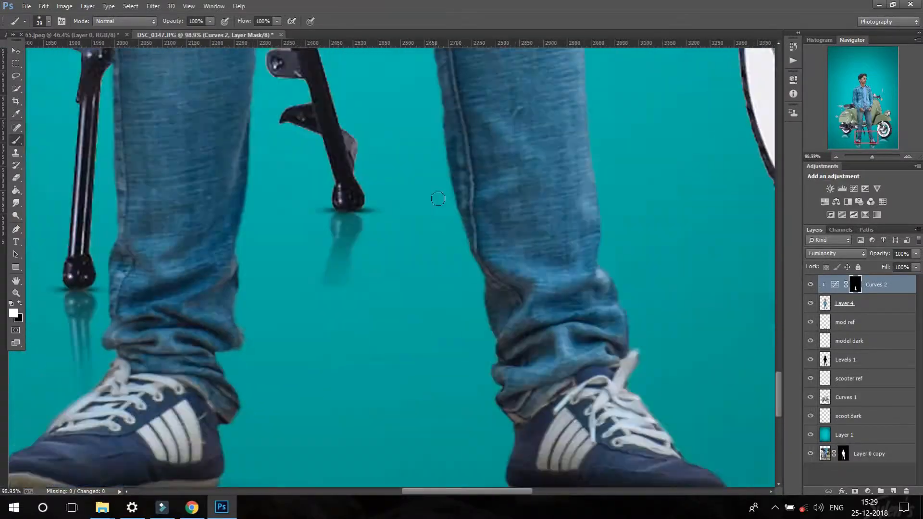
scroll(438, 199, up, 5)
scroll(432, 231, down, 10)
scroll(380, 336, up, 8)
scroll(601, 328, down, 8)
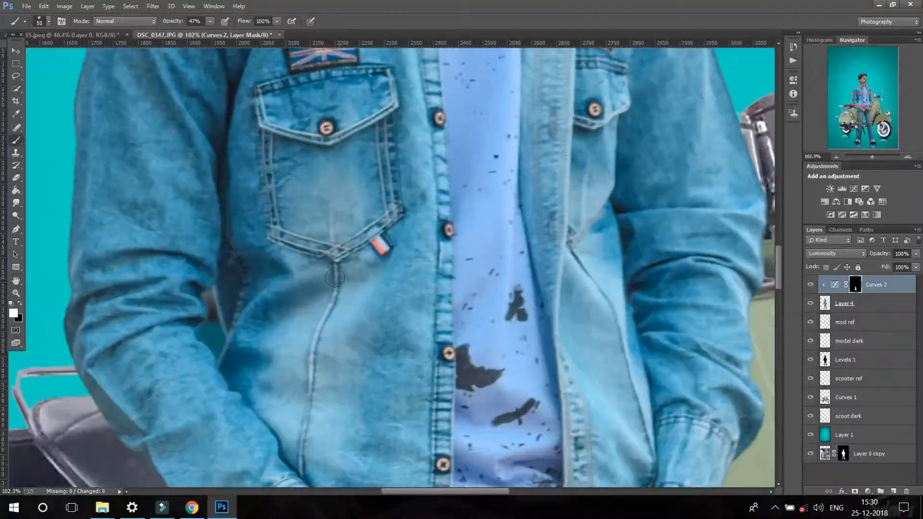
- Darken the folds and shaded areas of the denim jacket on the Curves 2 mask, raising the brush opacity to 63%
scroll(388, 223, down, 2)
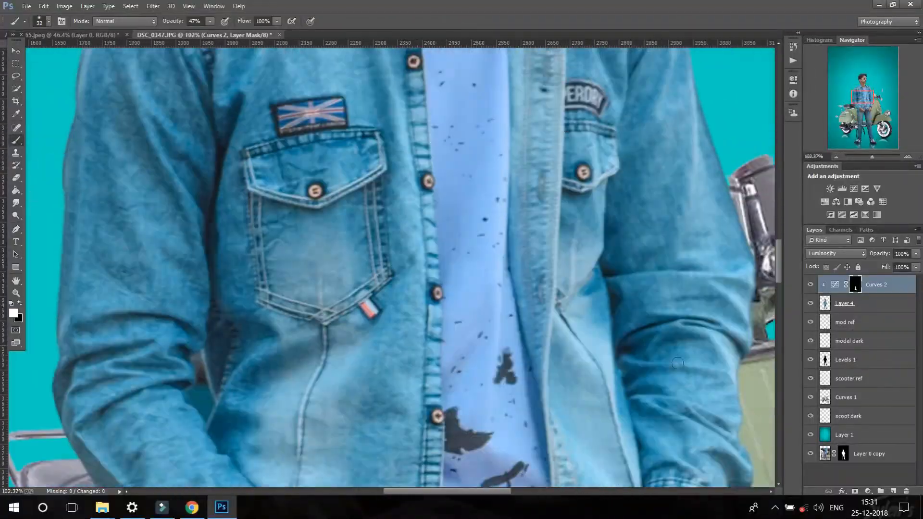
scroll(623, 168, down, 3)
scroll(316, 165, up, 3)
scroll(401, 211, down, 3)
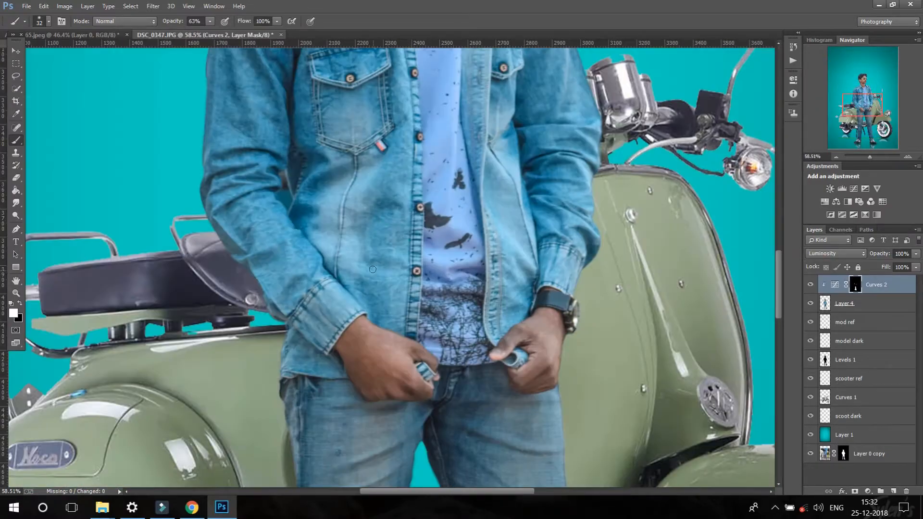
scroll(336, 355, up, 4)
scroll(476, 337, down, 2)
scroll(347, 356, down, 8)
scroll(444, 284, up, 8)
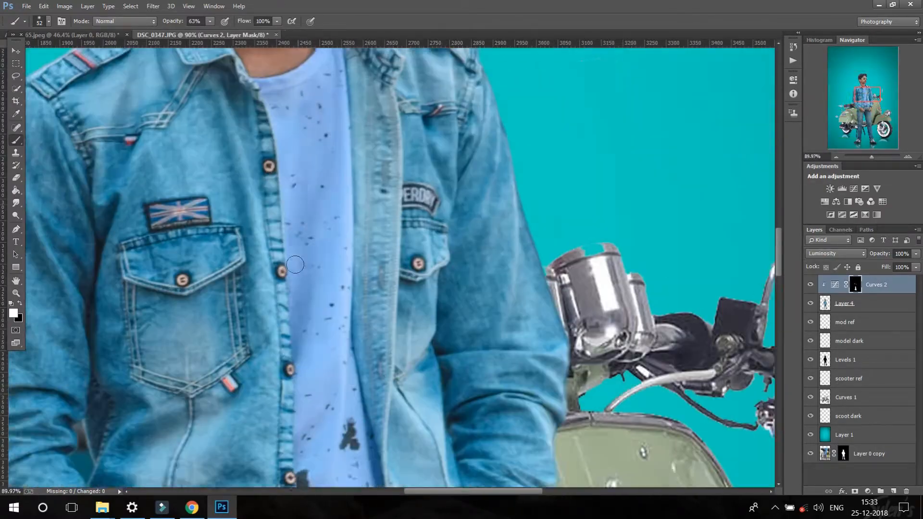
- Add another Curves adjustment above Curves 2 and invert its mask to black
key(ctrl+0)
click(876, 285)
click(854, 189)
key(ctrl+i)
- Paint white at 26% brush opacity on the Curves 3 mask over the jacket and shirt
scroll(401, 271, up, 5)
scroll(318, 215, up, 6)
scroll(408, 374, down, 4)
scroll(610, 336, up, 4)
scroll(481, 289, down, 2)
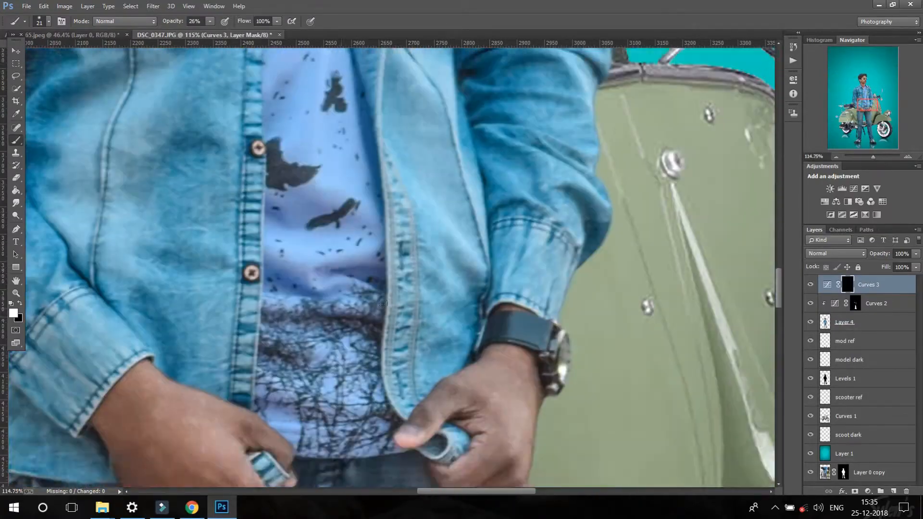
scroll(288, 375, down, 7)
scroll(262, 359, up, 8)
scroll(336, 240, down, 4)
- Touch up the shading beside the watch and jacket cuff on the Curves 2 mask at 26% brush opacity
click(855, 303)
scroll(552, 331, up, 3)
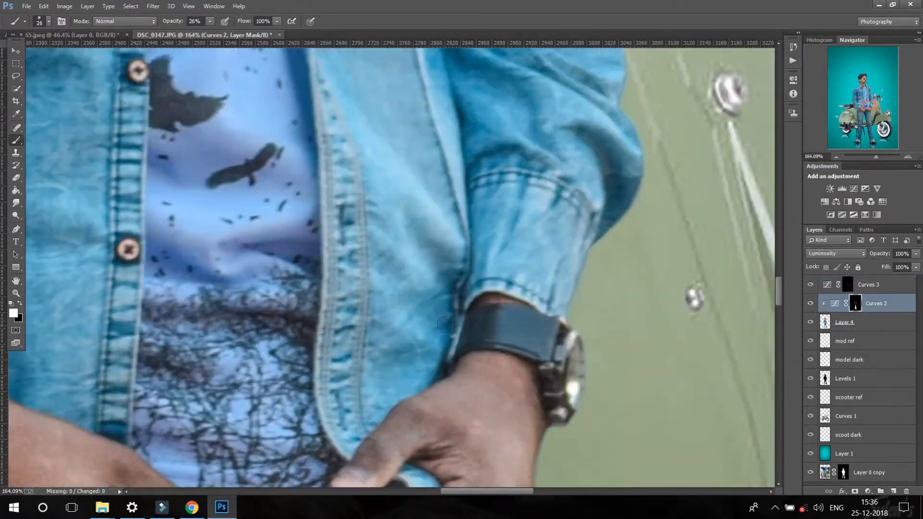
scroll(409, 288, down, 8)
- Paint the lighter creases of the jeans on the Curves 3 mask with the brush opacity at 55%
click(848, 284)
scroll(405, 346, up, 8)
scroll(294, 314, down, 3)
scroll(402, 289, up, 4)
scroll(402, 288, down, 3)
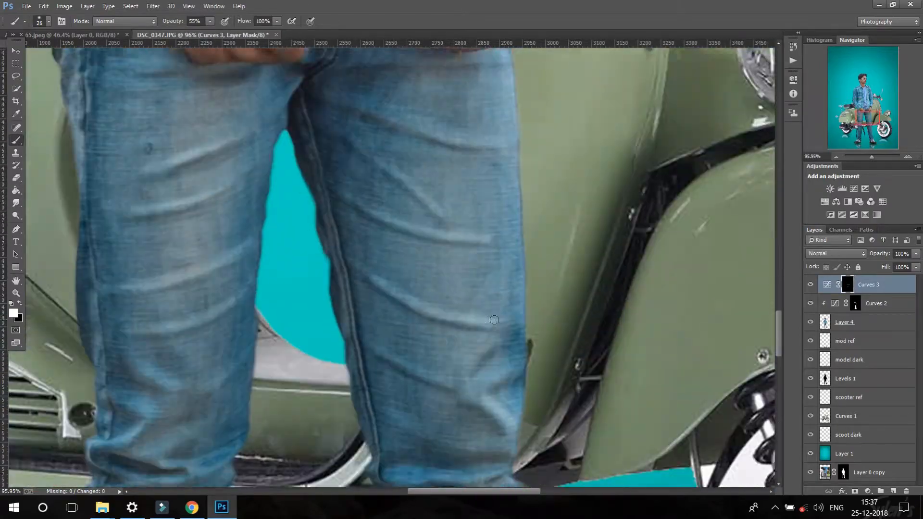
scroll(433, 289, down, 3)
scroll(409, 336, up, 3)
scroll(384, 312, down, 3)
scroll(379, 383, up, 7)
scroll(385, 336, down, 7)
- Touch up the shading of the jeans hems and shoes on the Curves 2 mask at 55% brush opacity
click(855, 303)
scroll(673, 365, up, 4)
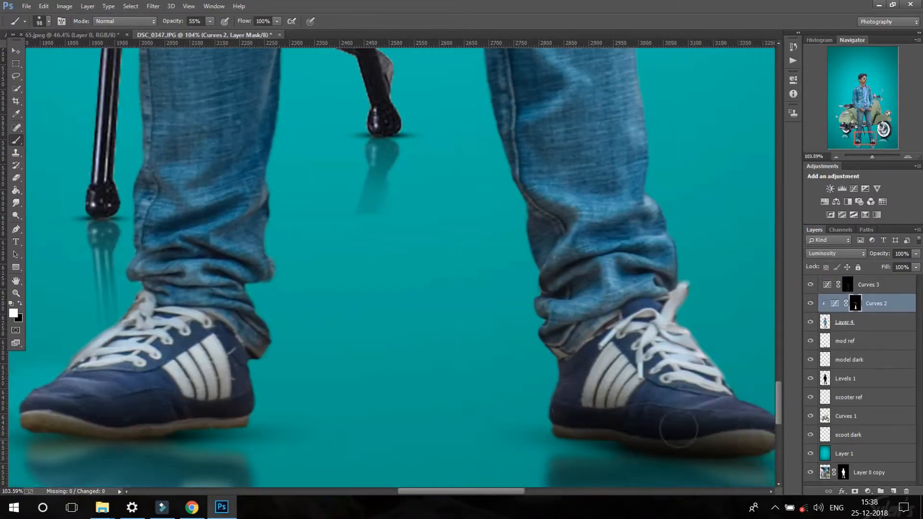
- Smooth the skin of the face and neck on Layer 4 with the Smudge tool at 17% strength
click(845, 322)
scroll(337, 168, up, 7)
click(16, 190)
scroll(310, 137, up, 4)
click(16, 203)
drag(399, 351, 336, 366)
scroll(384, 313, down, 3)
drag(231, 351, 269, 380)
scroll(337, 312, down, 2)
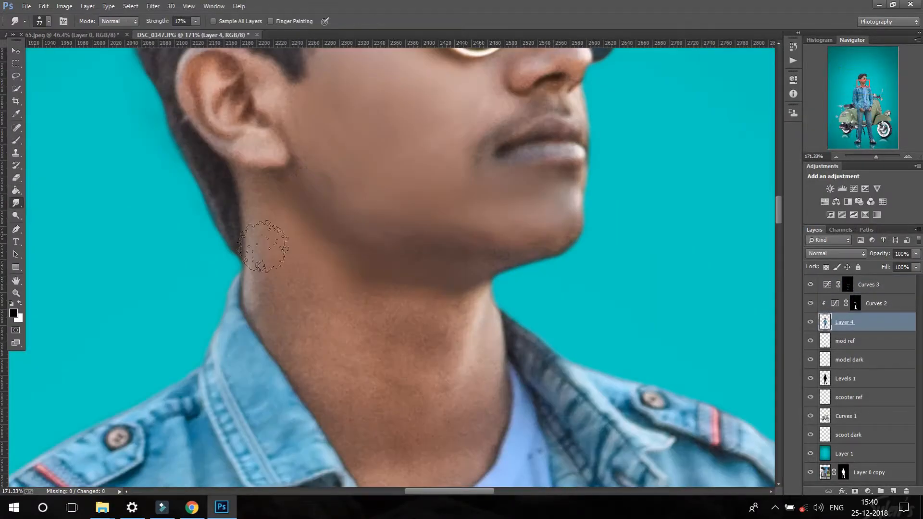
- Smudge the skin around the ear and on both hands on Layer 4, using 16% strength for the hands
scroll(288, 240, up, 2)
drag(181, 103, 193, 139)
scroll(409, 217, up, 3)
scroll(433, 225, down, 7)
scroll(381, 346, up, 5)
drag(630, 246, 641, 226)
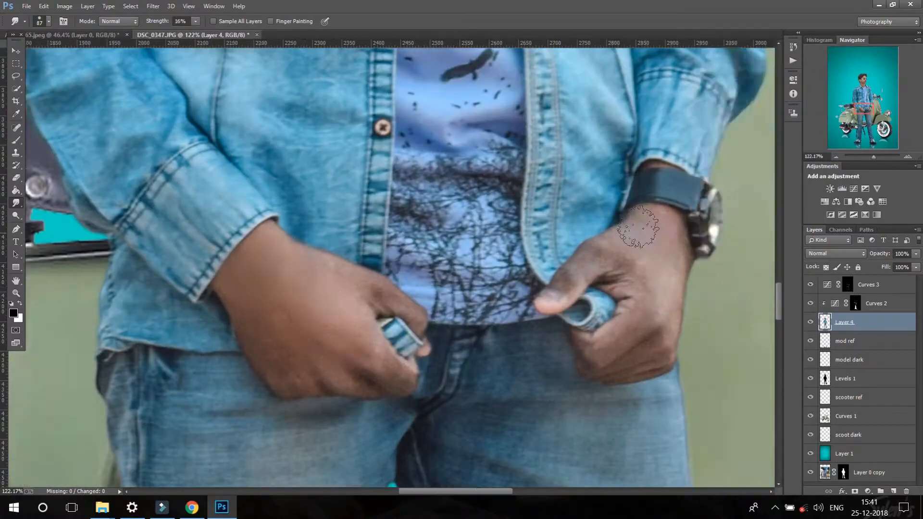
click(15, 216)
scroll(336, 308, up, 3)
scroll(423, 311, down, 7)
key(ctrl+a)
key(ctrl+d)
- Paint white at 27% brush opacity over the face on the Curves 3 mask
click(847, 285)
click(16, 140)
scroll(414, 158, up, 7)
drag(367, 269, 425, 284)
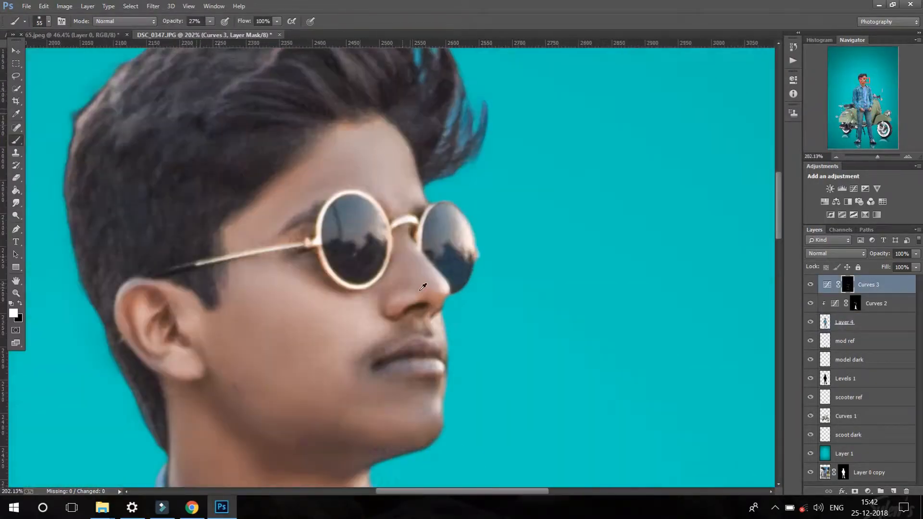
scroll(433, 281, up, 1)
scroll(436, 281, down, 4)
- Refine the nose and cheek area on the Curves 3 mask with black at 50% brush opacity
click(855, 303)
click(847, 284)
key(x)
scroll(362, 346, up, 4)
scroll(519, 215, up, 2)
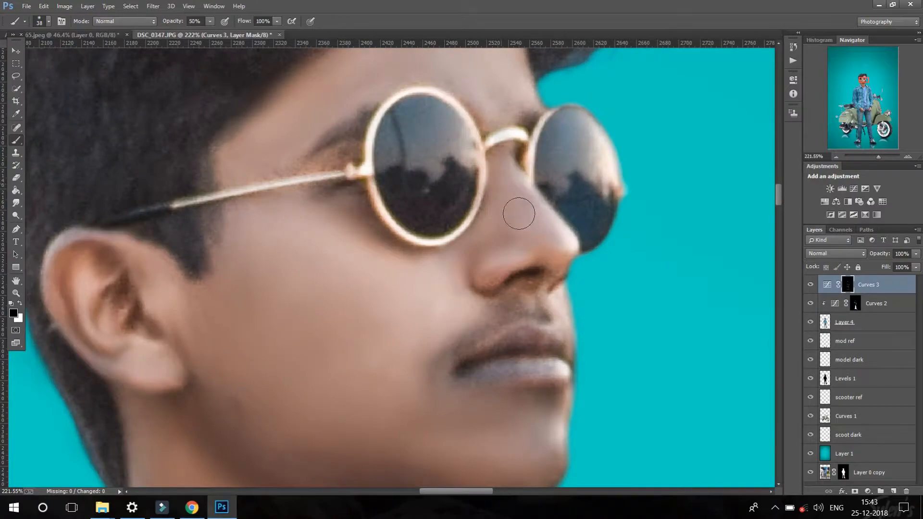
key(x)
- Touch up the model's shading on the Curves 2 and Curves 3 masks in white at 26% brush opacity and 49% flow
scroll(439, 298, down, 10)
scroll(423, 364, up, 2)
scroll(428, 358, up, 8)
click(855, 303)
scroll(384, 289, down, 5)
scroll(337, 311, up, 5)
drag(346, 262, 385, 336)
click(848, 285)
scroll(366, 289, up, 2)
drag(383, 187, 350, 303)
scroll(387, 315, down, 10)
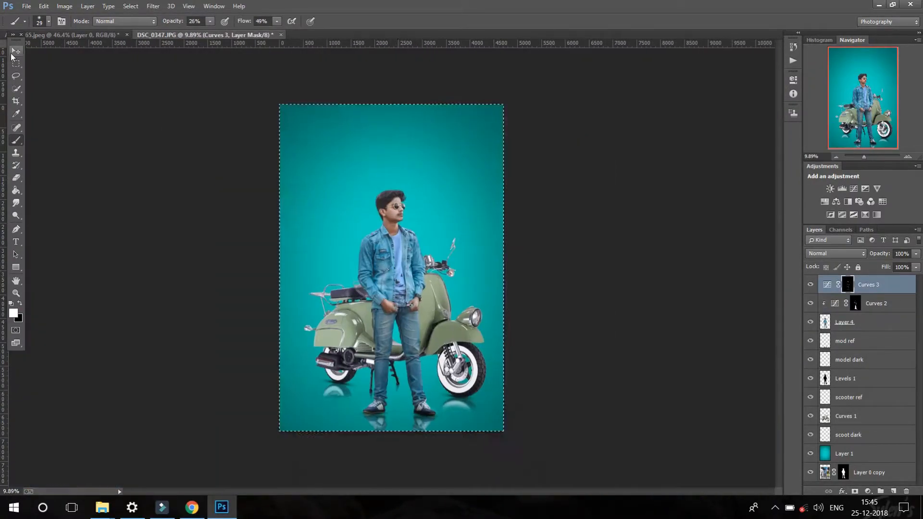
- Touch up the model on Layer 4 with the Smudge tool and return to brushing on the Curves 3 mask
scroll(392, 202, up, 9)
click(855, 303)
click(844, 322)
click(16, 203)
scroll(454, 381, up, 2)
click(847, 285)
click(16, 140)
- Merge Layer 4 and its Curves 2 and Curves 3 adjustments into a single layer
scroll(392, 241, down, 10)
shift+click(844, 322)
key(ctrl+e)
- Apply the Camera Raw Filter to the merged model layer with Shadows +36 and Oranges luminance +10
click(153, 6)
click(187, 75)
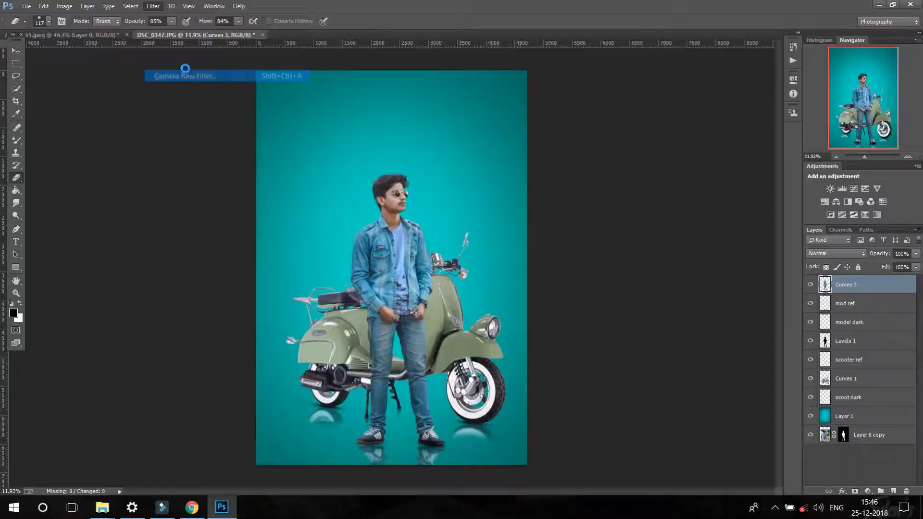
drag(851, 228, 894, 228)
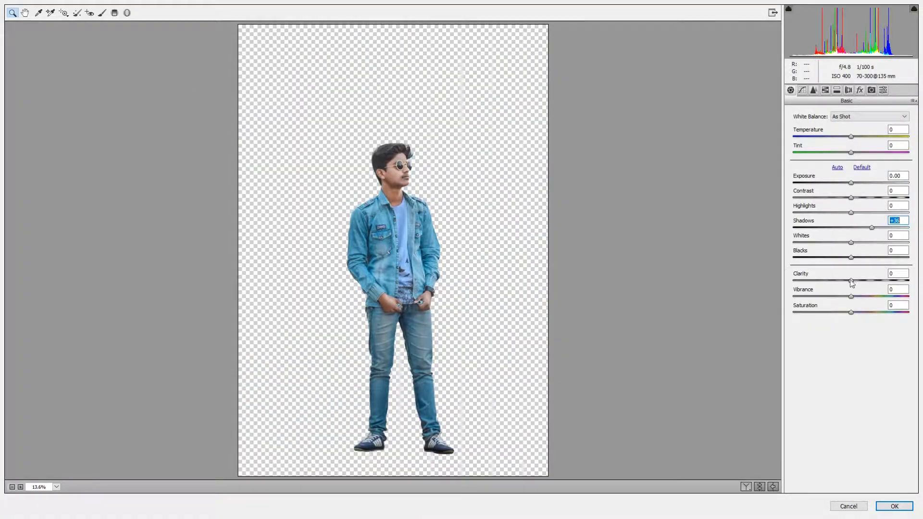
click(824, 90)
click(847, 128)
drag(851, 175, 856, 176)
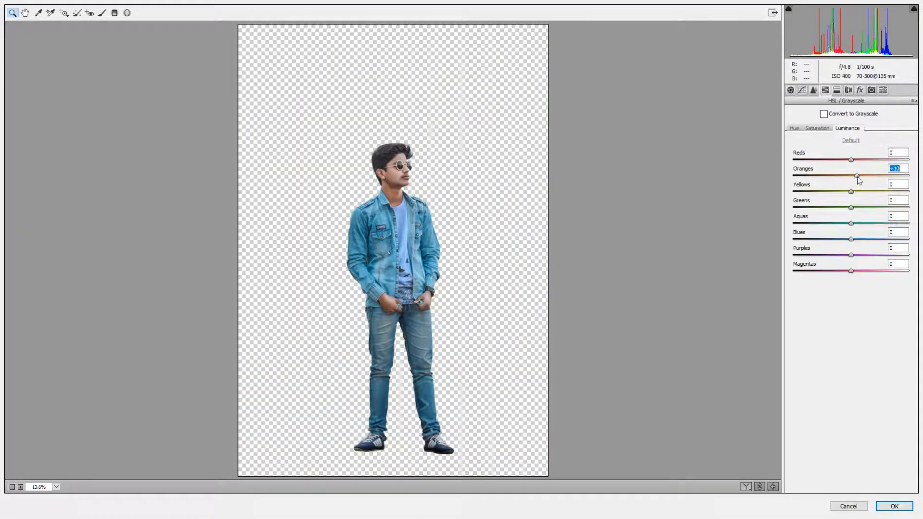
click(898, 504)
scroll(528, 307, down, 1)
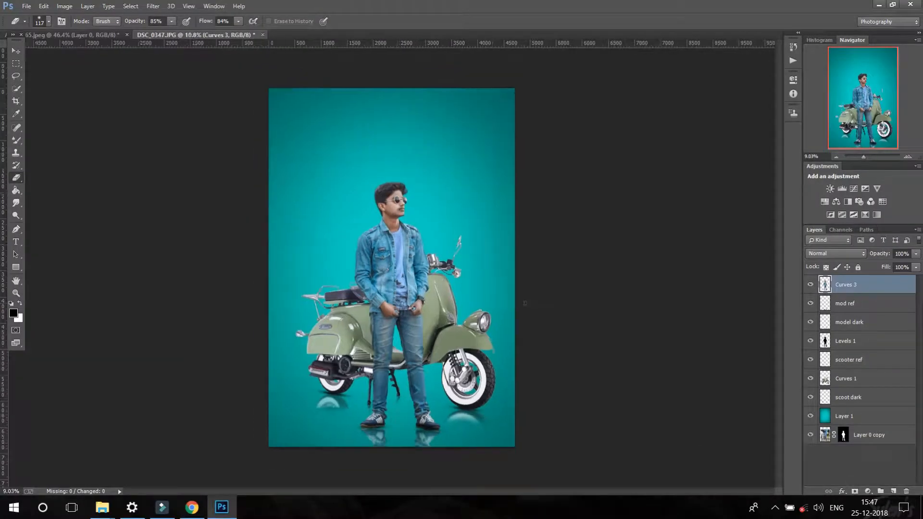
scroll(425, 210, up, 9)
scroll(425, 210, up, 6)
scroll(419, 230, down, 5)
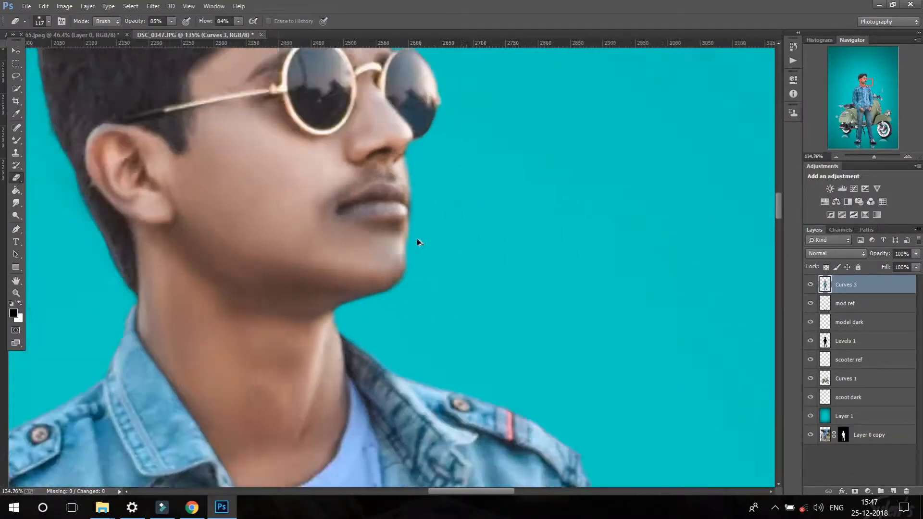
scroll(416, 263, up, 3)
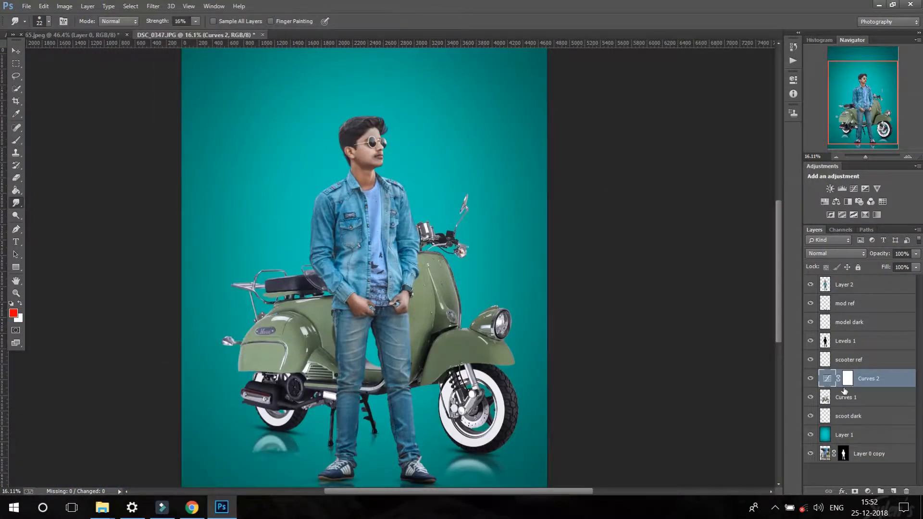
- Open the scooter layer in the Camera Raw Filter, set Highlights -65, Whites -60 and Shadows +81, and raise Clarity
click(152, 6)
click(181, 75)
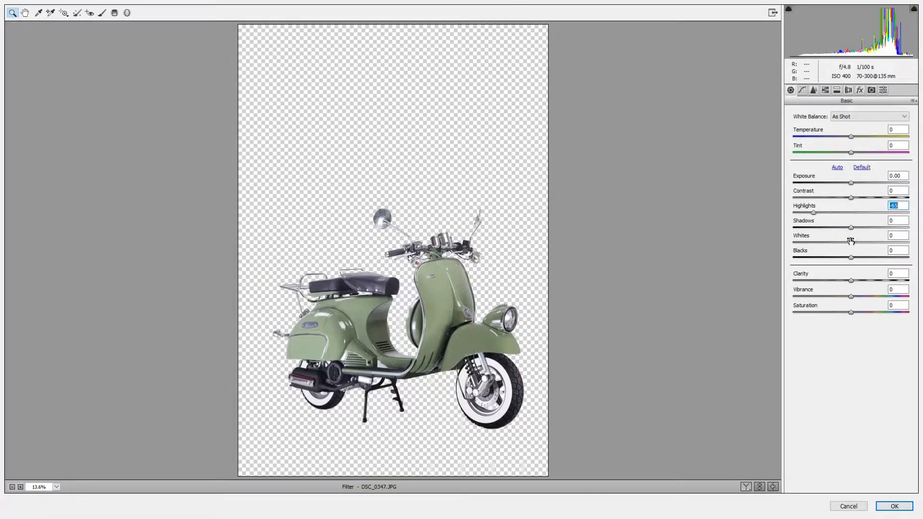
drag(851, 242, 816, 242)
drag(851, 228, 898, 227)
drag(850, 280, 876, 280)
- Set the Greens saturation of the scooter to -100 in the HSL adjustments
click(826, 91)
drag(851, 208, 794, 210)
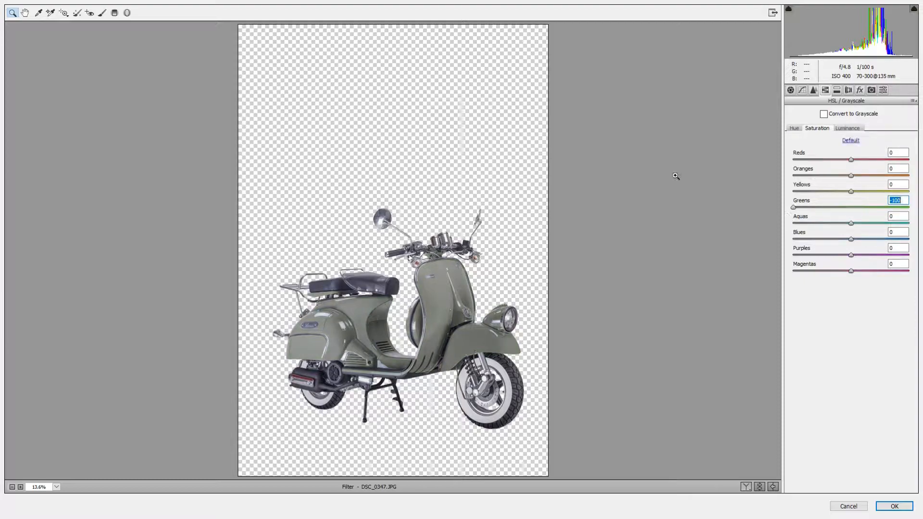
click(772, 13)
drag(810, 17, 465, 26)
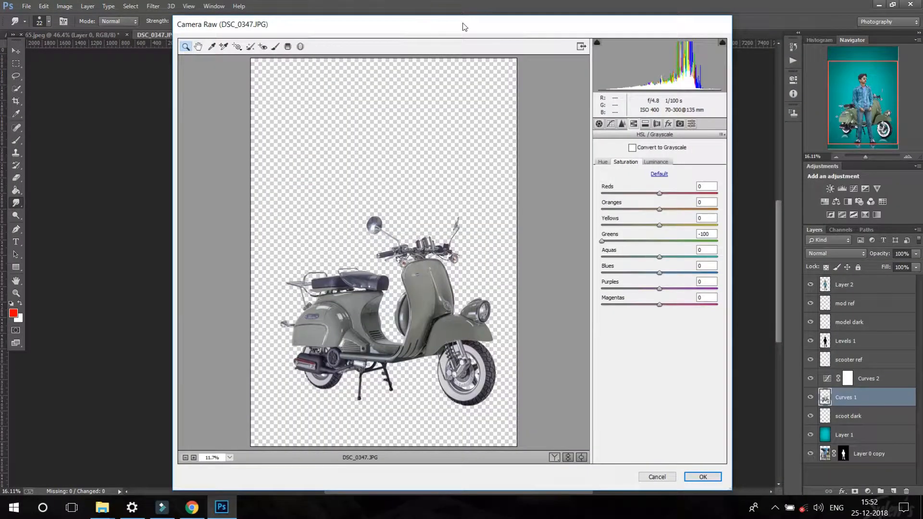
click(580, 48)
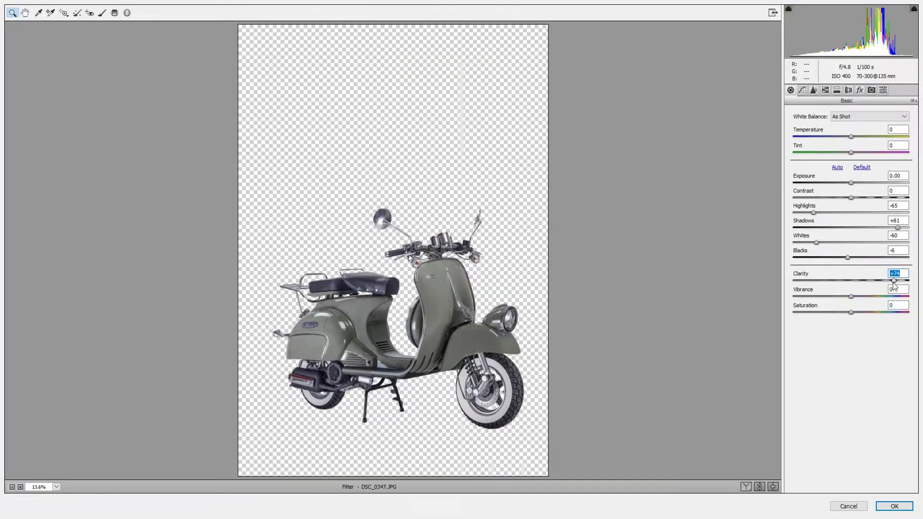
- Lower the scooter's Clarity and adjust its Greens in HSL to recolour the green body golden yellow
drag(893, 284, 865, 282)
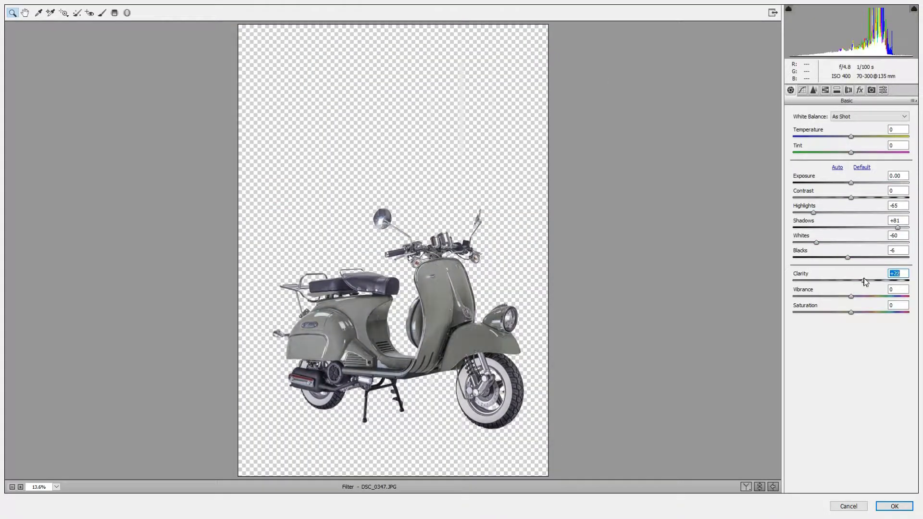
click(825, 90)
click(852, 208)
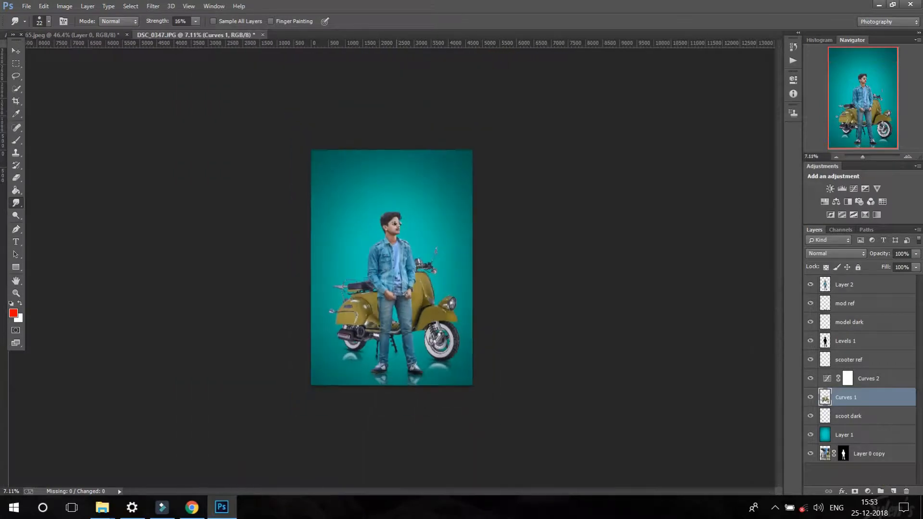
- Add a Brightness/Contrast adjustment masked to the scooter with Brightness 39, and delete the Curves 2 layer above it
key(ctrl+0)
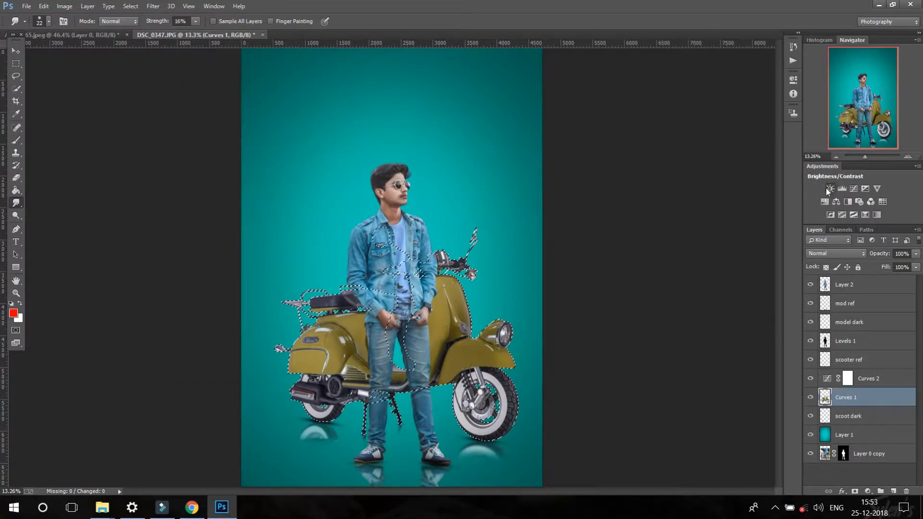
click(826, 188)
drag(719, 127, 733, 128)
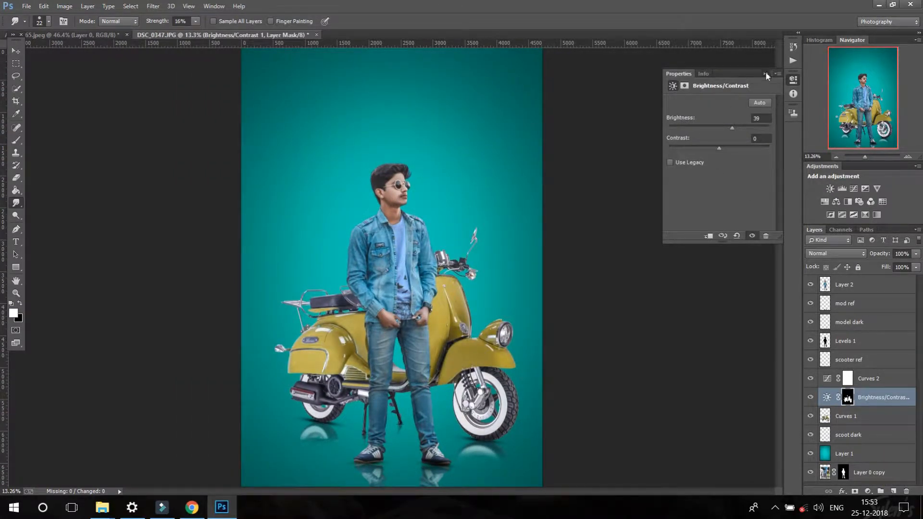
click(766, 74)
click(866, 378)
key(Delete)
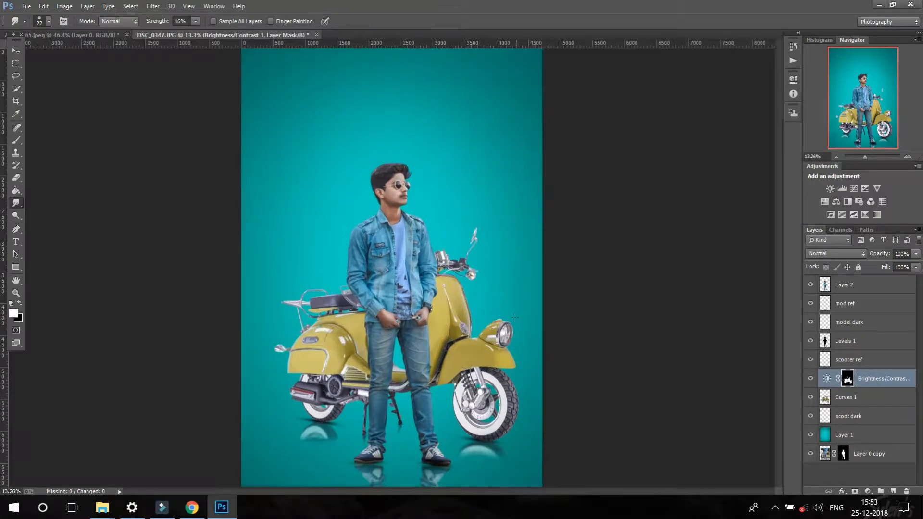
- Compare the scooter with and without Brightness/Contrast, and merge that adjustment with the scooter layer
scroll(399, 346, up, 5)
scroll(399, 346, down, 2)
drag(411, 337, 414, 287)
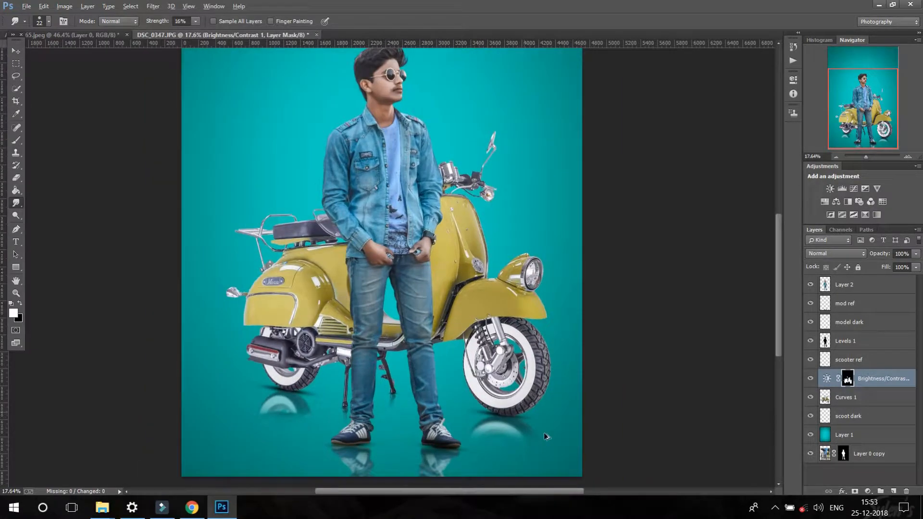
click(813, 379)
click(812, 379)
ctrl+click(870, 398)
right_click(870, 398)
click(659, 349)
- Add a darkening Curves adjustment above the scooter, mapping input 168 to output 110, and invert its mask to black
click(853, 188)
mouse_move(730, 164)
mouse_down()
mouse_move(752, 179)
mouse_move(743, 172)
mouse_up()
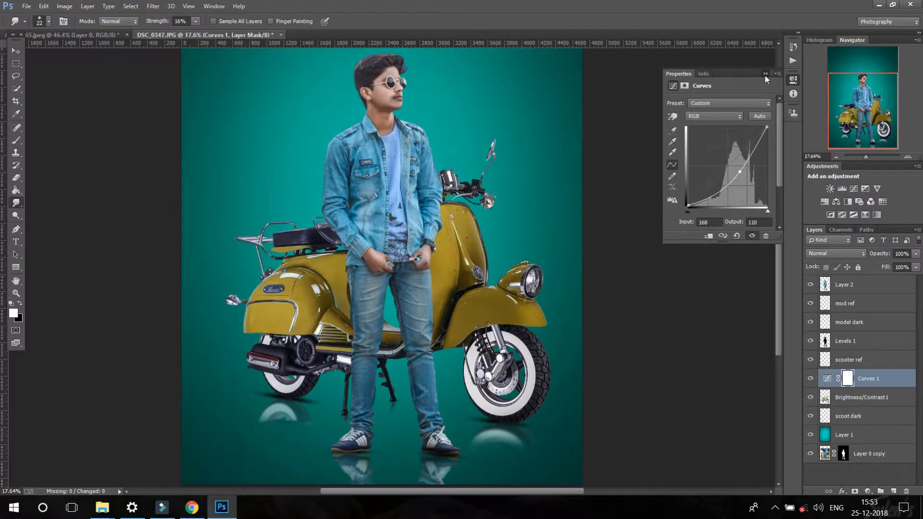
click(765, 74)
key(ctrl+i)
- Clip the Curves 1 adjustment to the scooter layer and get the Brush ready for its mask
scroll(557, 356, up, 3)
scroll(557, 356, down, 2)
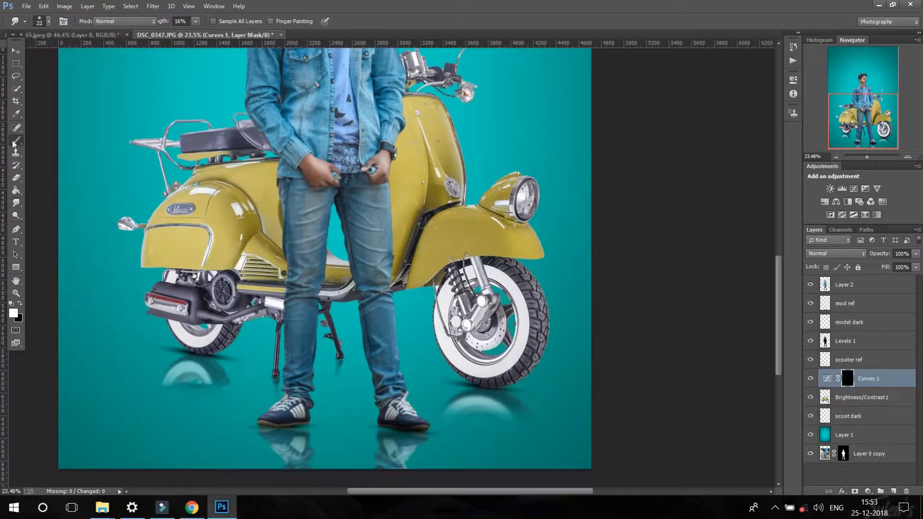
click(16, 141)
scroll(486, 332, up, 2)
right_click(870, 378)
click(679, 212)
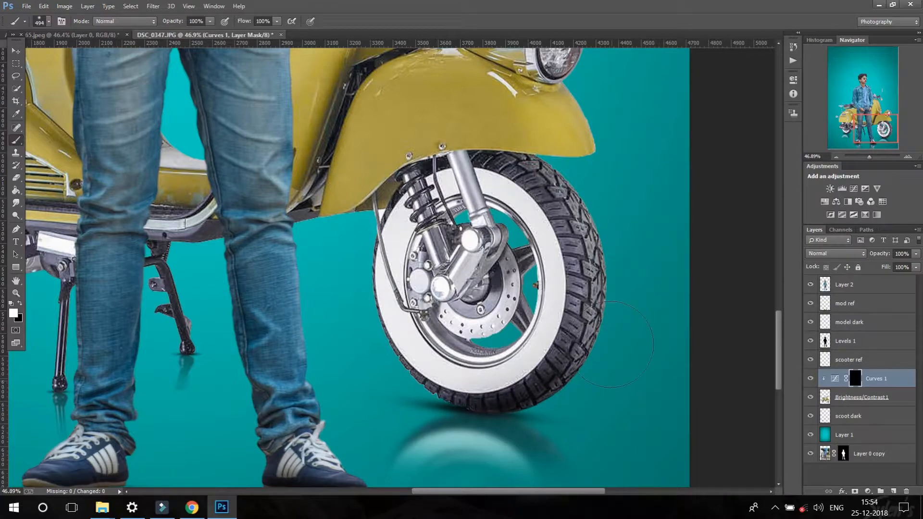
- Paint white at 100% opacity on the Curves 1 mask to darken the outer lower edges of both scooter wheels
drag(399, 416, 607, 232)
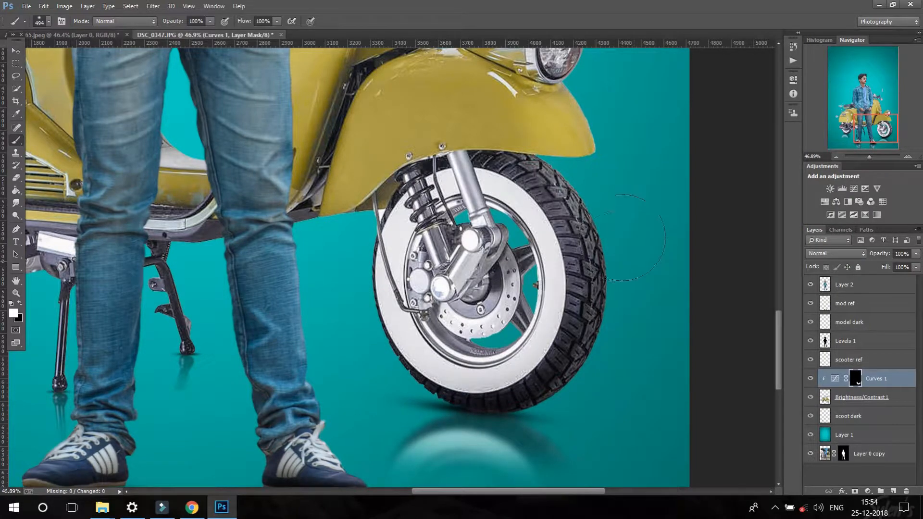
scroll(496, 313, down, 4)
scroll(369, 383, up, 4)
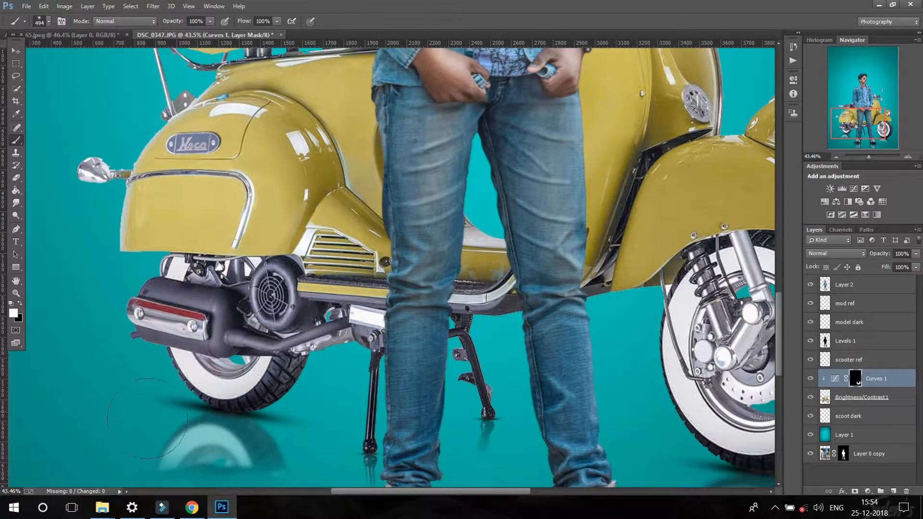
drag(313, 398, 312, 380)
scroll(310, 385, down, 1)
- Reduce the brush size to 83 px and set the Curves 1 blend mode to Luminosity
drag(228, 244, 209, 244)
scroll(245, 163, up, 4)
drag(313, 157, 291, 157)
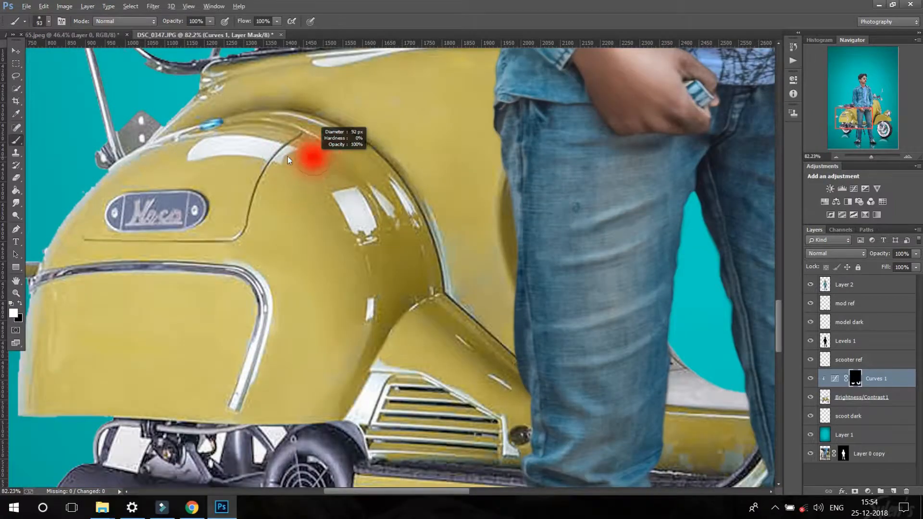
click(837, 253)
click(830, 305)
scroll(339, 176, down, 2)
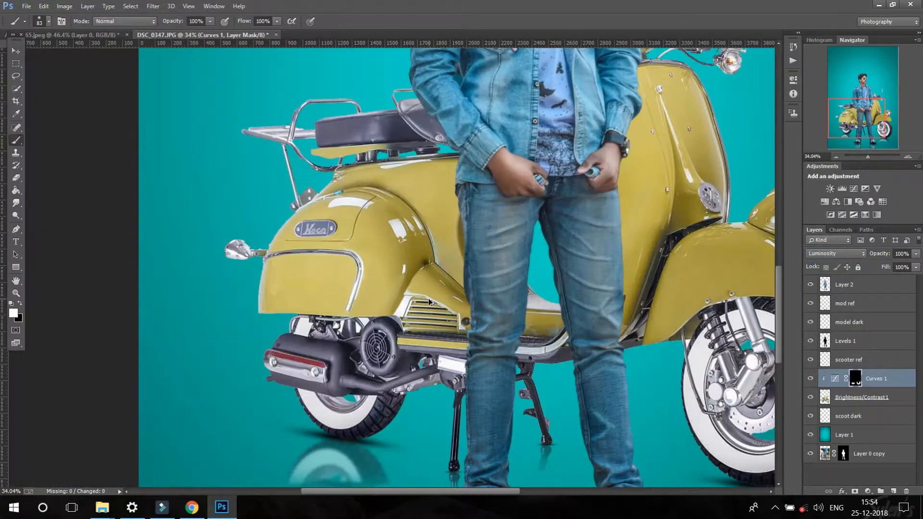
- Darken the curved edges of the scooter's rear body on the Curves 1 mask at 24% brush opacity
scroll(339, 176, up, 3)
drag(332, 166, 455, 217)
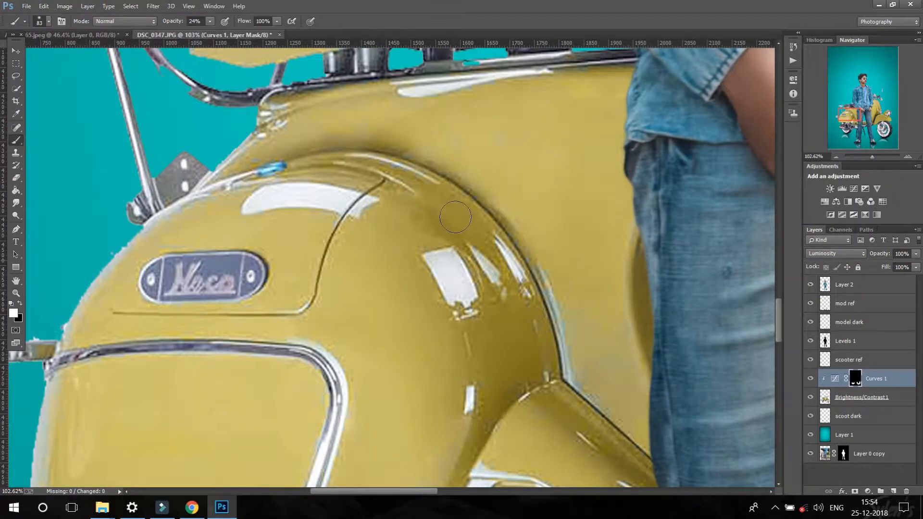
drag(500, 290, 519, 368)
scroll(538, 413, down, 5)
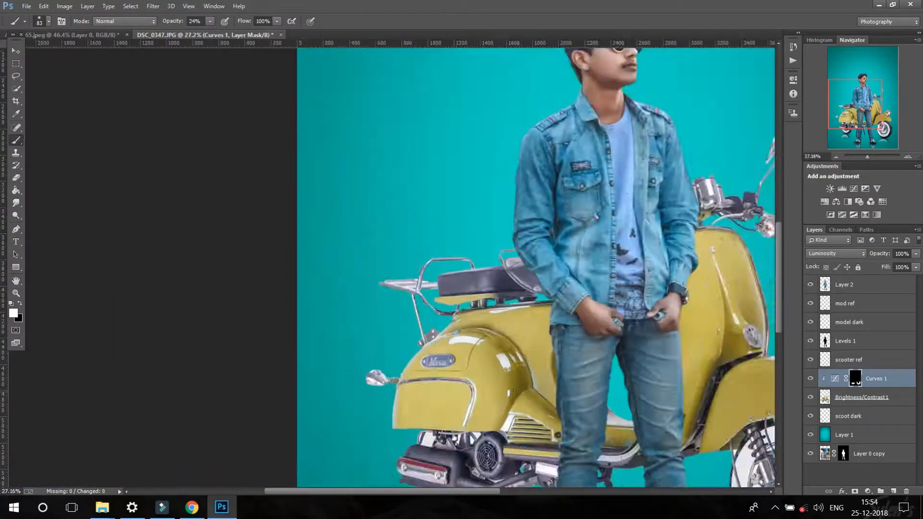
scroll(548, 452, up, 5)
drag(558, 316, 599, 356)
- Shade the front shield around the badge on the Curves 1 mask with a 48 px brush at 24% opacity
scroll(597, 346, down, 5)
scroll(680, 291, up, 3)
scroll(681, 289, up, 3)
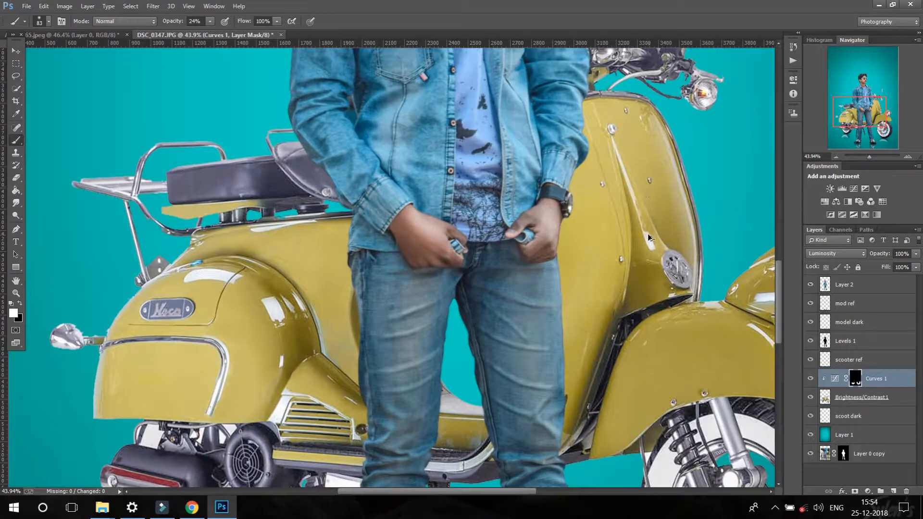
scroll(653, 300, down, 3)
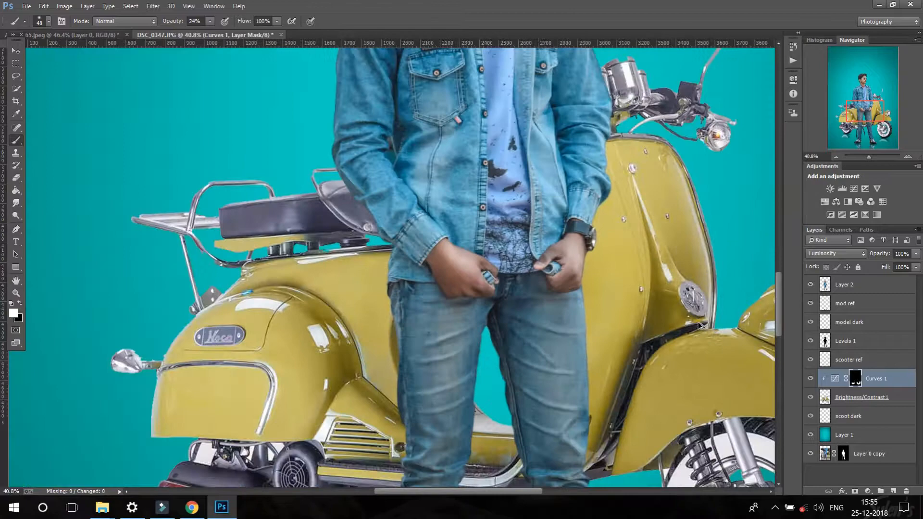
scroll(497, 275, up, 3)
scroll(503, 308, down, 5)
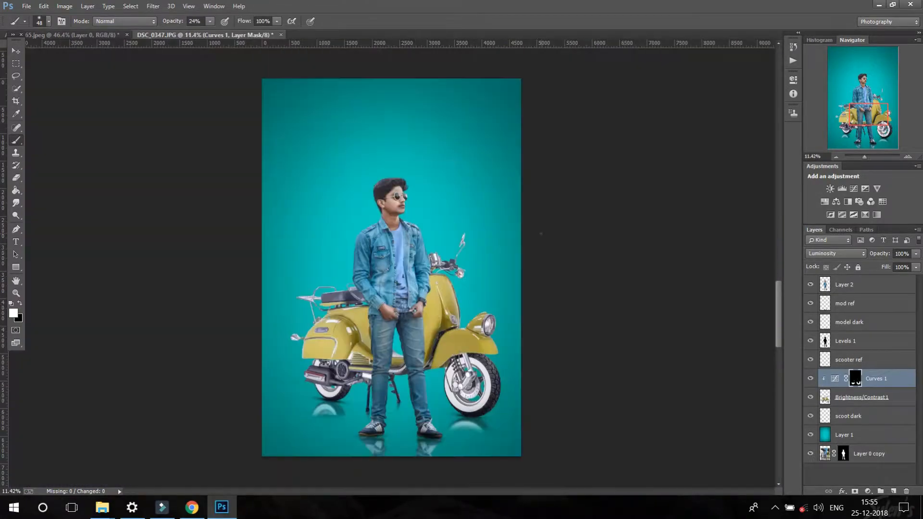
scroll(188, 232, up, 3)
scroll(431, 199, down, 2)
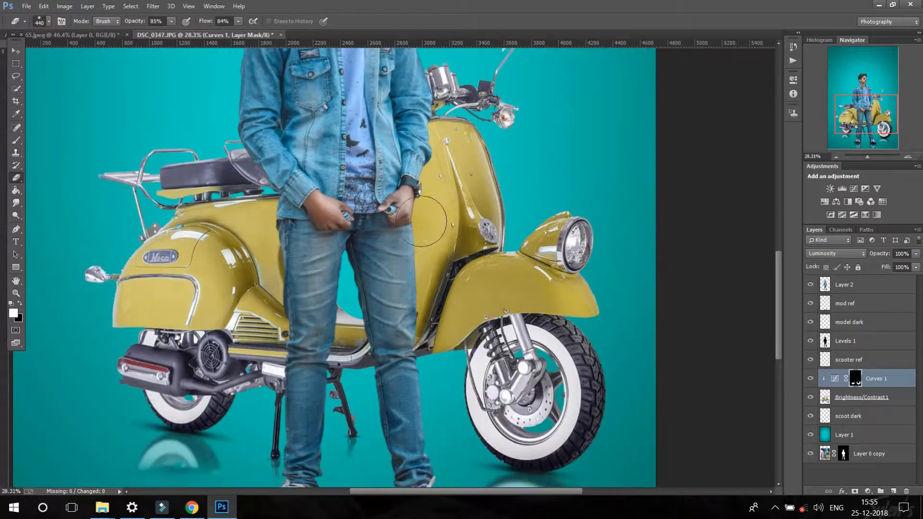
- Darken the scooter's floorboard underside and centre stand on the Curves 1 mask with the white brush at 59% opacity
key(b)
scroll(244, 326, up, 4)
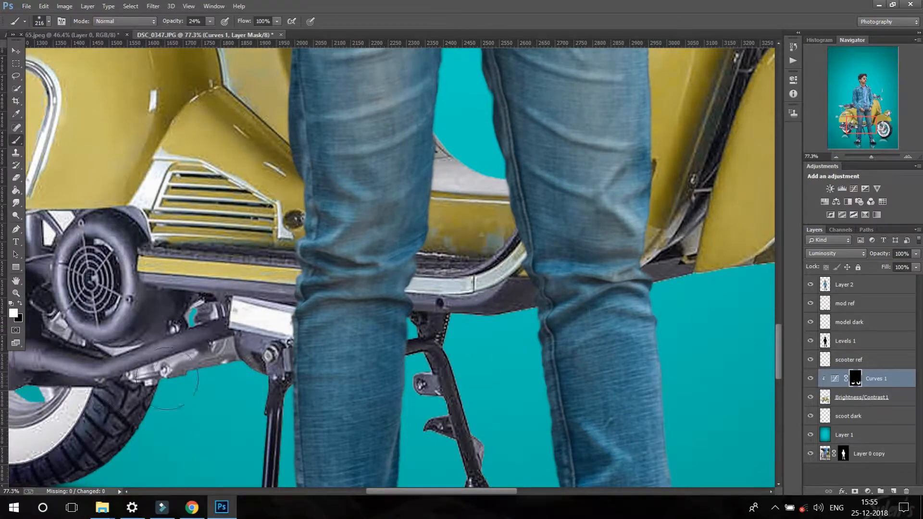
scroll(185, 390, down, 5)
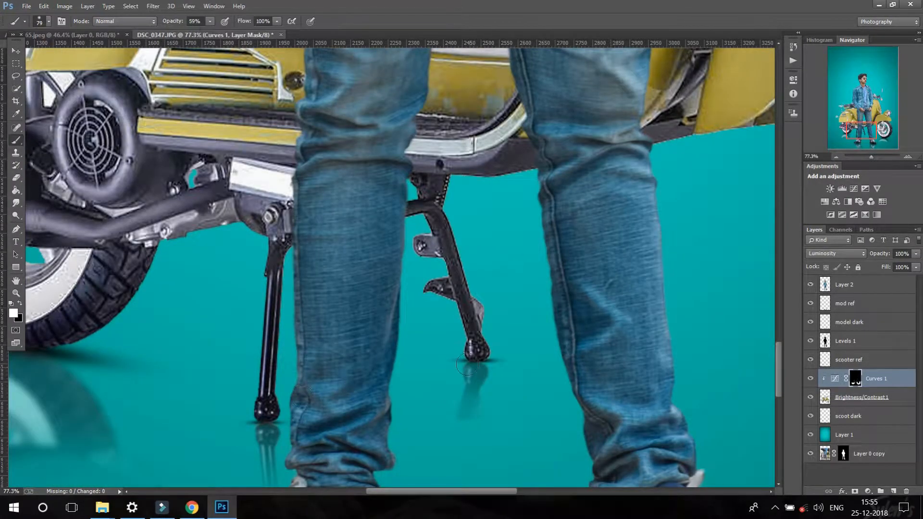
scroll(476, 364, down, 4)
scroll(461, 272, up, 4)
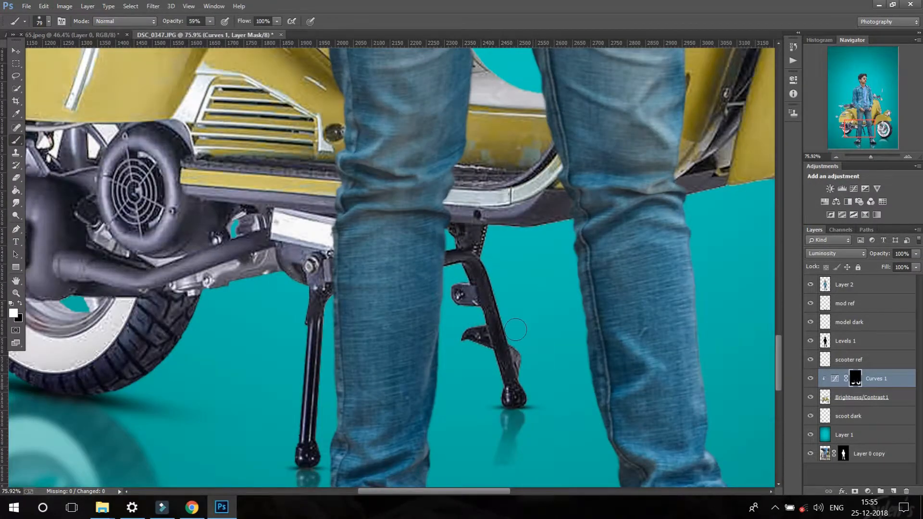
scroll(505, 343, down, 5)
scroll(435, 346, up, 3)
drag(447, 335, 465, 341)
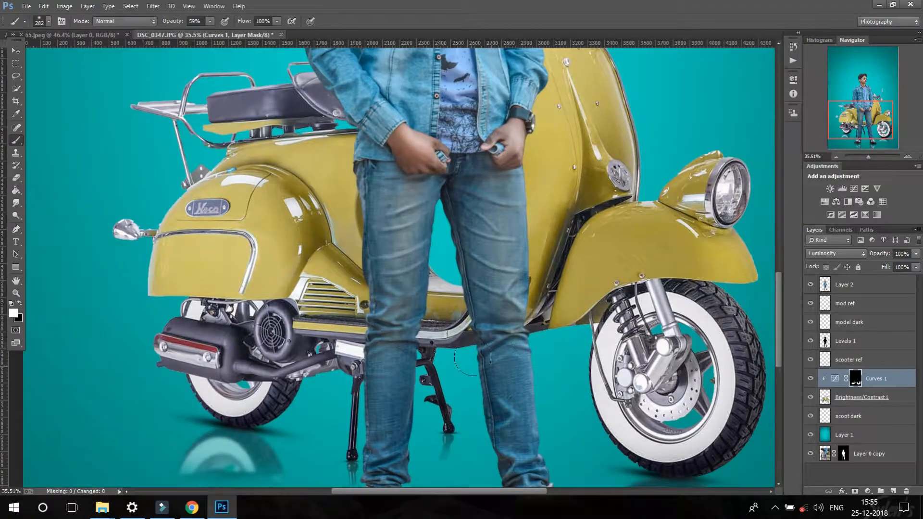
scroll(465, 367, up, 1)
scroll(615, 322, down, 3)
scroll(375, 266, up, 1)
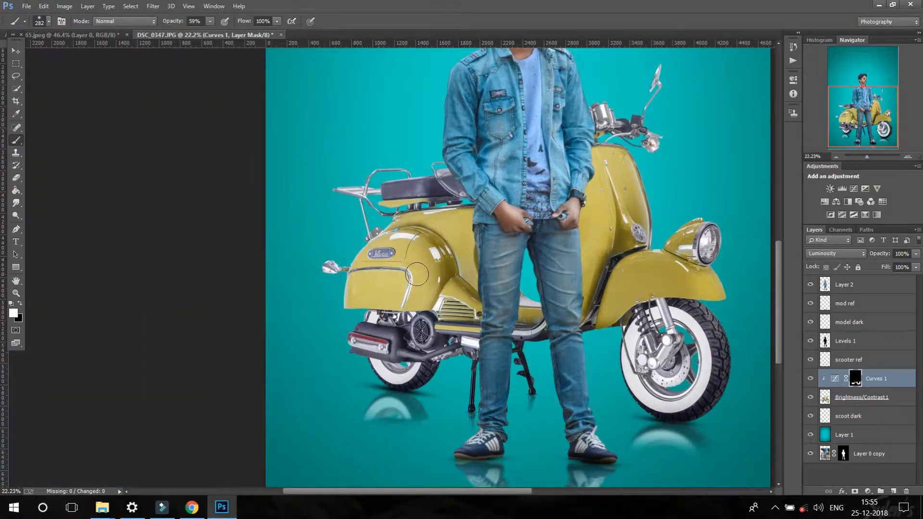
- Shade the rear body's curves, chrome trim and edge below the seat on the Curves 1 mask at 37% brush opacity
scroll(408, 235, up, 4)
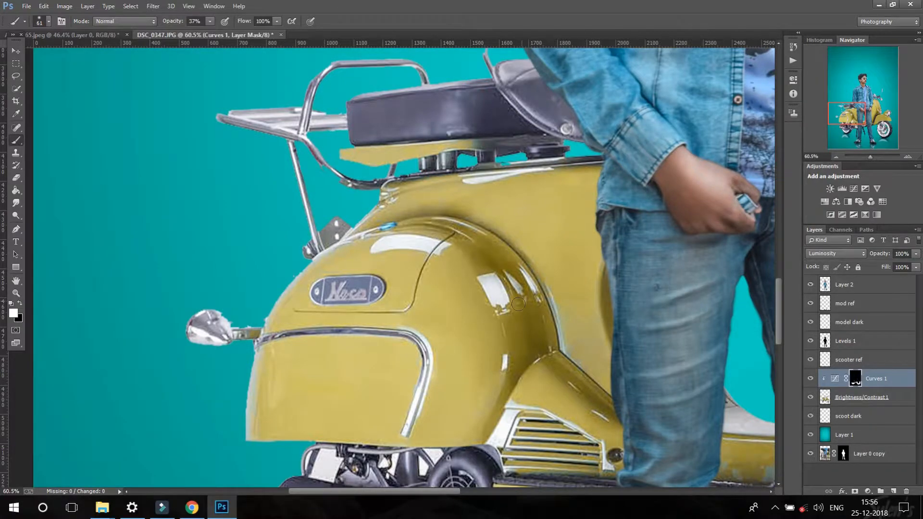
scroll(271, 331, up, 3)
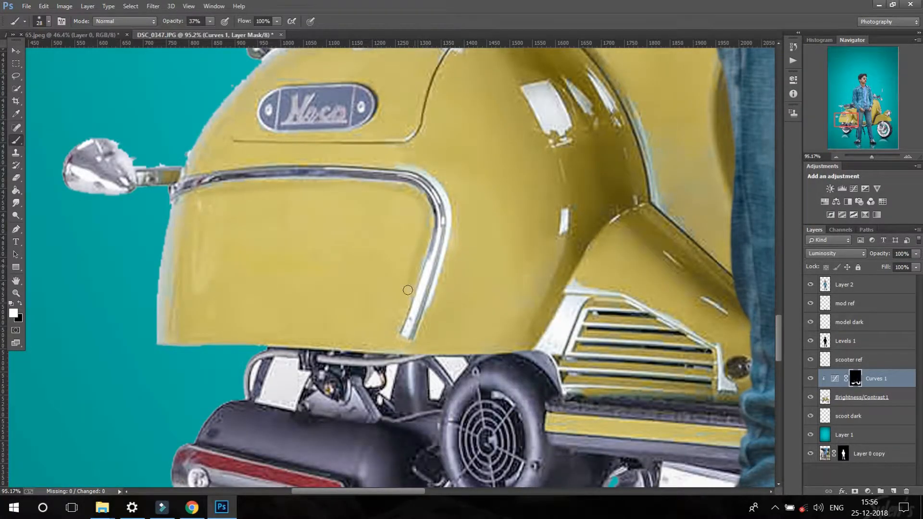
scroll(415, 261, down, 4)
scroll(328, 264, up, 5)
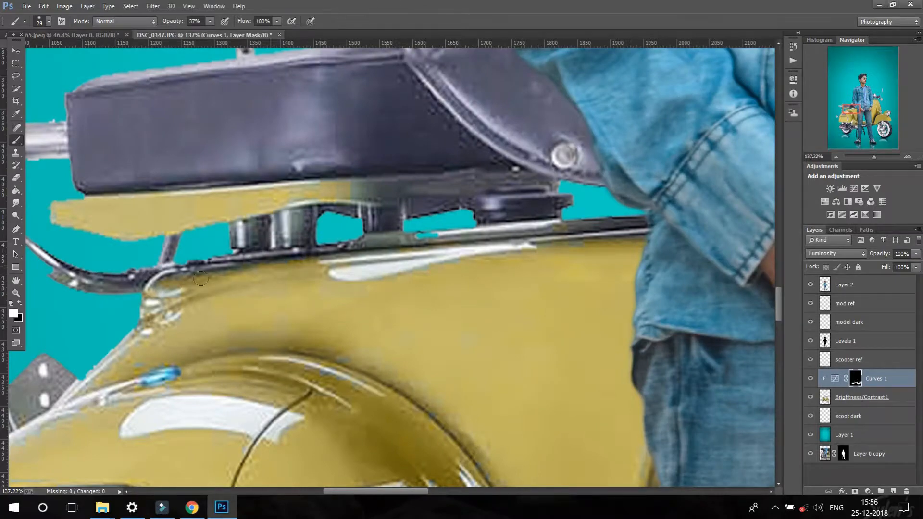
scroll(201, 278, down, 2)
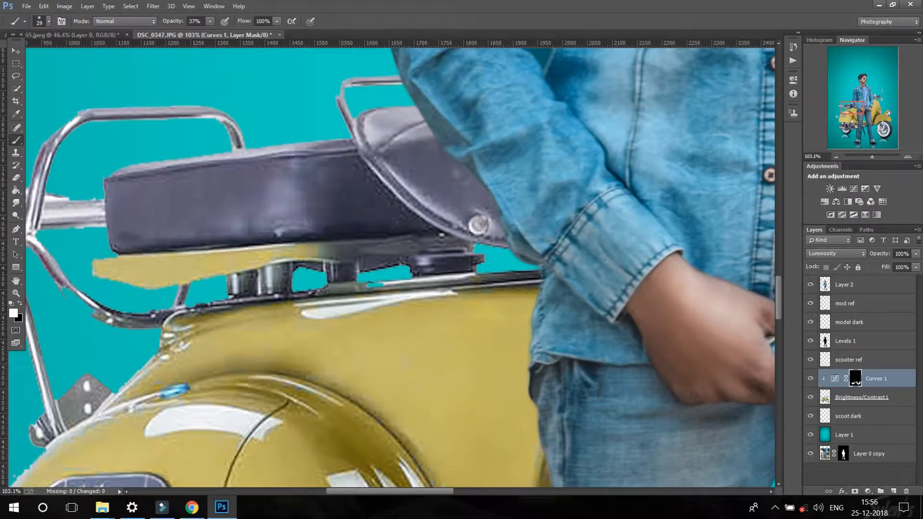
scroll(353, 225, down, 3)
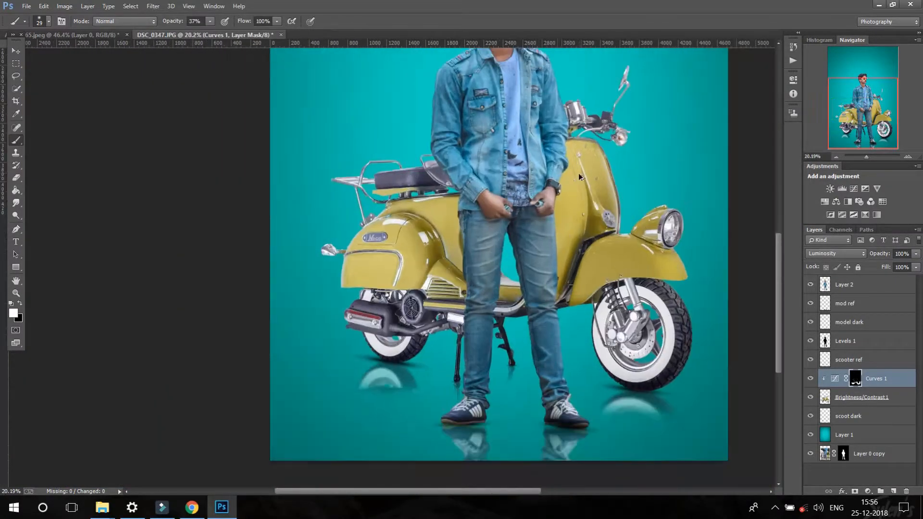
- Shade the front shield, its central ridge and the fender below the headlight on the Curves 1 mask at 37% opacity
scroll(526, 273, up, 3)
scroll(526, 273, down, 2)
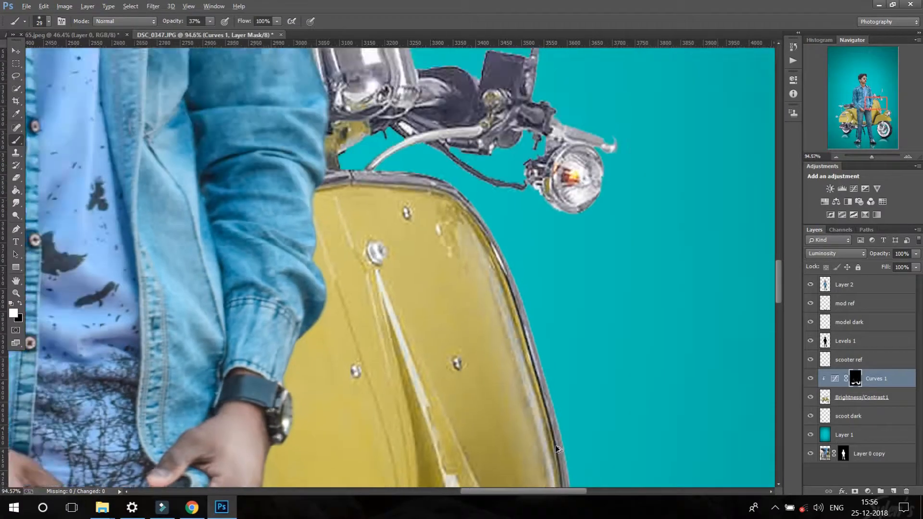
scroll(592, 462, up, 1)
scroll(434, 447, down, 2)
scroll(480, 385, up, 2)
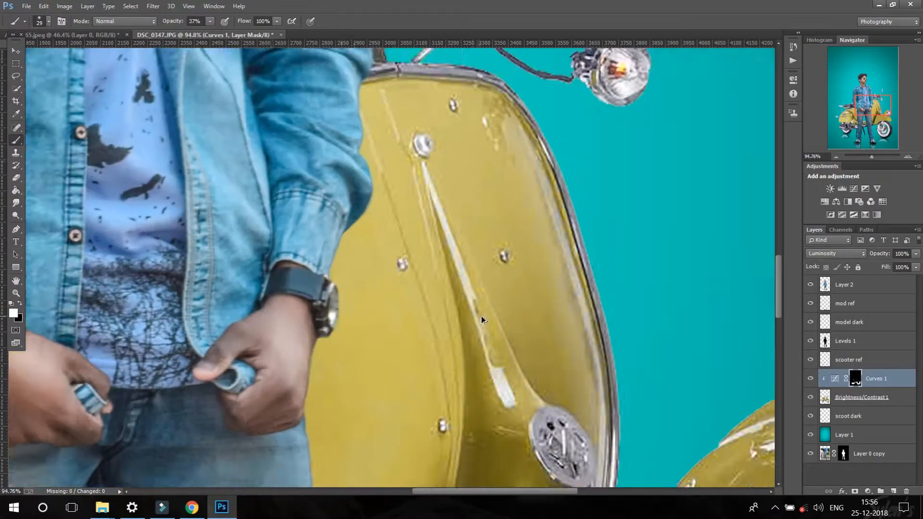
scroll(529, 384, down, 2)
scroll(644, 387, up, 2)
scroll(659, 386, down, 1)
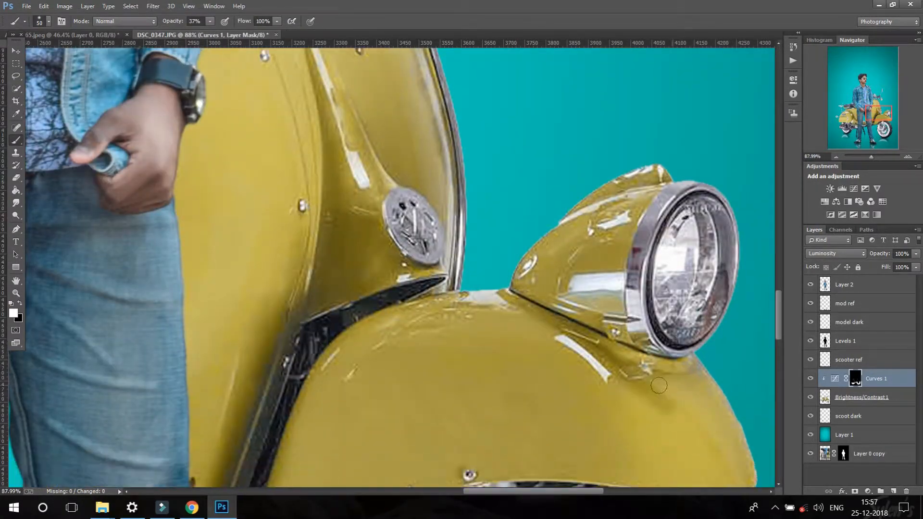
- Darken the front wheel's rim and tyre on the Curves 1 mask with a 50 px brush at 57% opacity
scroll(598, 331, down, 10)
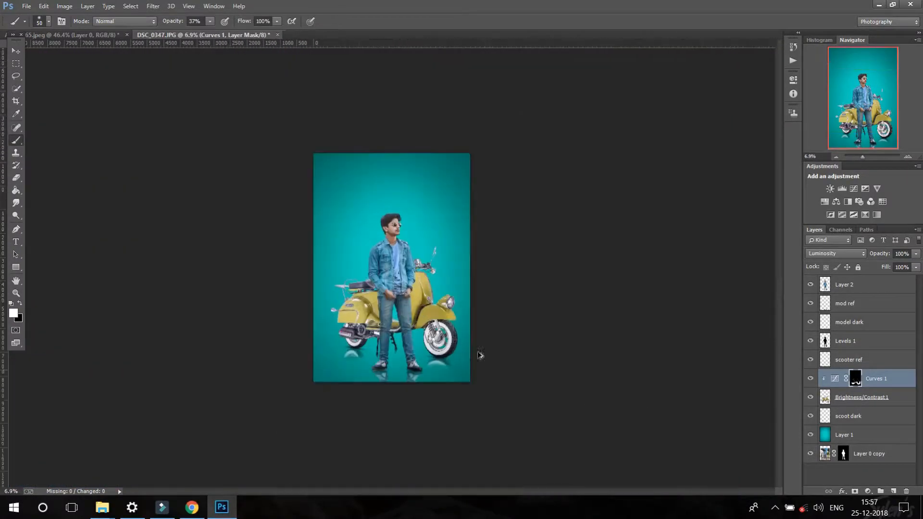
scroll(479, 354, up, 1)
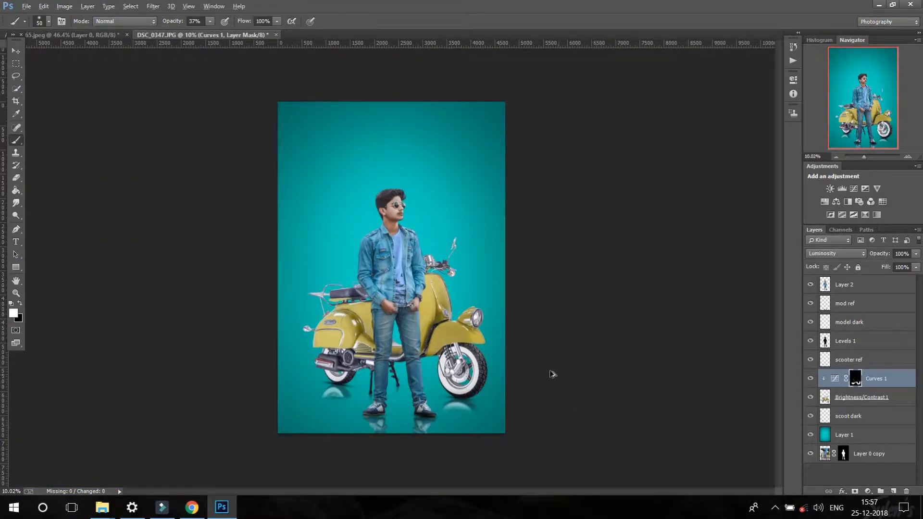
scroll(453, 384, up, 10)
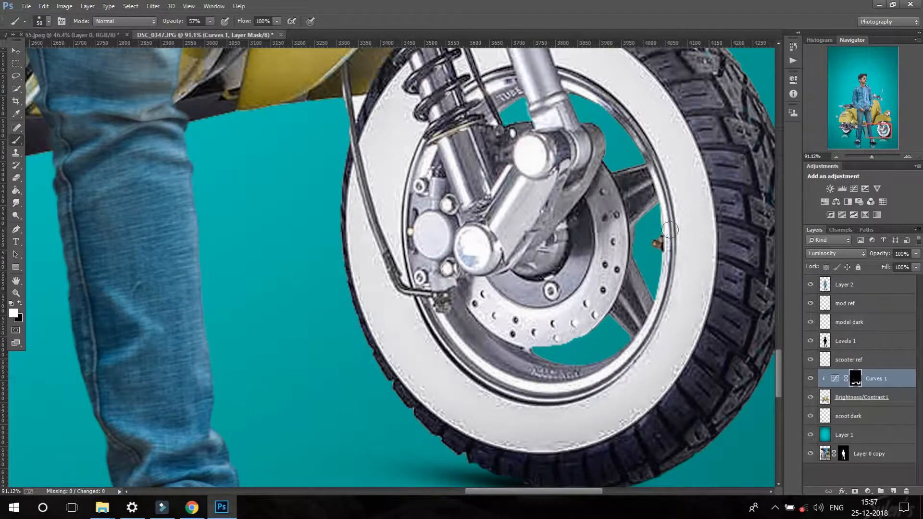
scroll(670, 264, down, 1)
scroll(693, 299, down, 1)
scroll(649, 136, down, 1)
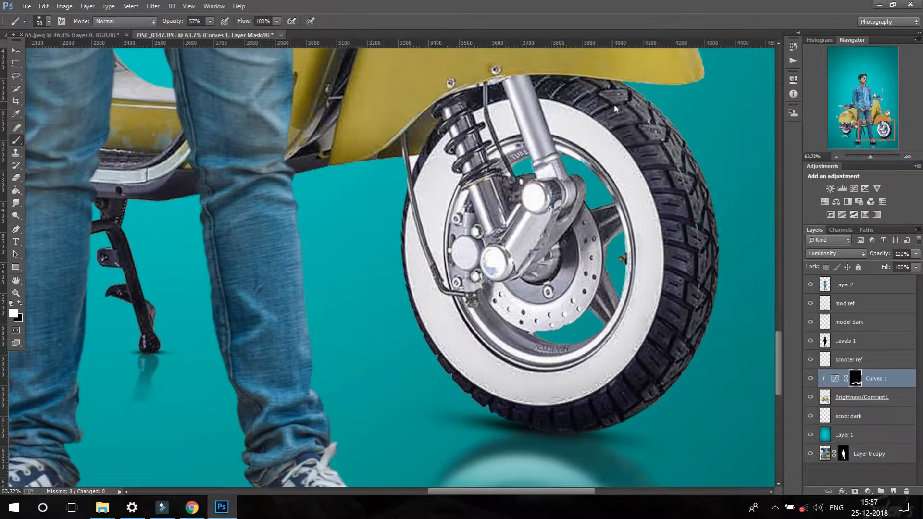
scroll(577, 192, down, 1)
- Darken the rear wheel and the underside of the exhaust silencer on the Curves 1 mask with a 50 px brush at 57% opacity
scroll(481, 206, left, 5)
scroll(464, 213, up, 2)
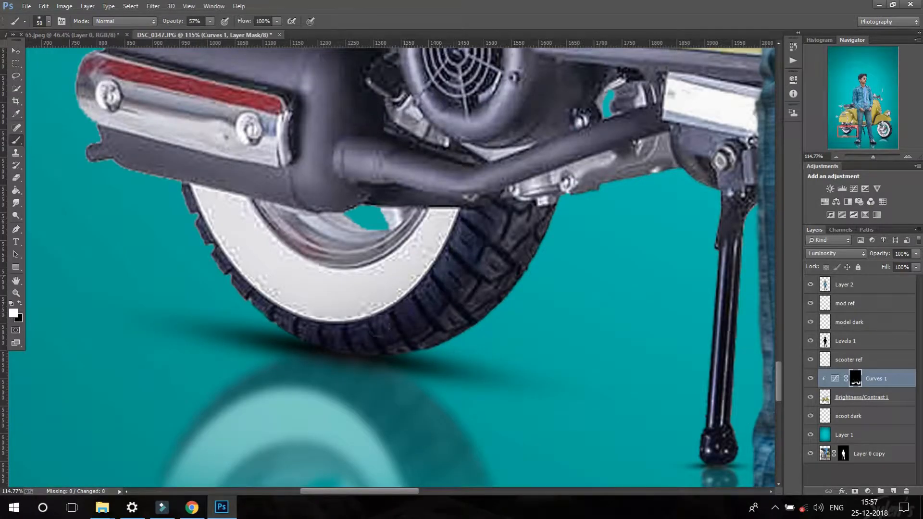
scroll(350, 332, down, 1)
scroll(216, 144, up, 1)
drag(113, 204, 234, 240)
scroll(193, 144, up, 2)
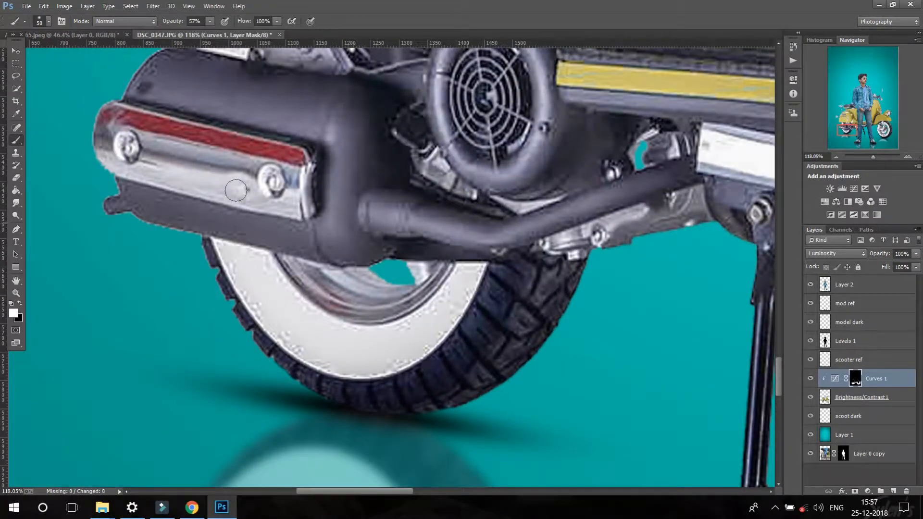
scroll(191, 82, up, 1)
- Lower the brush opacity to 25% and shade the exhaust silencer, exhaust pipe and fan housing on the Curves 1 mask
click(210, 21)
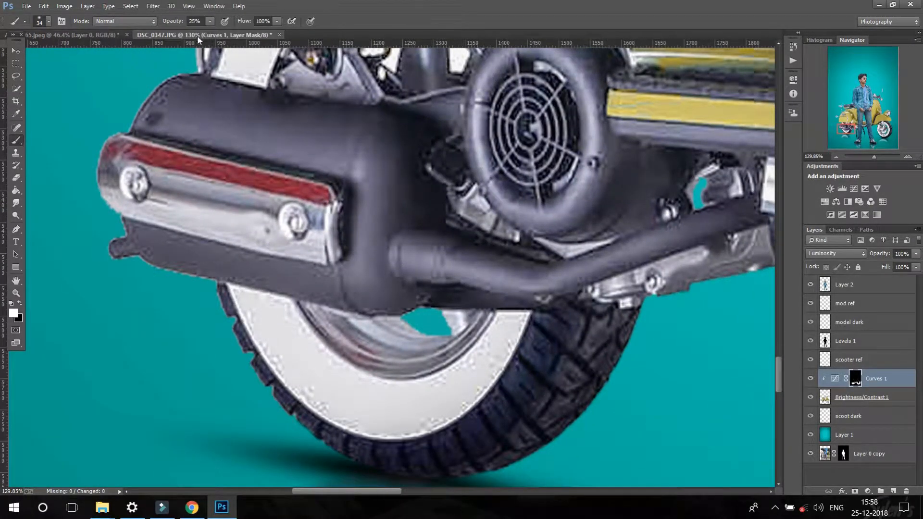
drag(167, 92, 130, 111)
scroll(152, 123, down, 3)
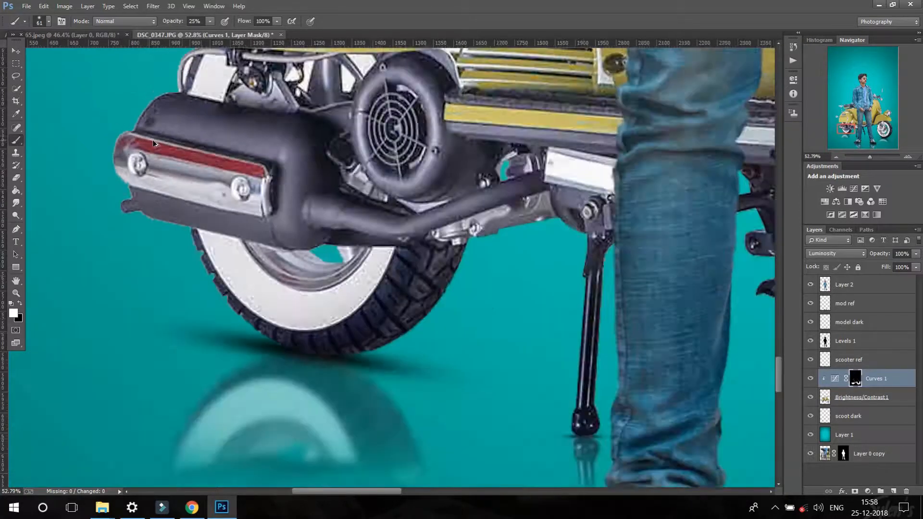
scroll(308, 144, up, 5)
scroll(304, 223, down, 3)
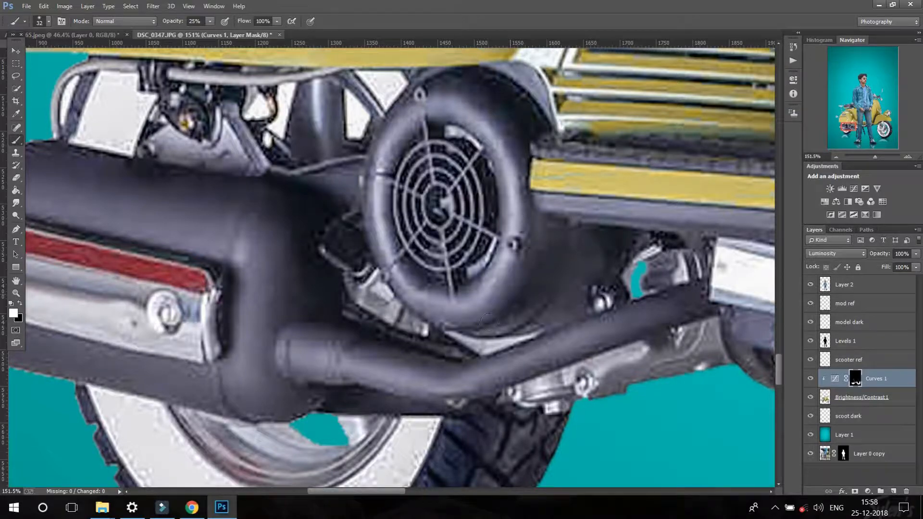
scroll(397, 176, down, 1)
scroll(374, 101, up, 1)
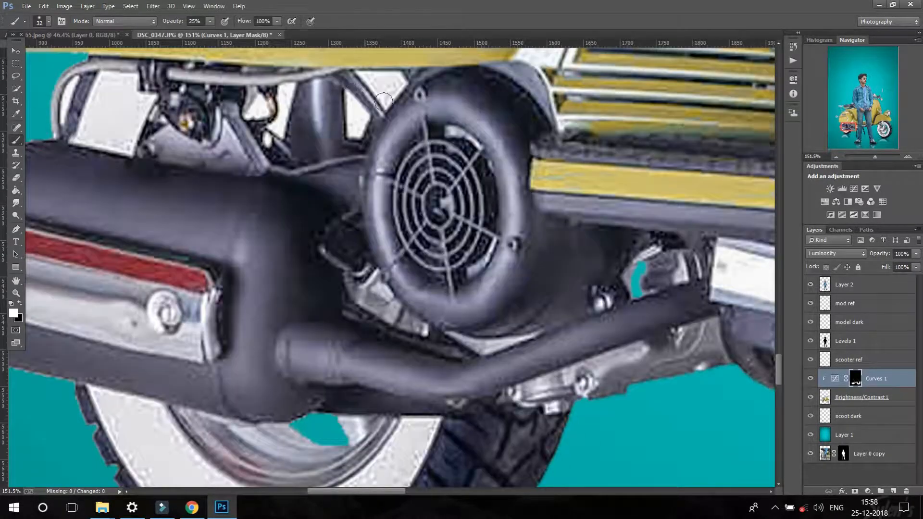
scroll(384, 102, down, 10)
scroll(408, 108, up, 9)
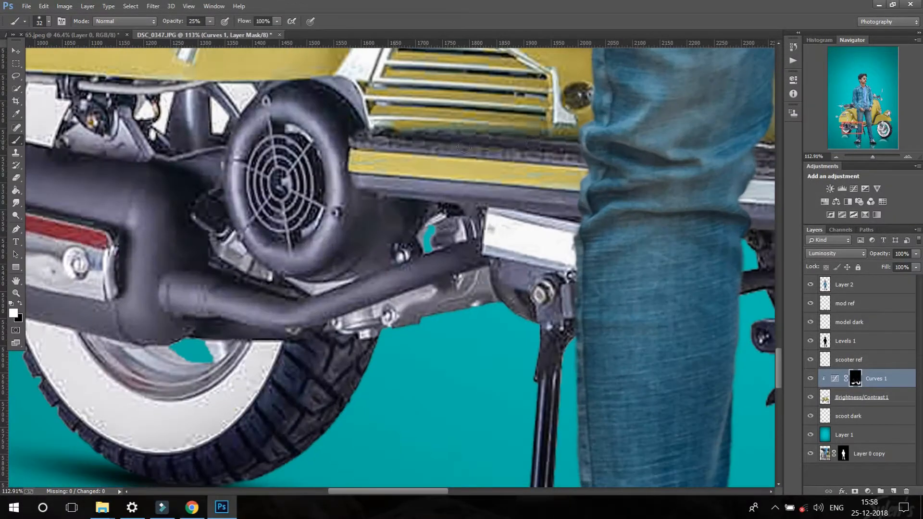
- Shade the rear tyre and engine underside on the Curves 1 mask with a 146 px brush at 25% opacity
scroll(464, 147, down, 9)
scroll(423, 216, up, 6)
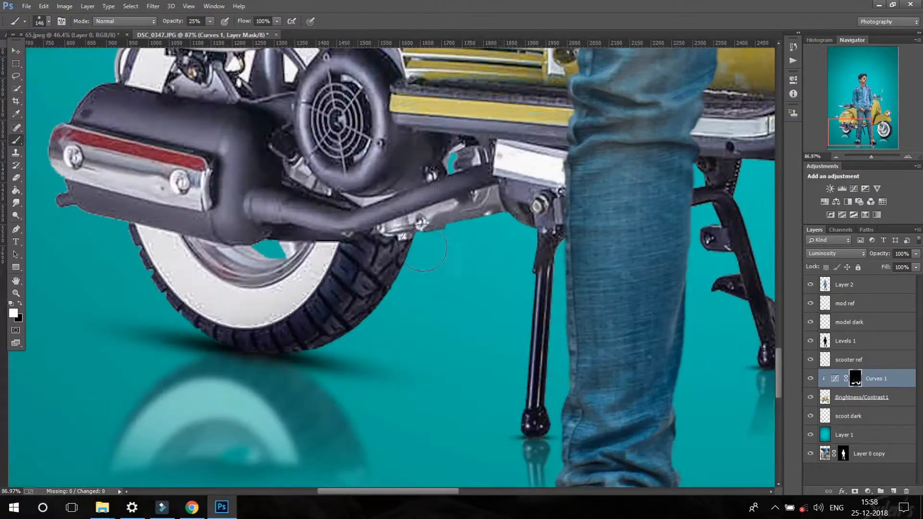
scroll(423, 248, down, 2)
scroll(418, 275, down, 3)
scroll(282, 200, up, 5)
scroll(282, 200, down, 8)
- Shade the scooter's seat on the Curves 1 mask with a 79 px brush at 25% opacity
scroll(253, 259, up, 6)
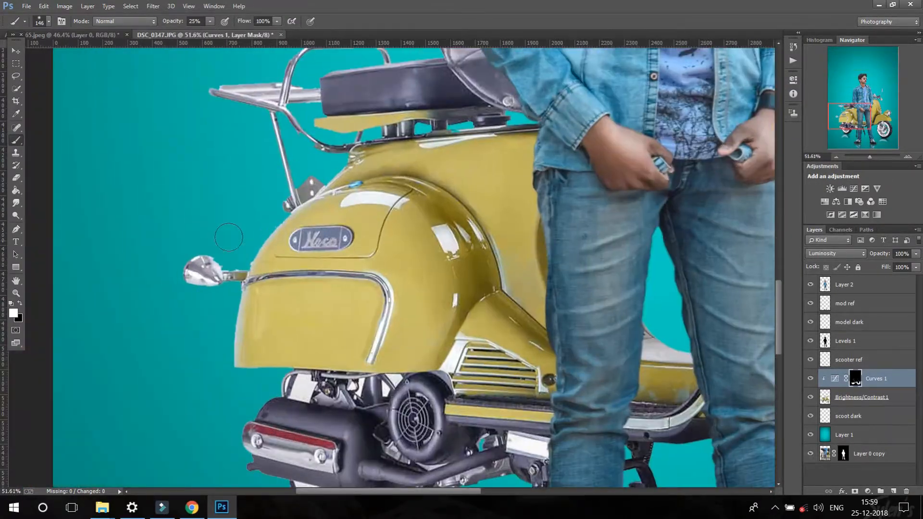
scroll(253, 259, down, 1)
scroll(249, 351, up, 5)
scroll(472, 221, down, 7)
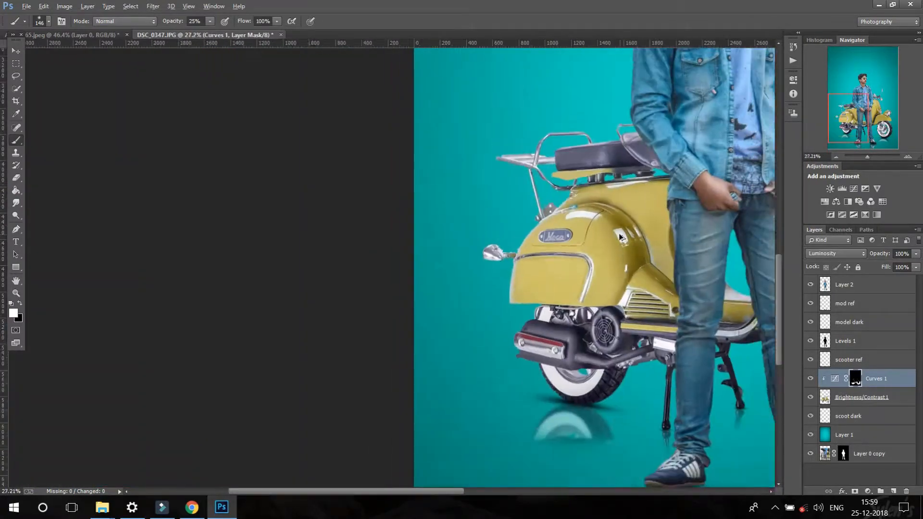
scroll(394, 287, up, 4)
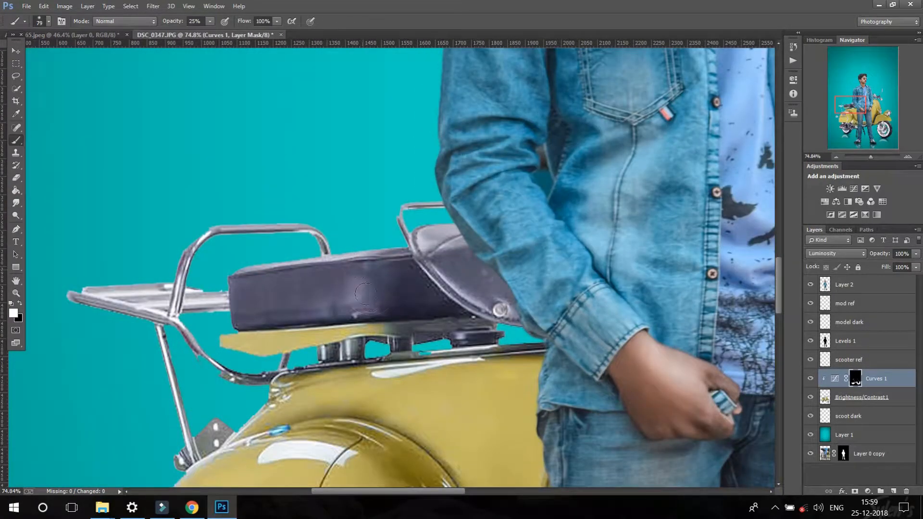
scroll(365, 293, down, 6)
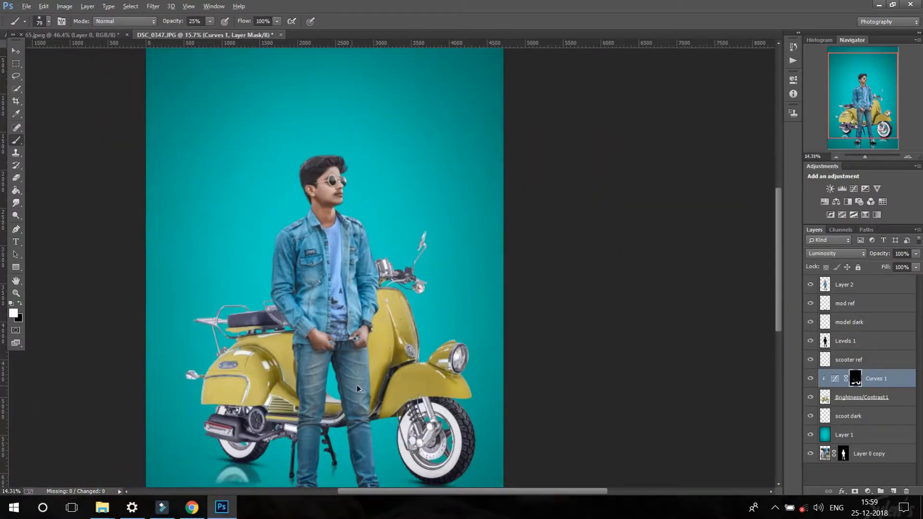
- Shade the handlebar and its chrome fittings on the Curves 1 mask with a 37 px brush at 25% opacity
scroll(515, 237, up, 5)
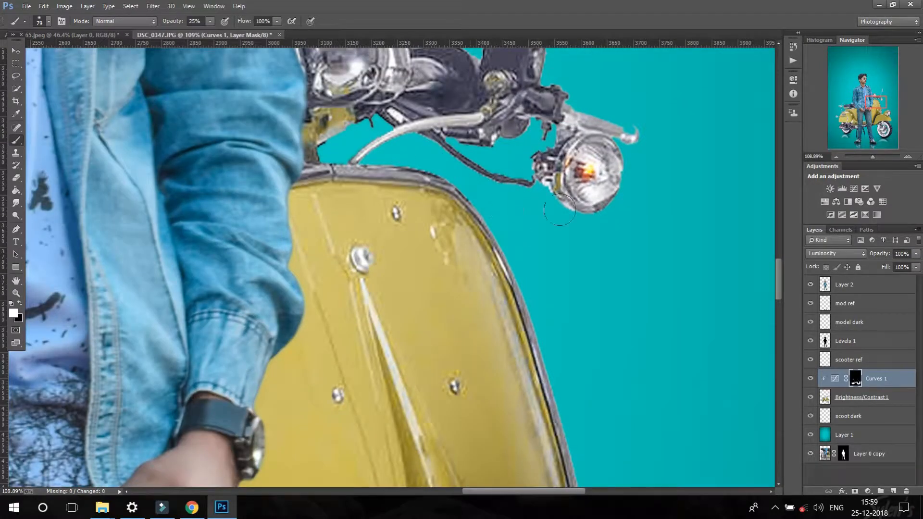
scroll(509, 200, up, 3)
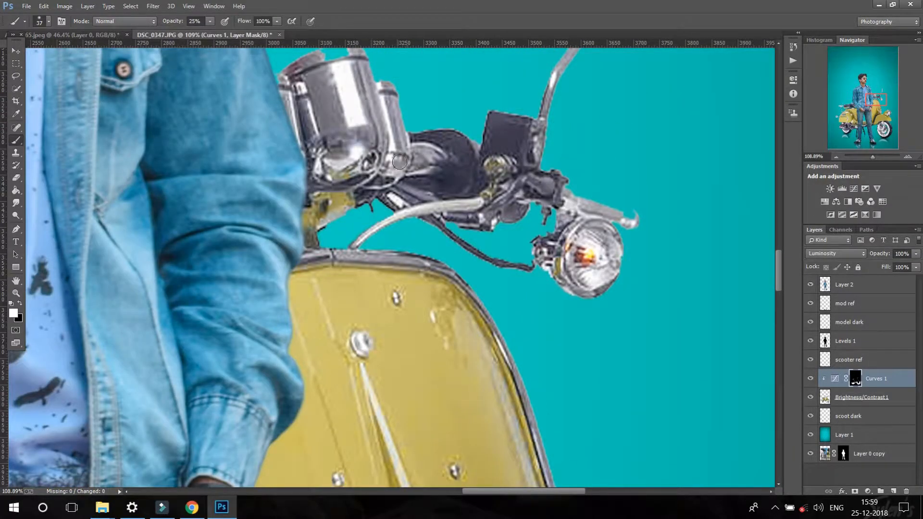
scroll(391, 156, up, 1)
scroll(426, 198, down, 6)
scroll(438, 340, up, 2)
scroll(438, 340, down, 3)
- Add a brightening Curves 2 adjustment above Curves 1, invert its mask to black and clip it to the scooter
click(854, 189)
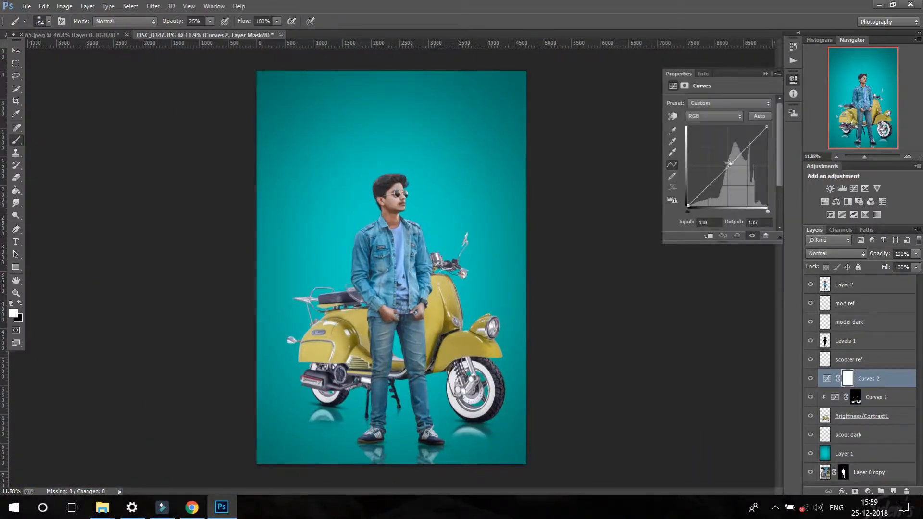
drag(729, 163, 726, 162)
click(764, 73)
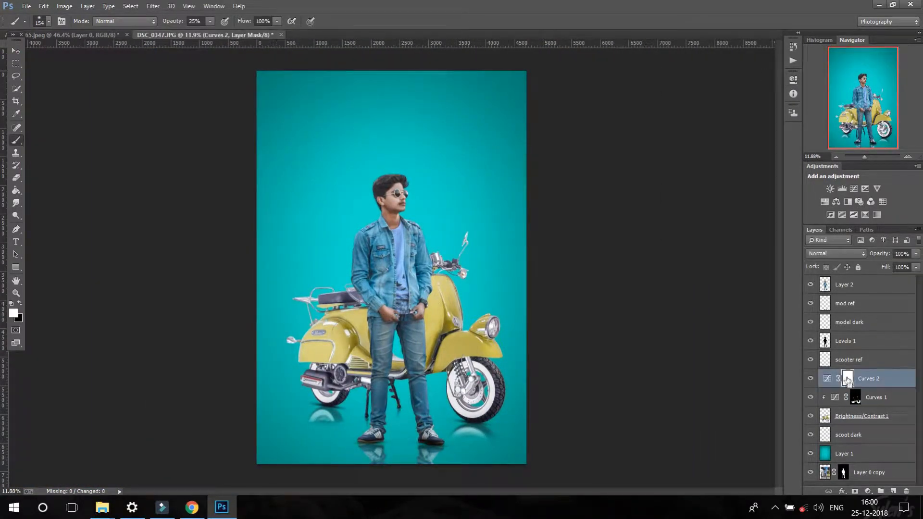
key(ctrl+i)
scroll(326, 357, up, 11)
right_click(875, 380)
click(750, 230)
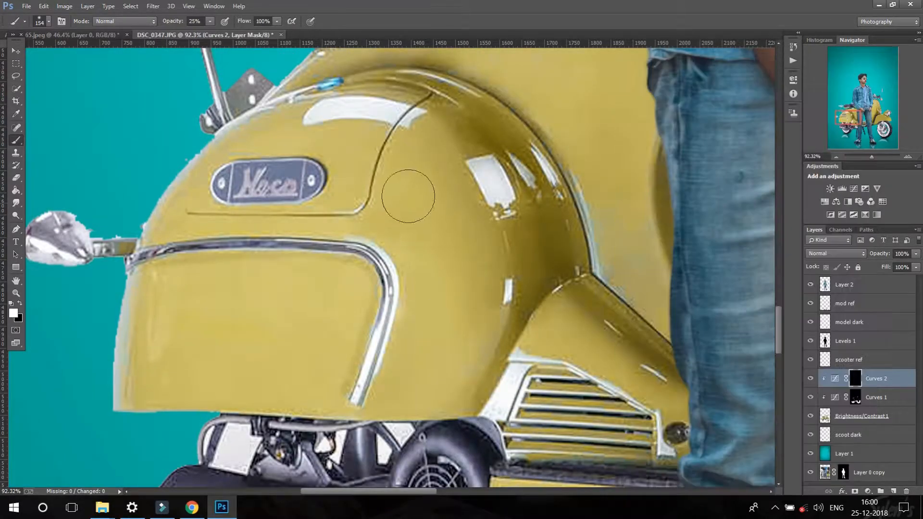
- Brighten the highlights on the scooter's rear cowl and chrome trim on the Curves 2 mask with a 55 px brush at 40% opacity
key(bracketleft)
key(bracketleft)
key(bracketleft)
scroll(471, 219, up, 1)
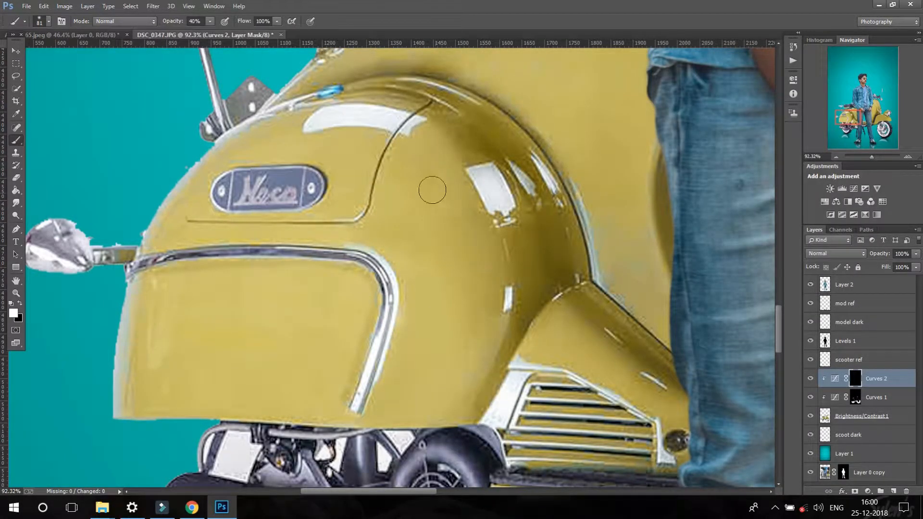
scroll(502, 331, down, 2)
drag(402, 311, 393, 307)
scroll(135, 362, down, 5)
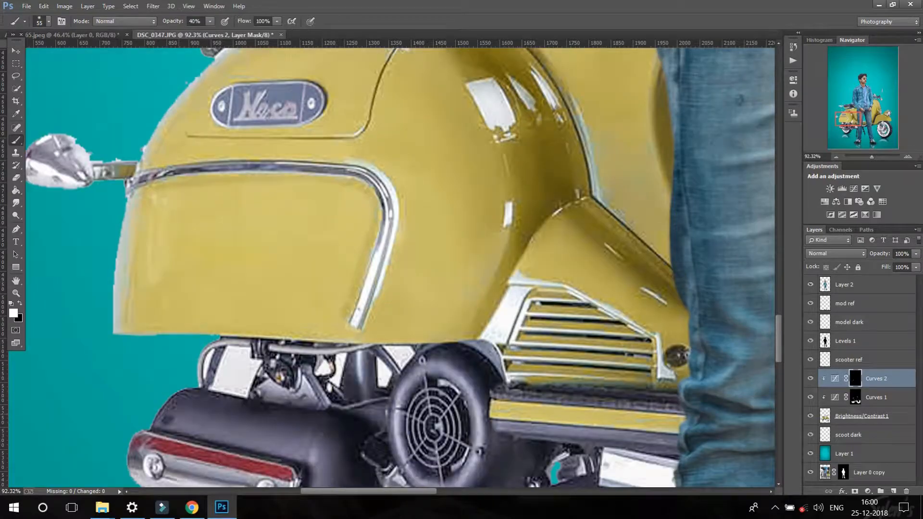
scroll(581, 398, down, 8)
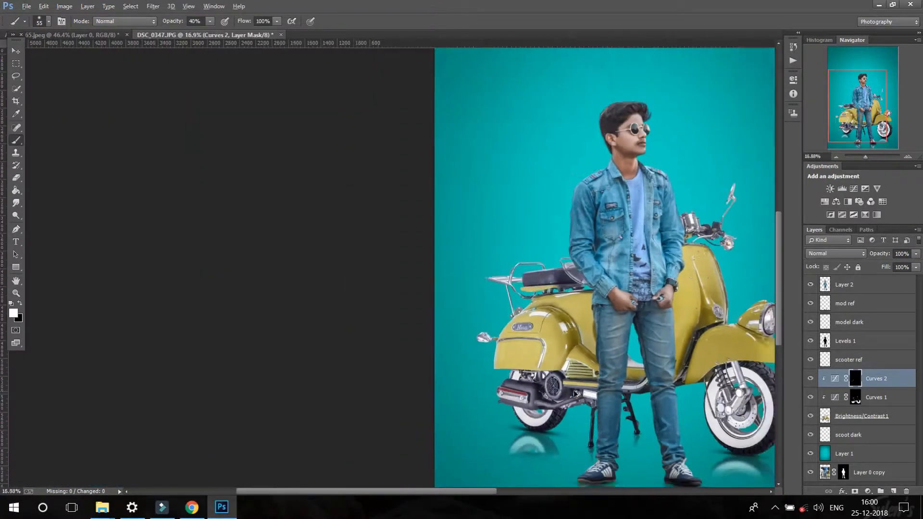
scroll(290, 377, up, 7)
scroll(319, 389, down, 1)
scroll(320, 389, up, 4)
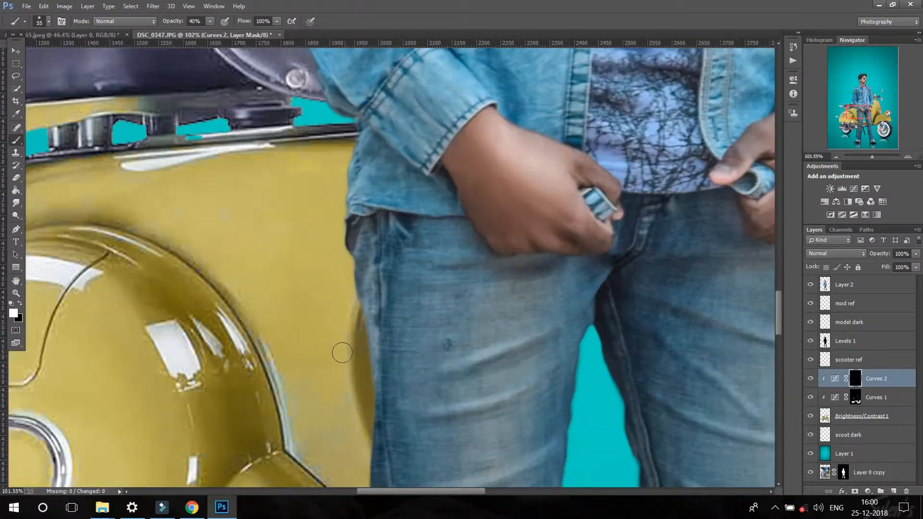
scroll(345, 443, down, 2)
scroll(237, 127, left, 2)
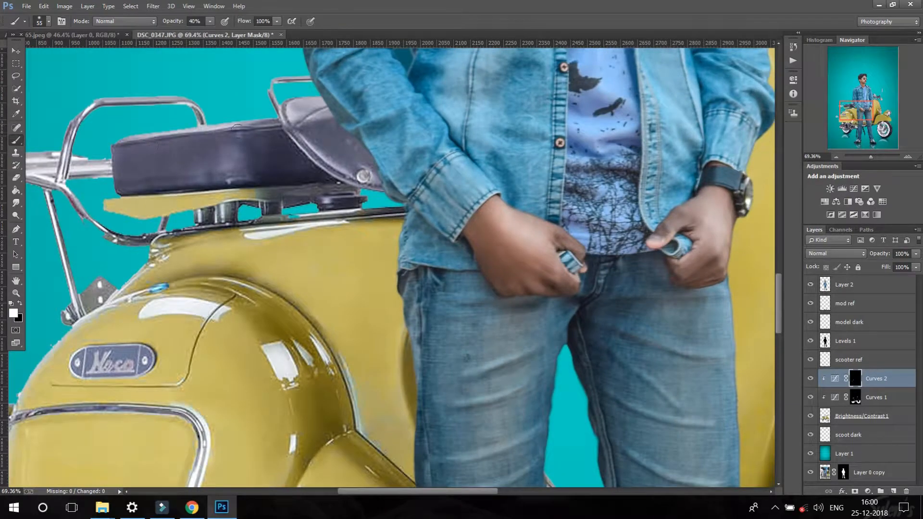
- Brighten the highlights on the headlight housing and front fender on the Curves 2 mask with the 55 px brush at 40% opacity
scroll(234, 121, down, 3)
scroll(752, 417, up, 6)
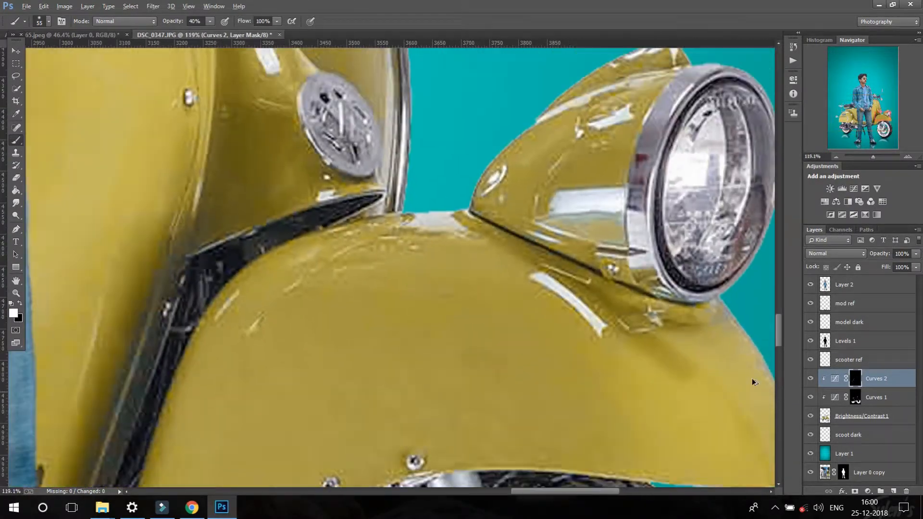
scroll(744, 406, down, 1)
scroll(744, 406, down, 3)
scroll(684, 156, up, 3)
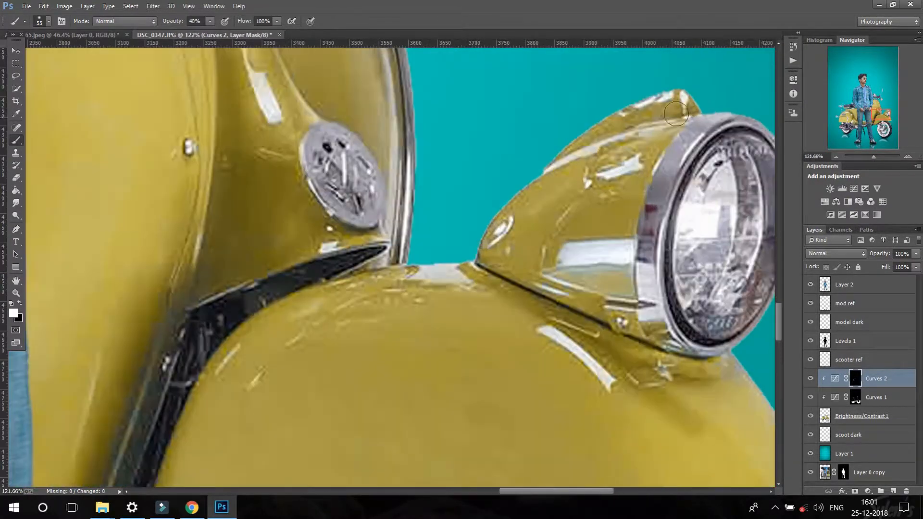
scroll(683, 156, down, 1)
scroll(488, 224, down, 3)
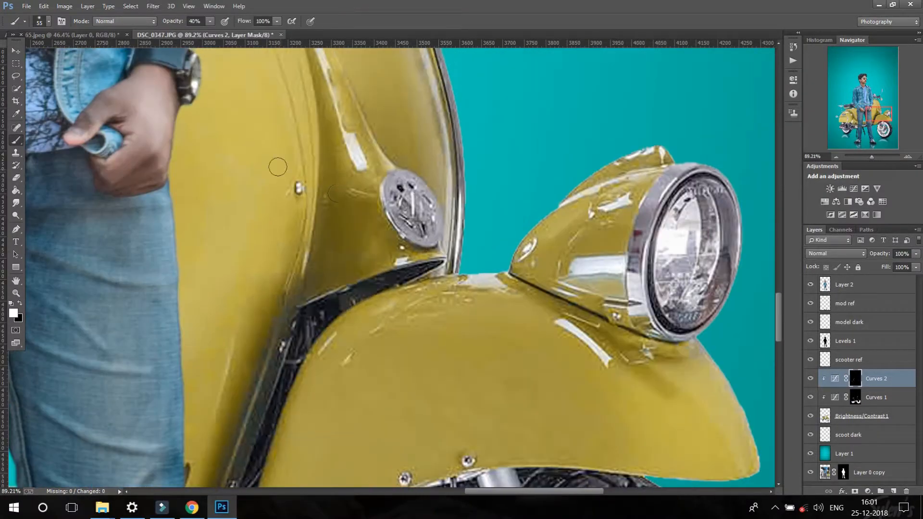
- Brighten the highlights on the scooter's front shield and its edge on the Curves 2 mask with the 55 px brush at 40% opacity
scroll(278, 165, up, 3)
scroll(435, 313, up, 4)
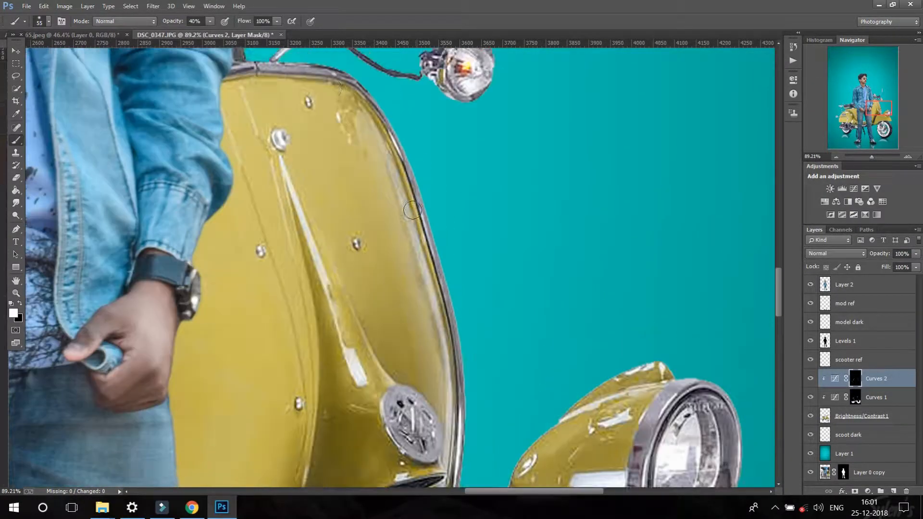
scroll(409, 320, down, 3)
scroll(322, 262, up, 4)
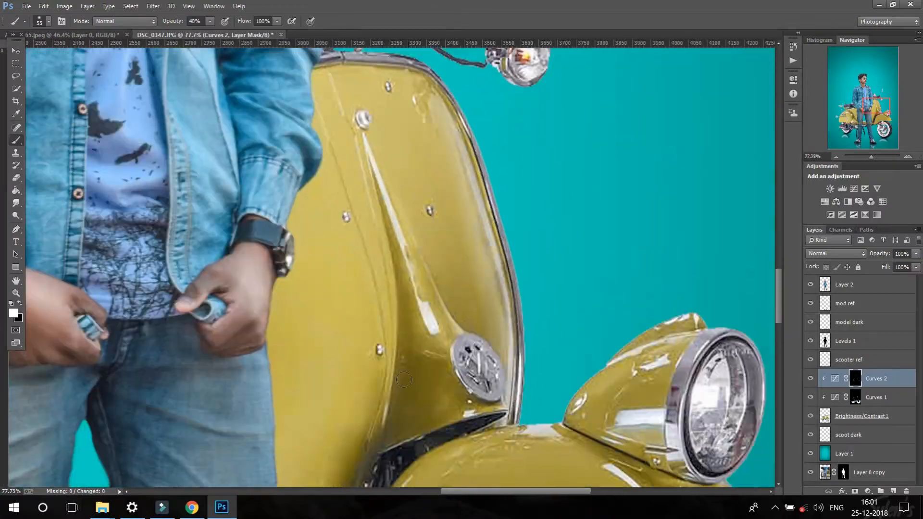
scroll(299, 438, down, 3)
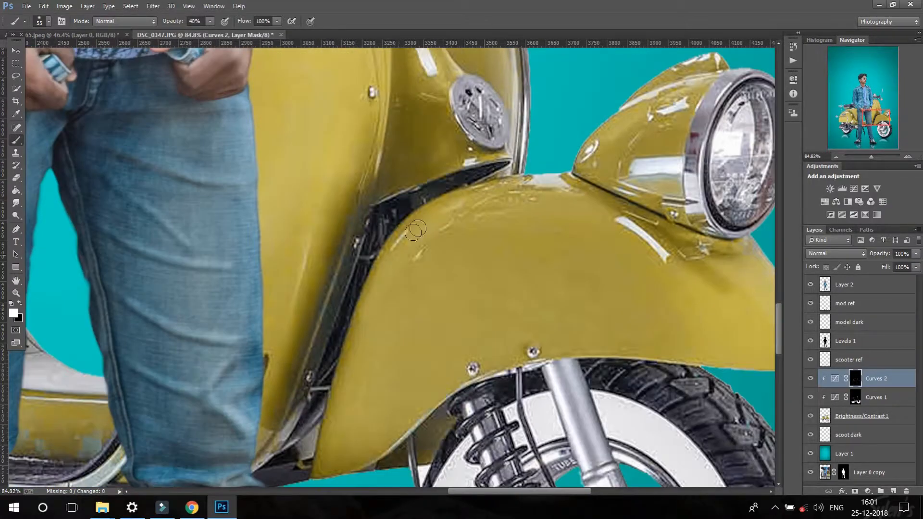
- Brighten the handlebar's chrome parts and mirror on the Curves 2 mask with the 55 px brush at 40% opacity
scroll(538, 176, down, 10)
scroll(555, 195, up, 5)
scroll(609, 208, down, 10)
scroll(447, 262, up, 10)
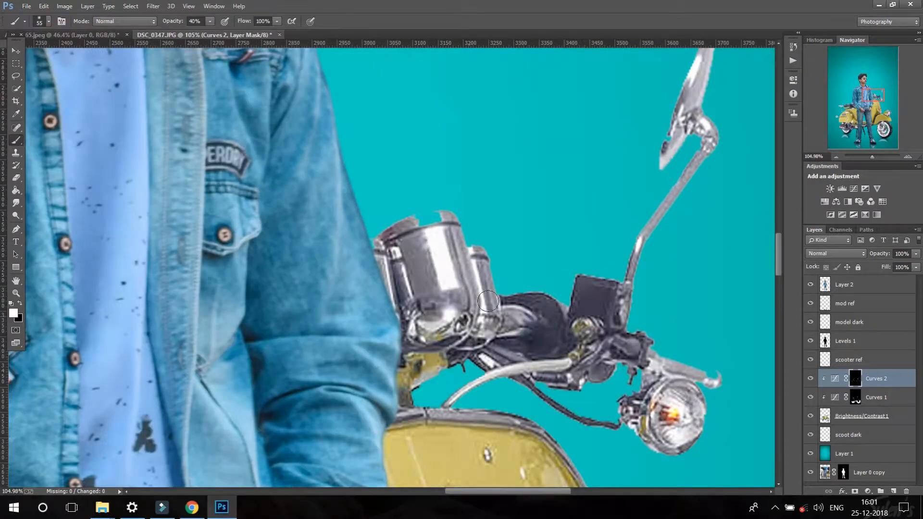
scroll(466, 313, up, 1)
scroll(546, 405, down, 10)
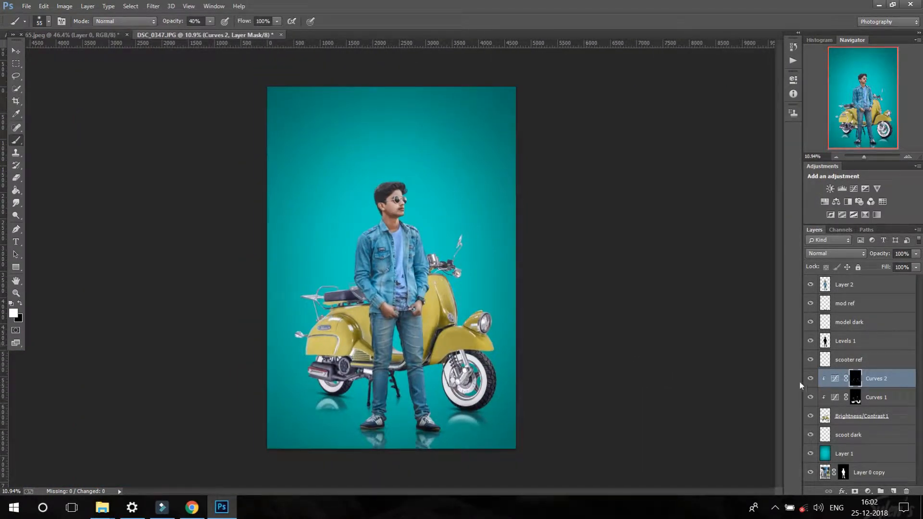
- Merge the Curves 2, Curves 1 and Brightness/Contrast 1 scooter layers into one layer
scroll(505, 284, up, 1)
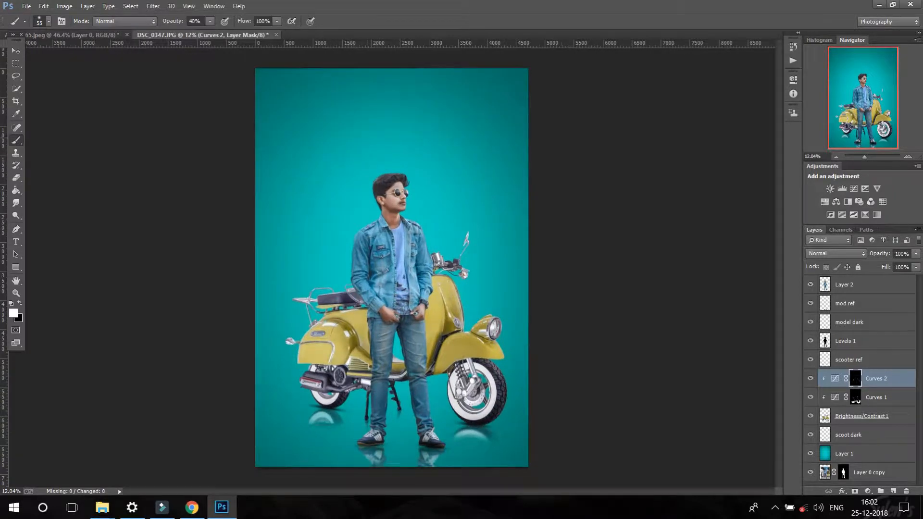
scroll(435, 284, down, 1)
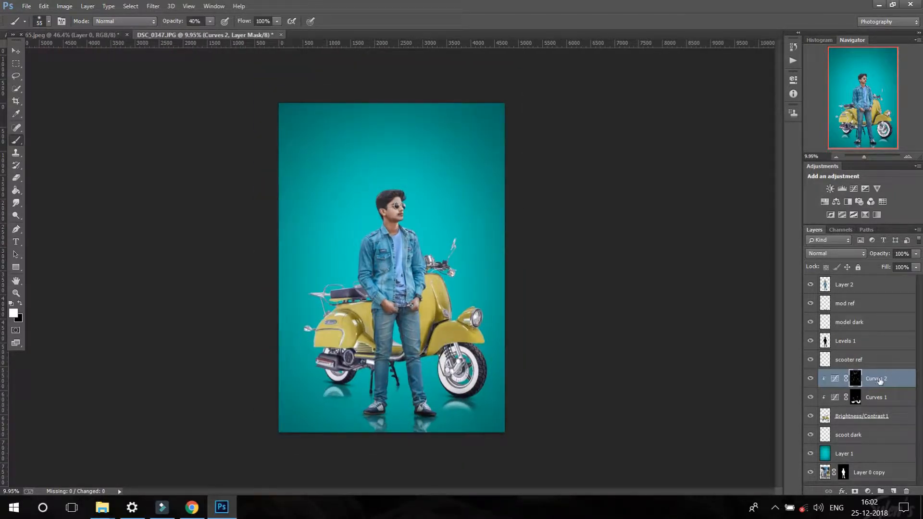
shift+click(860, 416)
scroll(505, 391, up, 1)
right_click(861, 397)
click(678, 351)
- Add a Curves adjustment above the merged scooter layer and invert its mask to black
click(854, 188)
click(766, 76)
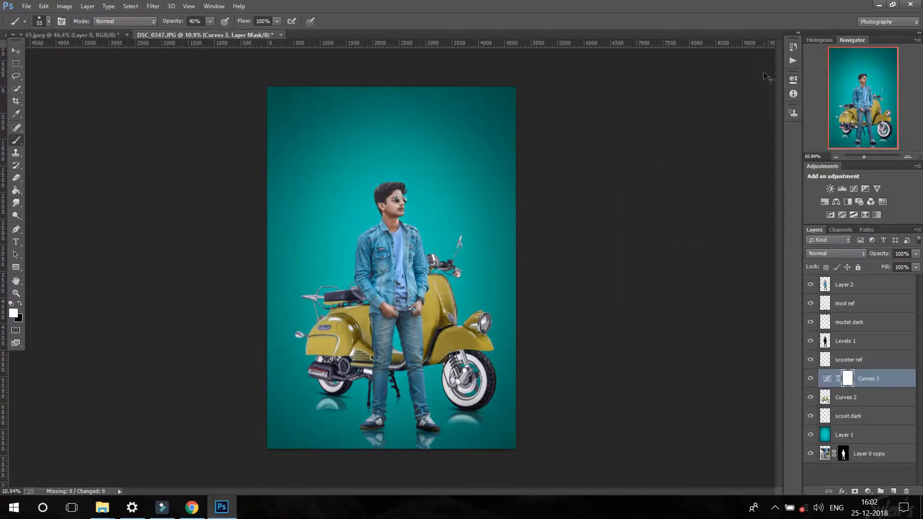
key(ctrl+i)
- Apply a white-to-transparent gradient at 36% opacity on the Curves 3 mask and set the layer's opacity to 65%
right_click(16, 190)
click(48, 193)
mouse_move(394, 144)
mouse_down()
mouse_move(407, 326)
mouse_move(387, 262)
mouse_up()
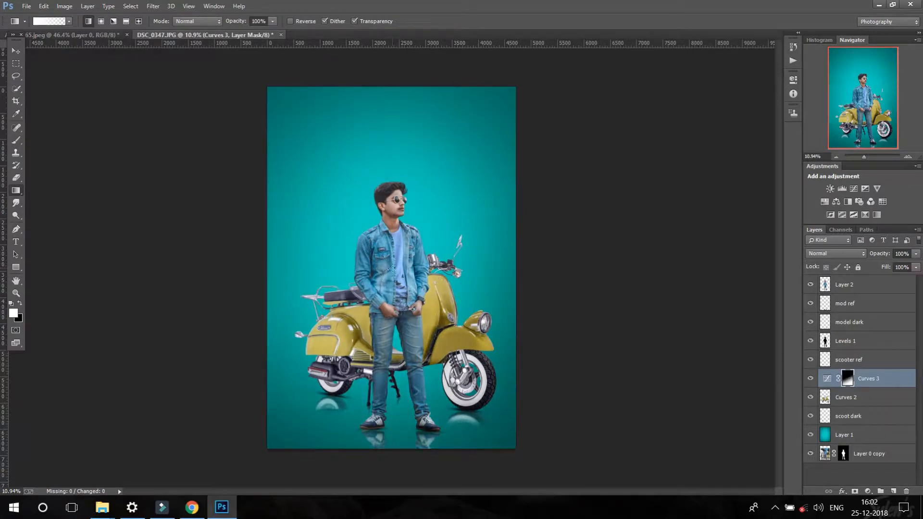
key(ctrl+z)
click(273, 22)
scroll(413, 310, up, 1)
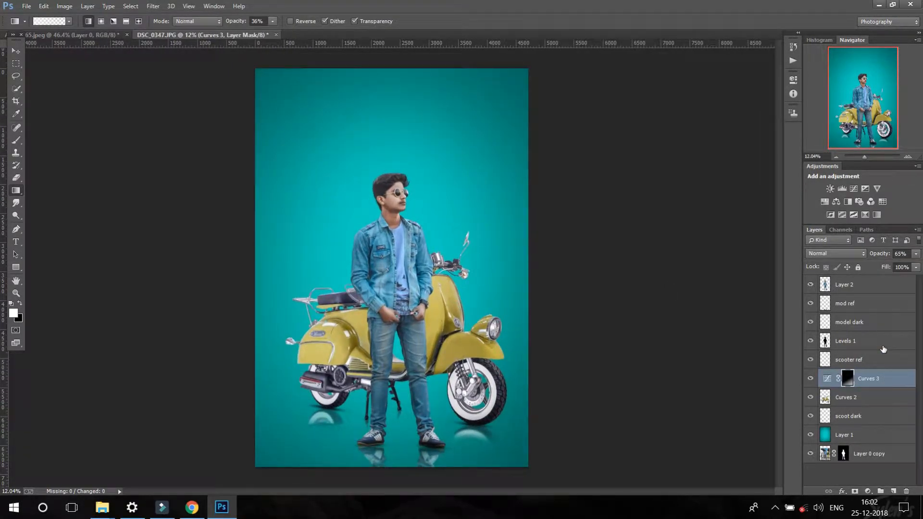
- Delete the Levels 1 layer
double_click(881, 374)
key(Escape)
click(840, 340)
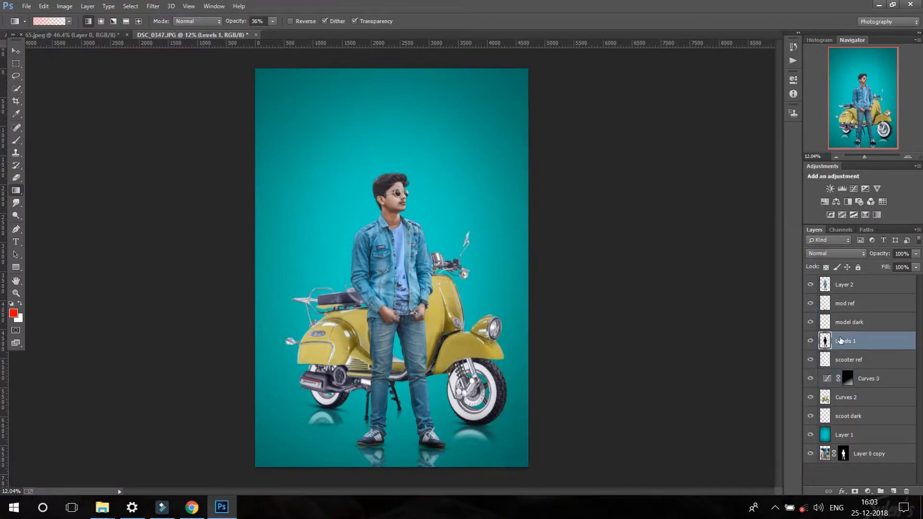
key(Delete)
click(861, 284)
double_click(870, 284)
drag(782, 229, 733, 213)
key(Escape)
- Try brush strokes over the man's hair on Layer 2 and on the scooter ref layer, undoing each one
scroll(403, 170, up, 15)
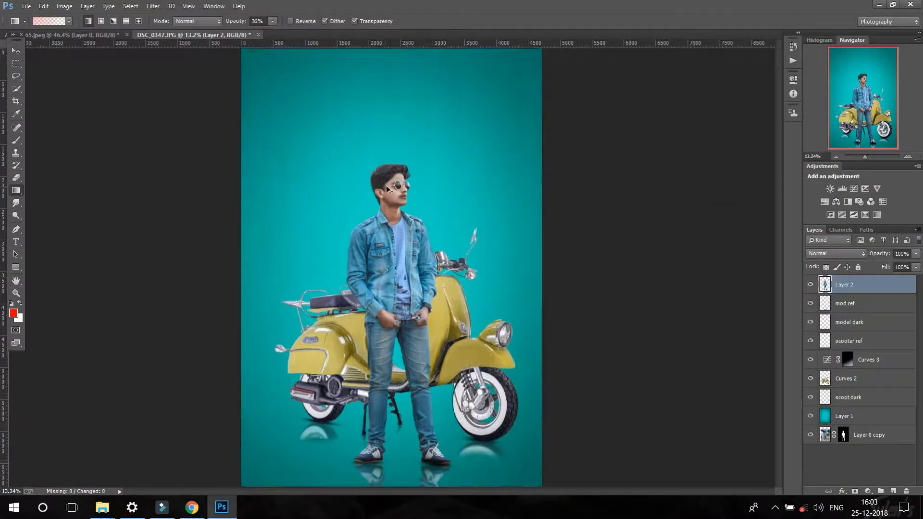
scroll(410, 160, up, 3)
click(16, 178)
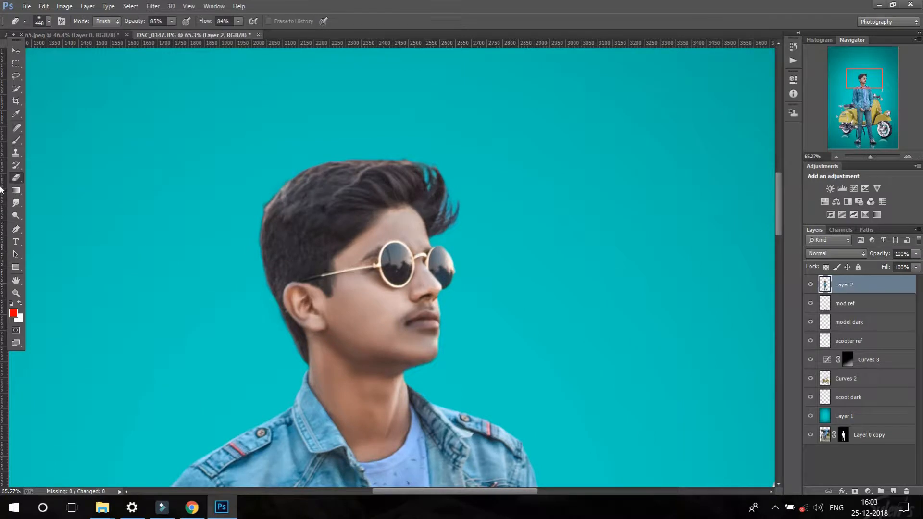
click(16, 140)
drag(347, 205, 386, 184)
key(ctrl+z)
click(850, 341)
drag(299, 152, 408, 175)
key(ctrl+z)
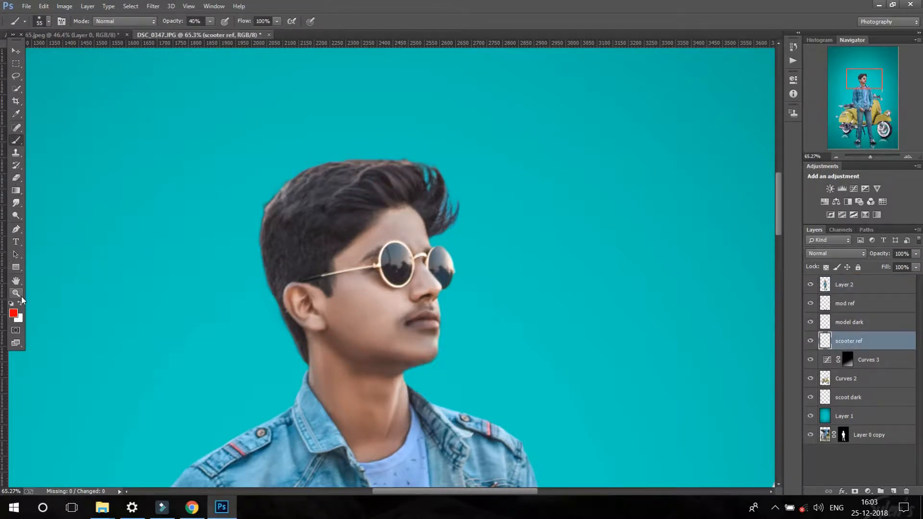
- Prepare the Smudge tool for Layer 2 with a size 100 bristle brush at 53% strength
scroll(871, 281, up, 2)
click(870, 283)
click(16, 202)
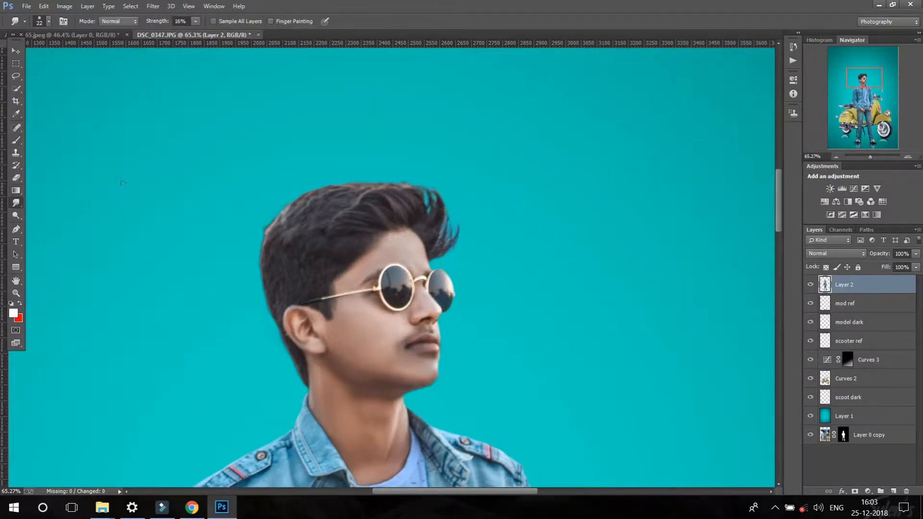
right_click(124, 184)
double_click(478, 344)
scroll(377, 156, up, 3)
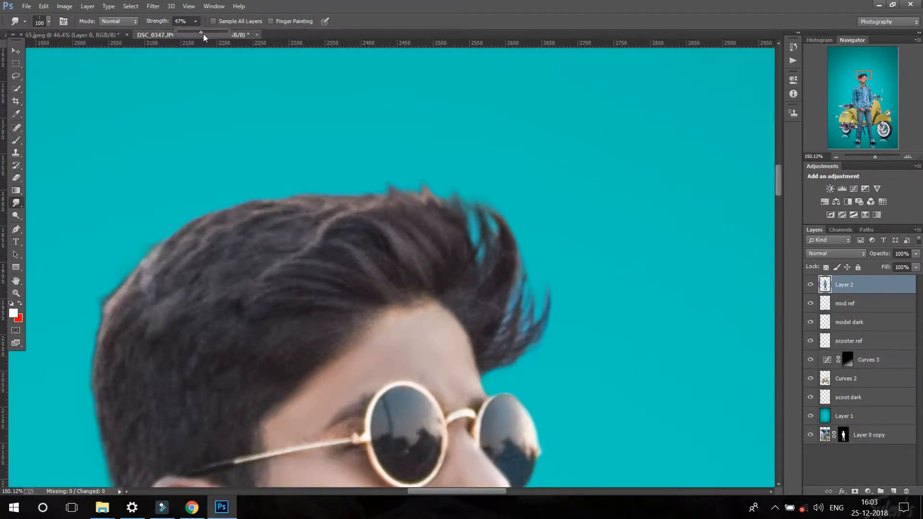
drag(201, 34, 204, 34)
- Smudge the top edge of the man's hair outward into spiky strands from the front quiff to the back
drag(364, 212, 344, 183)
drag(347, 209, 330, 187)
drag(473, 239, 423, 144)
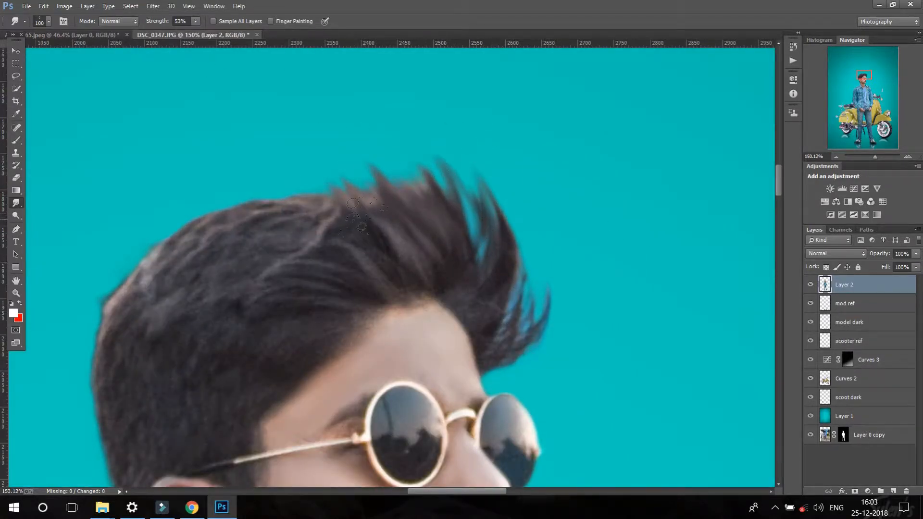
drag(353, 224, 337, 171)
drag(312, 216, 296, 178)
drag(236, 240, 207, 194)
drag(182, 259, 159, 222)
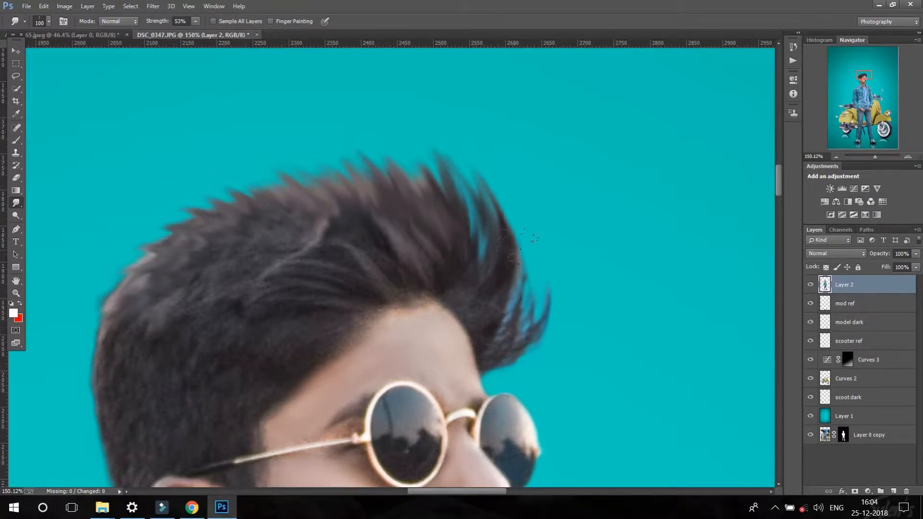
scroll(483, 151, down, 5)
scroll(472, 192, up, 4)
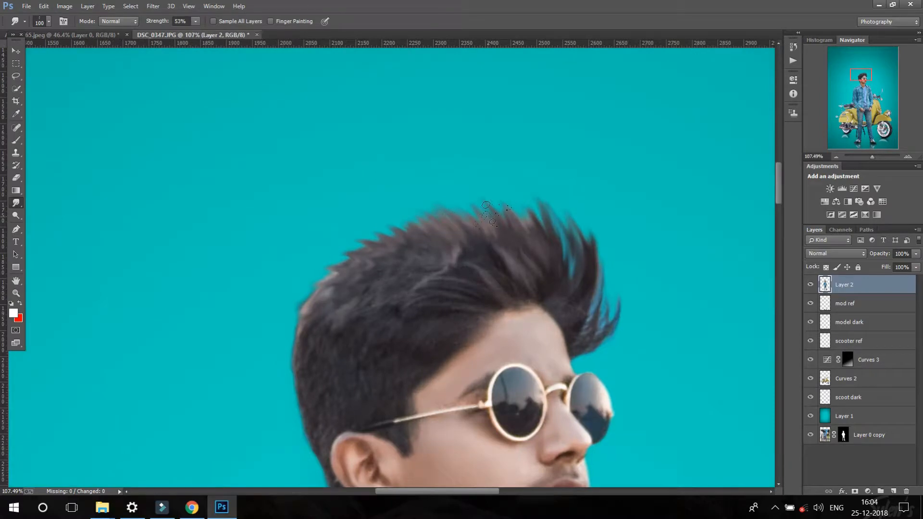
- Merge a copy of all layers from Layer 2 down to Layer 1 into a new layer at the top
scroll(481, 178, down, 8)
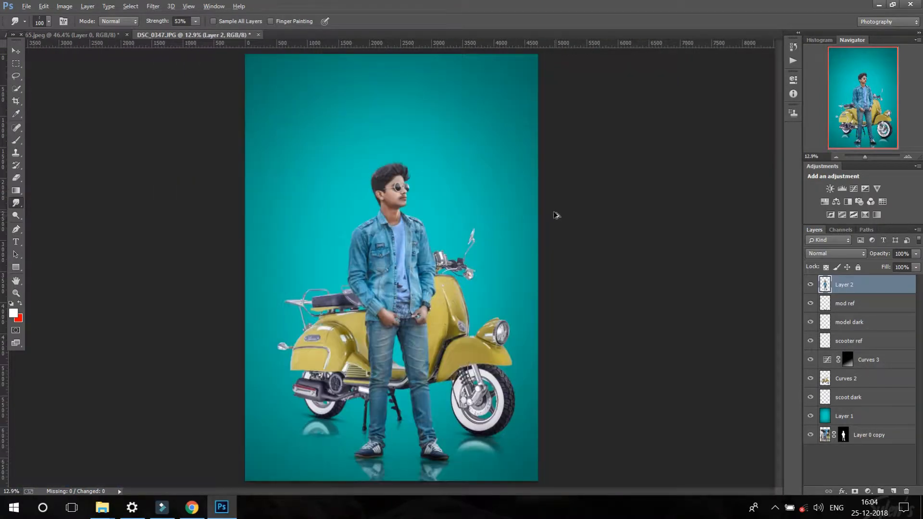
scroll(552, 215, up, 2)
right_click(880, 287)
click(899, 305)
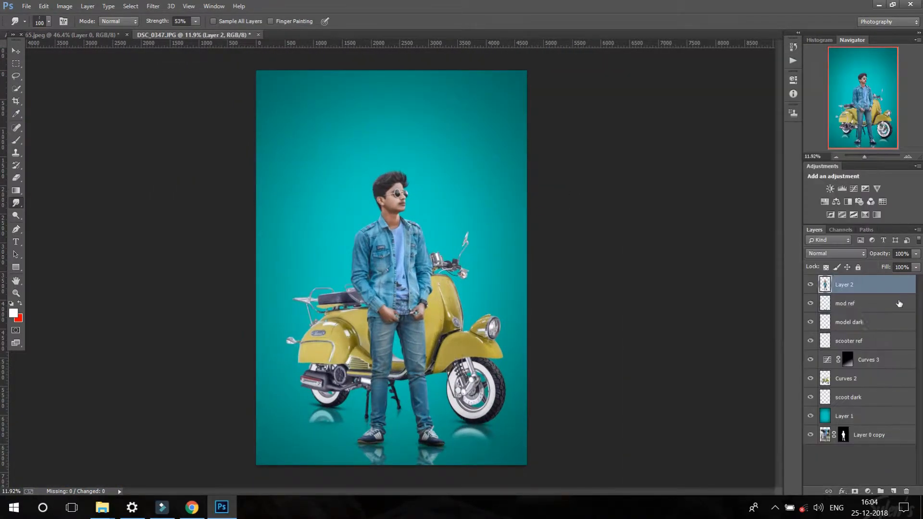
ctrl+click(897, 306)
ctrl+click(891, 324)
ctrl+click(886, 342)
ctrl+click(880, 361)
ctrl+click(873, 381)
ctrl+click(867, 402)
right_click(864, 419)
alt+click(630, 360)
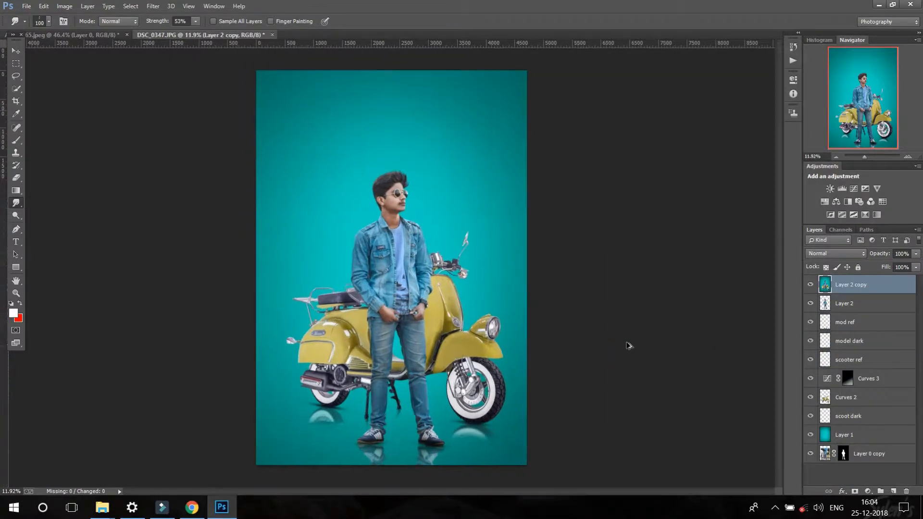
click(156, 8)
click(293, 96)
click(840, 502)
click(17, 104)
key(Return)
- Duplicate the merged layer twice and apply the High Pass filter to the topmost copy
key(ctrl+j)
key(ctrl+j)
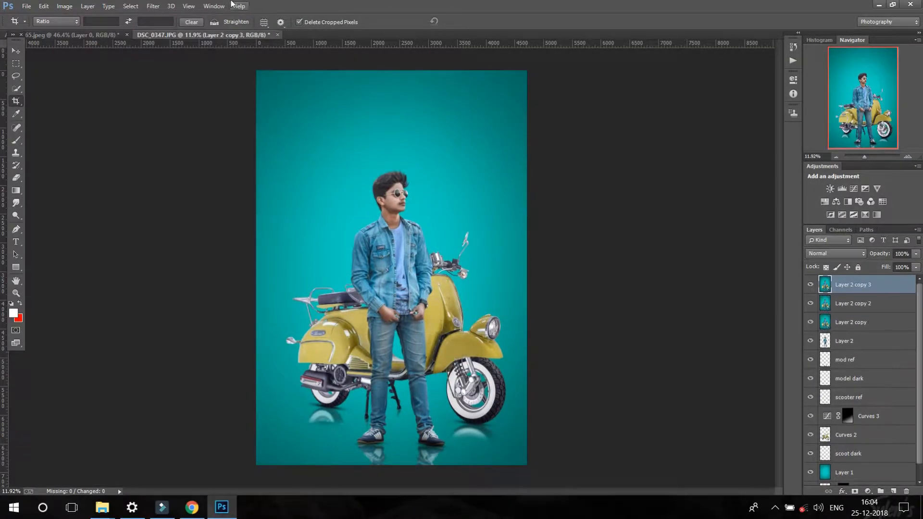
click(155, 6)
click(336, 289)
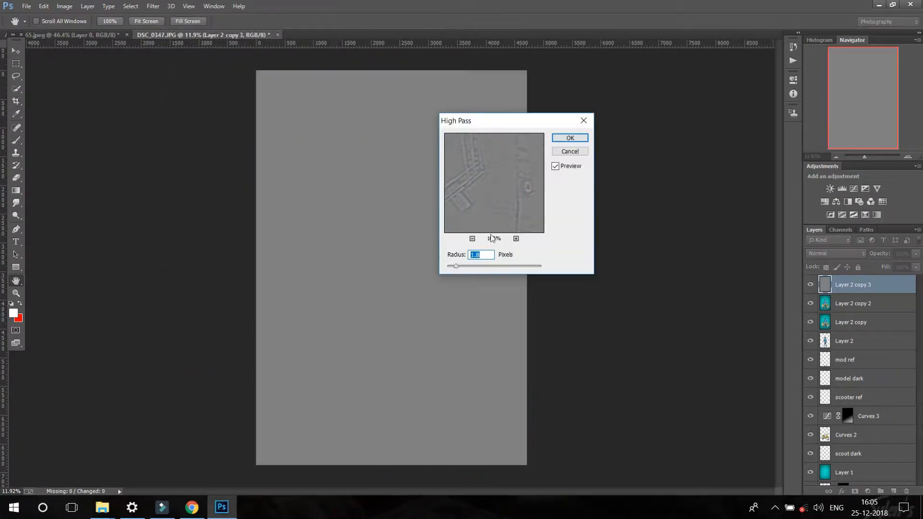
key(Return)
- Blend the High Pass layer in Vivid Light mode at 40% opacity
click(836, 254)
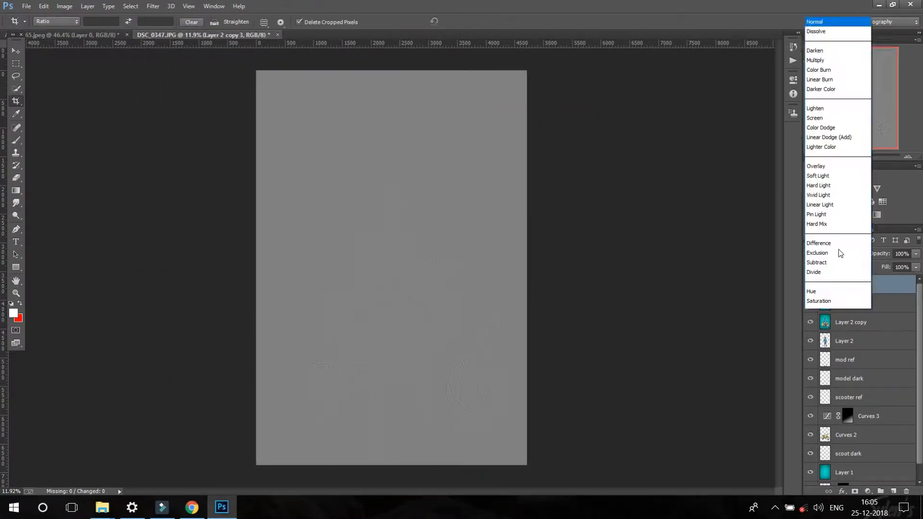
click(821, 182)
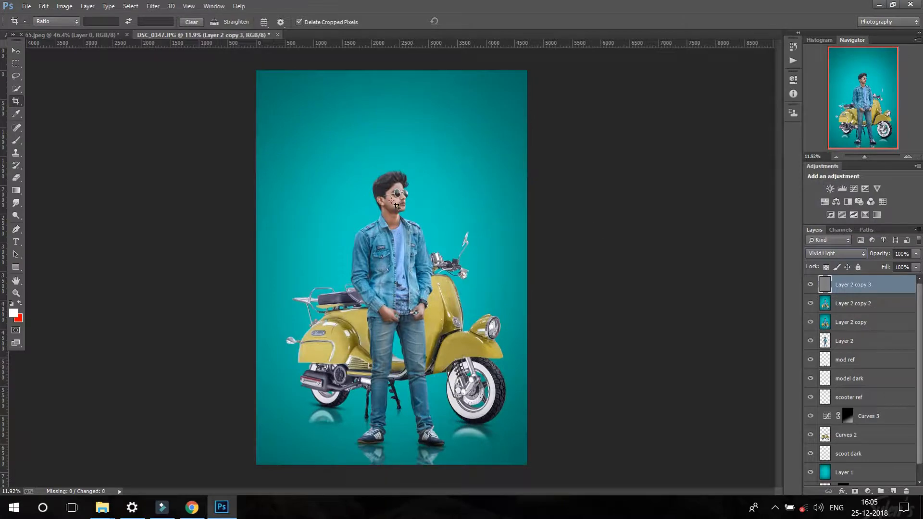
key(v)
scroll(457, 235, up, 4)
scroll(458, 234, down, 6)
click(886, 263)
scroll(366, 204, up, 8)
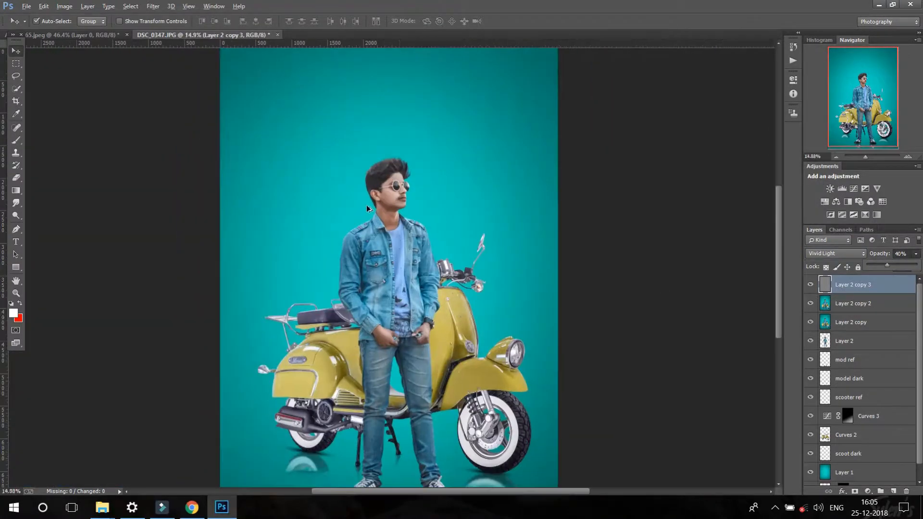
- Lighten the chest and shoulder of the denim jacket around the flag patch on Layer 2 copy 2 using Dodge, Midtones at 25% exposure
scroll(391, 192, down, 2)
scroll(391, 193, down, 3)
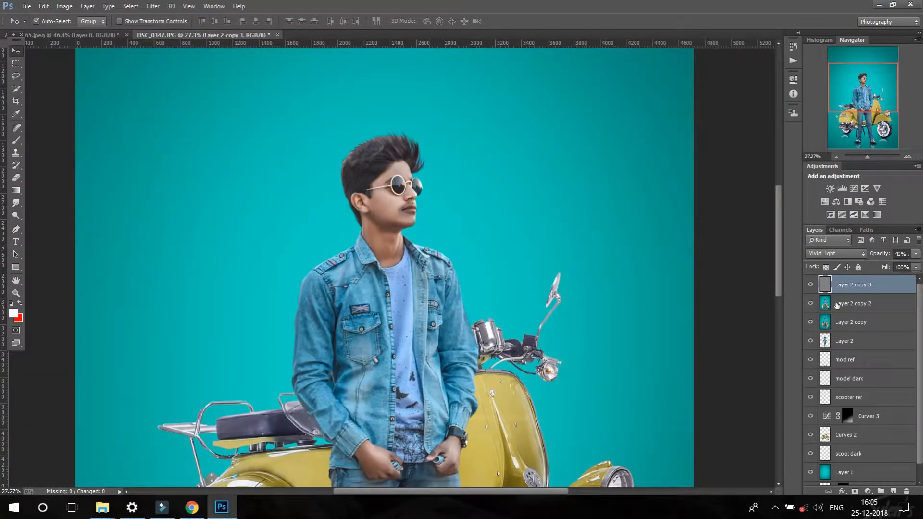
click(836, 308)
scroll(363, 298, up, 7)
key(o)
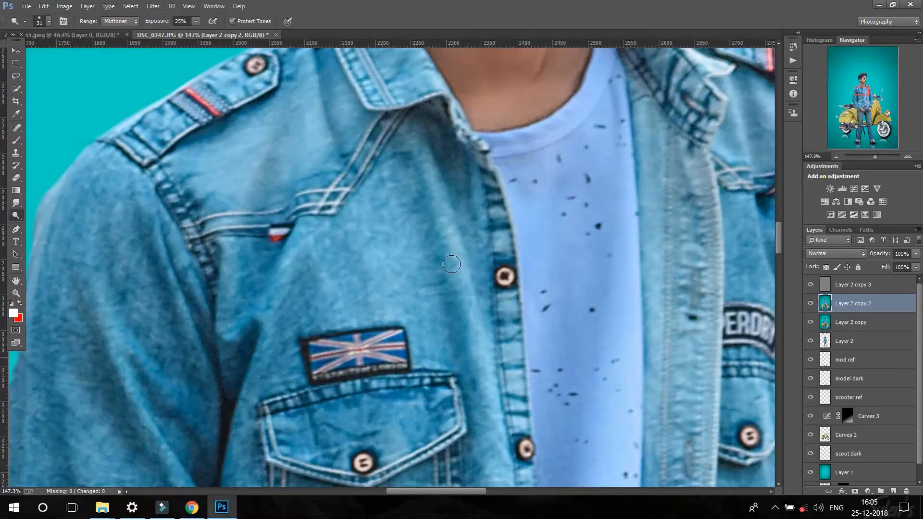
drag(451, 264, 483, 444)
scroll(498, 317, down, 5)
scroll(427, 409, up, 5)
drag(329, 264, 317, 380)
scroll(298, 288, down, 1)
drag(202, 167, 281, 360)
scroll(278, 353, down, 8)
- Dodge the light folds on the jacket's lower front and the sleeve on the flag-patch side
scroll(275, 354, up, 5)
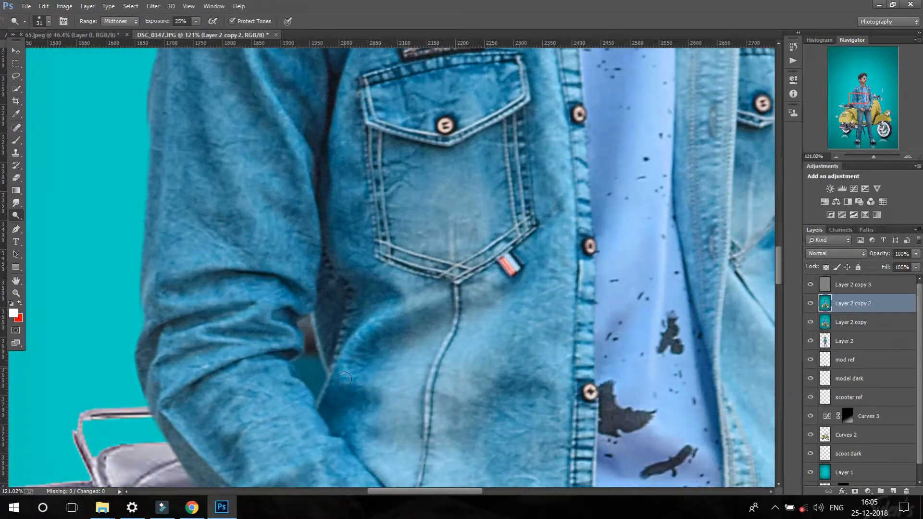
scroll(342, 370, down, 3)
scroll(303, 424, down, 2)
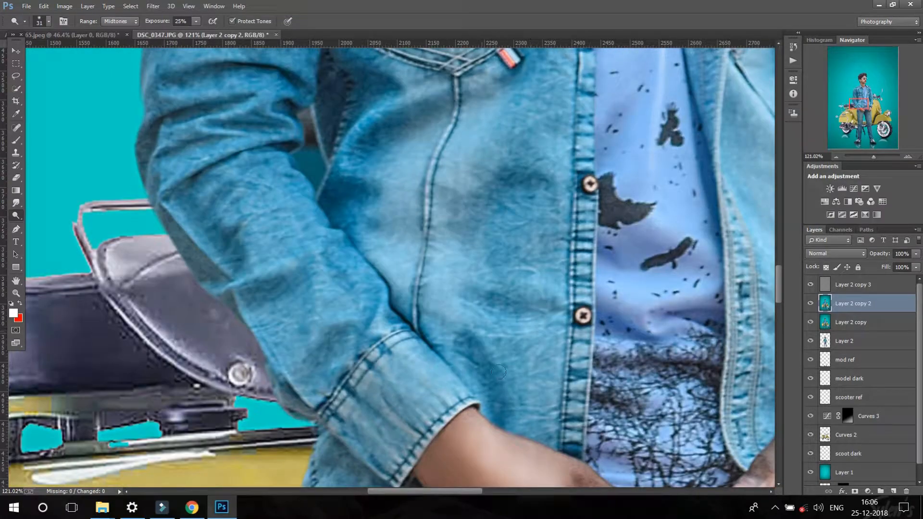
scroll(455, 188, down, 5)
scroll(365, 223, up, 3)
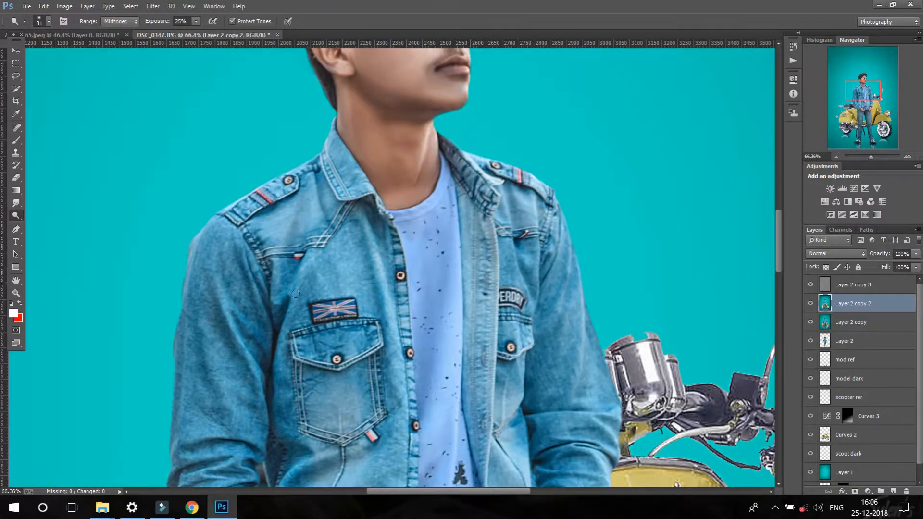
scroll(305, 281, down, 1)
scroll(294, 218, up, 1)
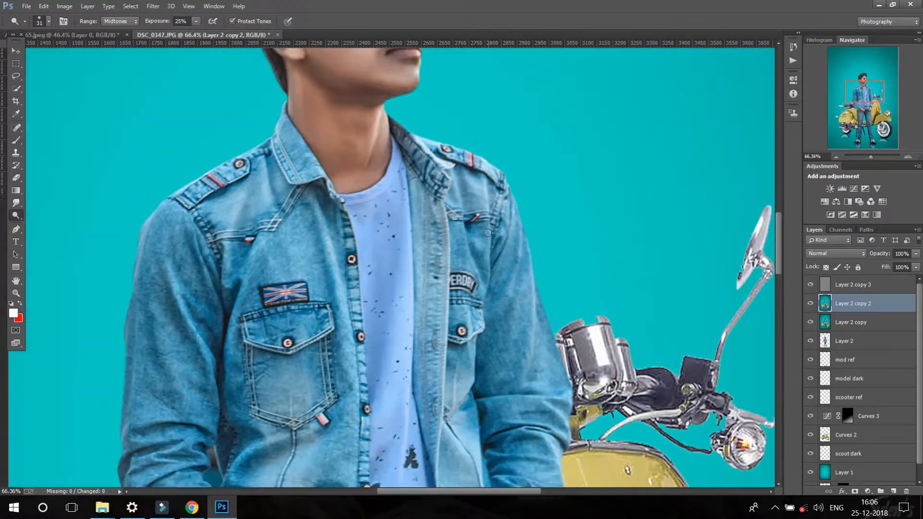
- Dodge the highlights on the jacket sleeve nearest the handlebar and on the open front panel down to the hem
scroll(640, 419, up, 4)
scroll(490, 124, down, 1)
scroll(498, 337, down, 6)
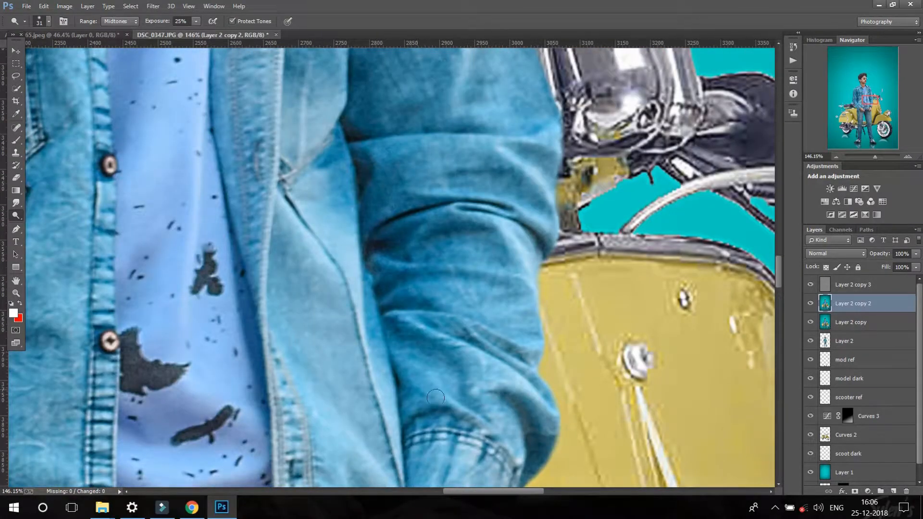
scroll(480, 370, down, 5)
scroll(358, 168, up, 4)
scroll(459, 126, down, 1)
scroll(458, 126, up, 1)
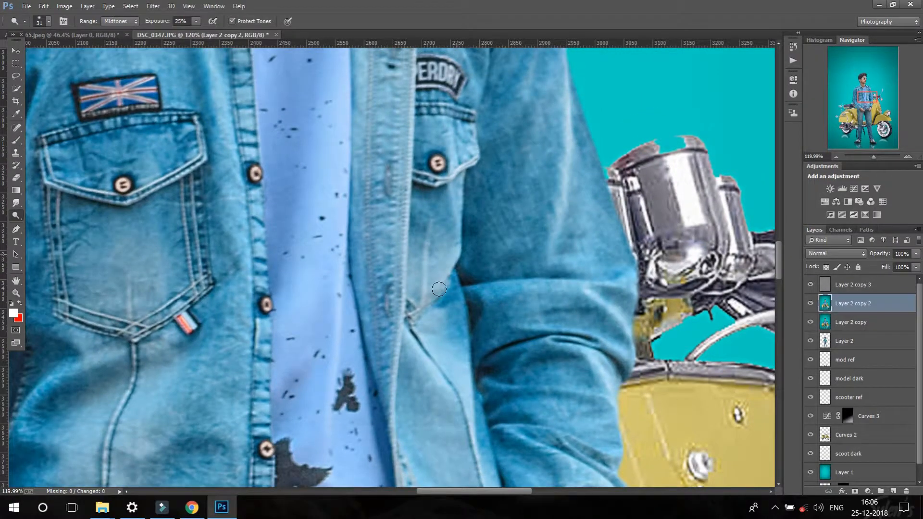
scroll(438, 289, down, 10)
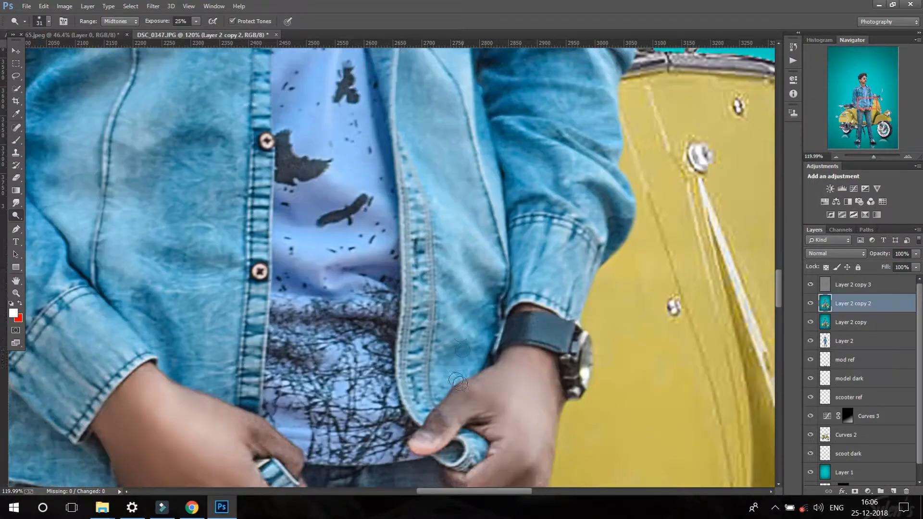
key(ctrl+0)
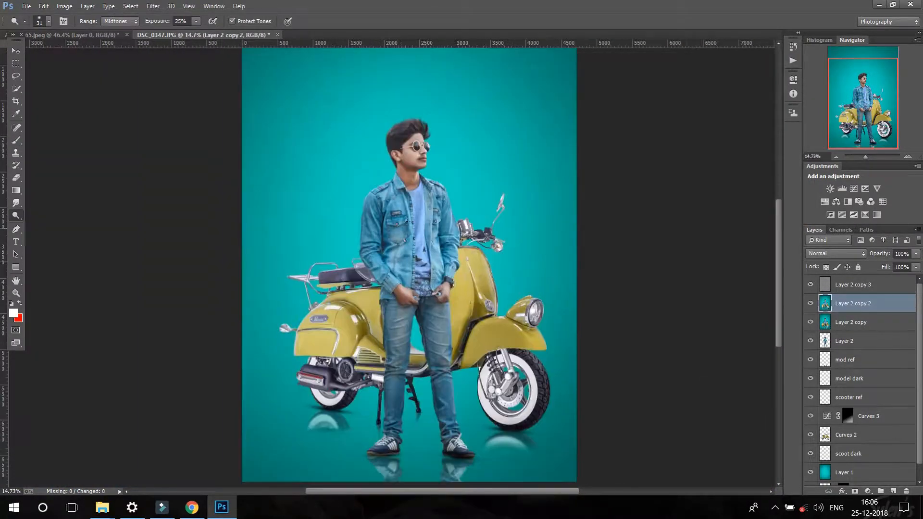
- Dodge the light creases on both legs of the jeans from thighs to ankles with a 21 px brush
scroll(413, 356, up, 12)
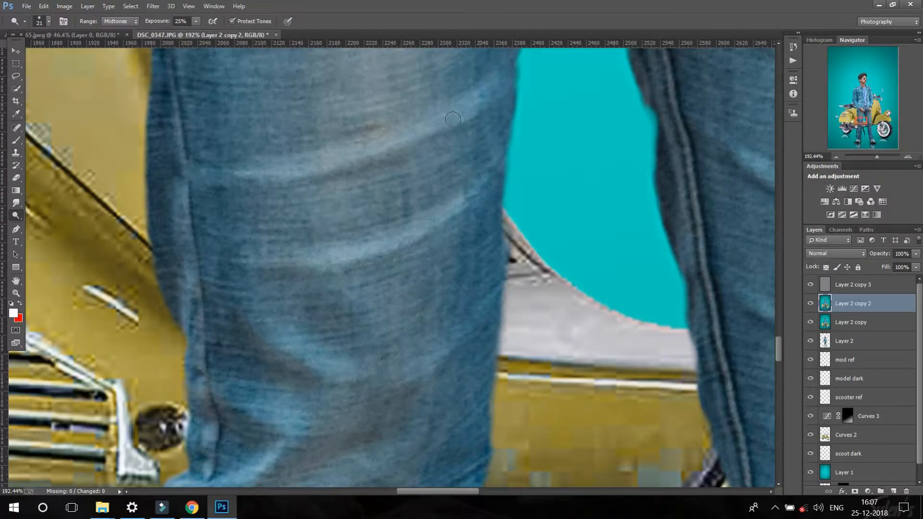
scroll(453, 120, down, 4)
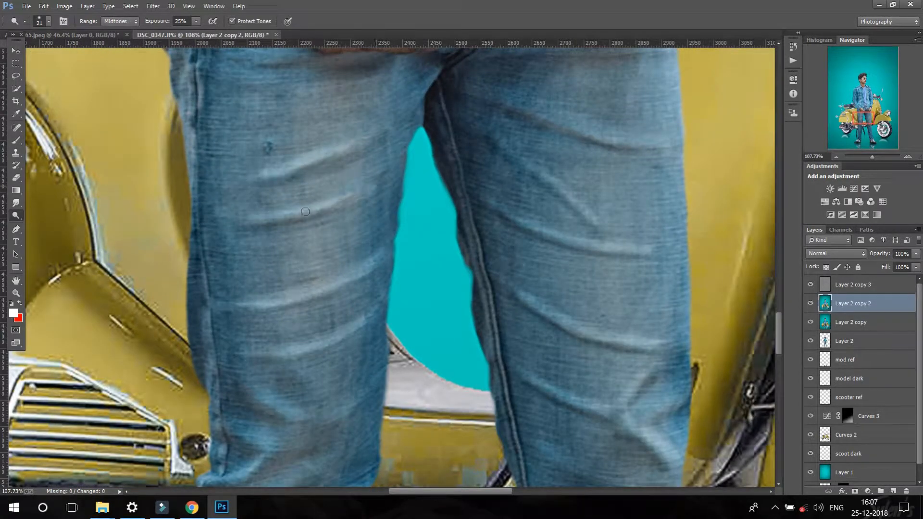
scroll(512, 130, down, 5)
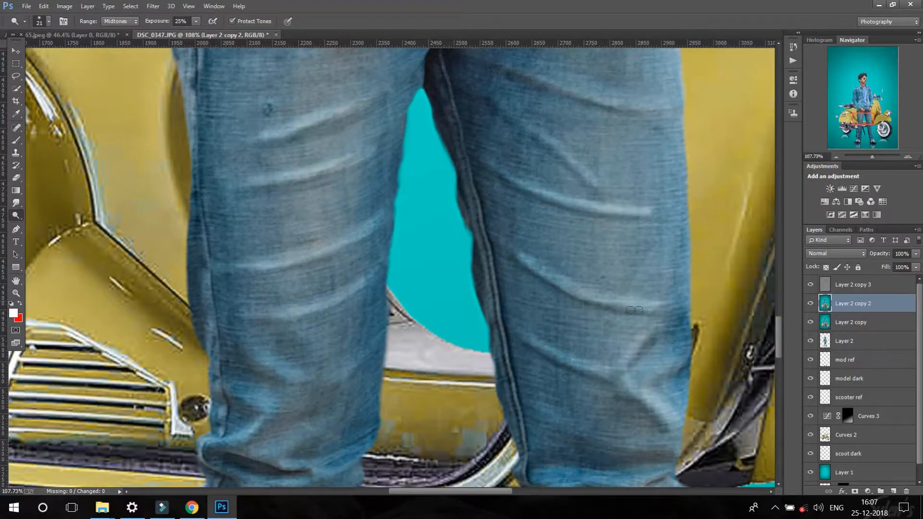
scroll(217, 254, down, 3)
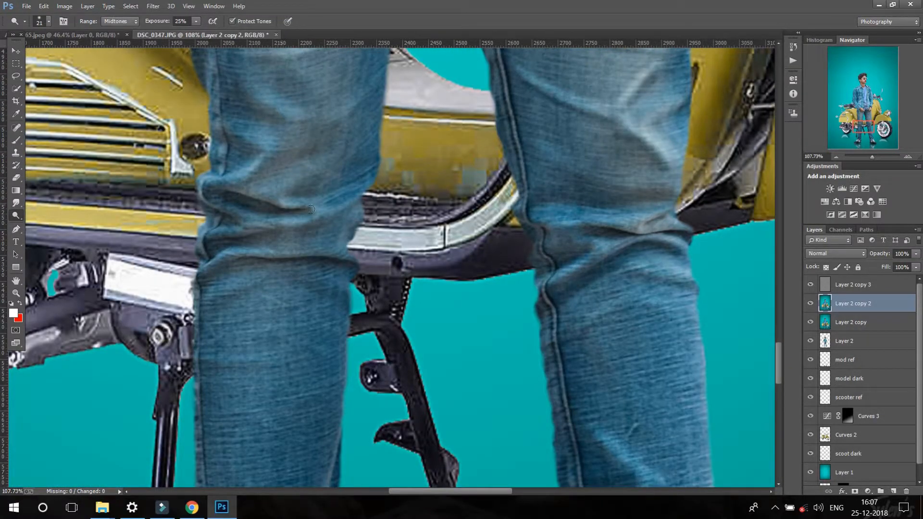
scroll(311, 209, down, 5)
scroll(240, 374, down, 1)
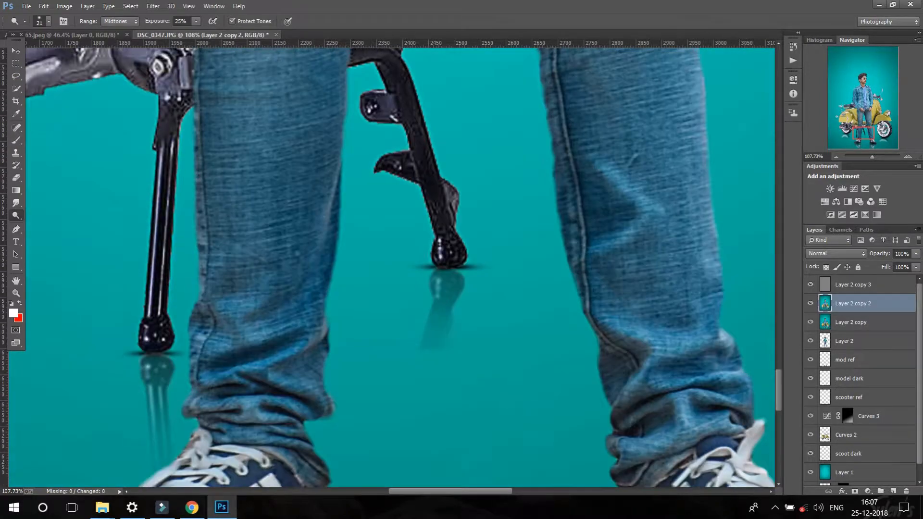
scroll(384, 267, down, 1)
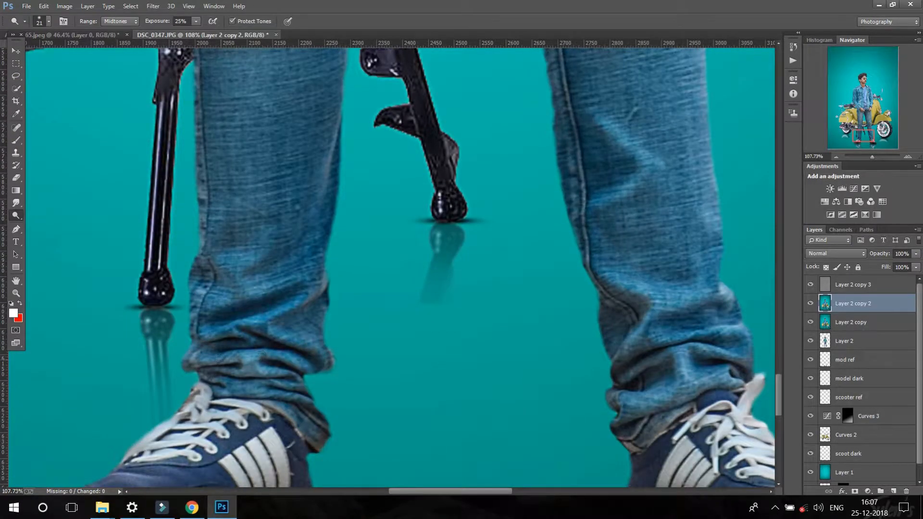
key(ctrl+0)
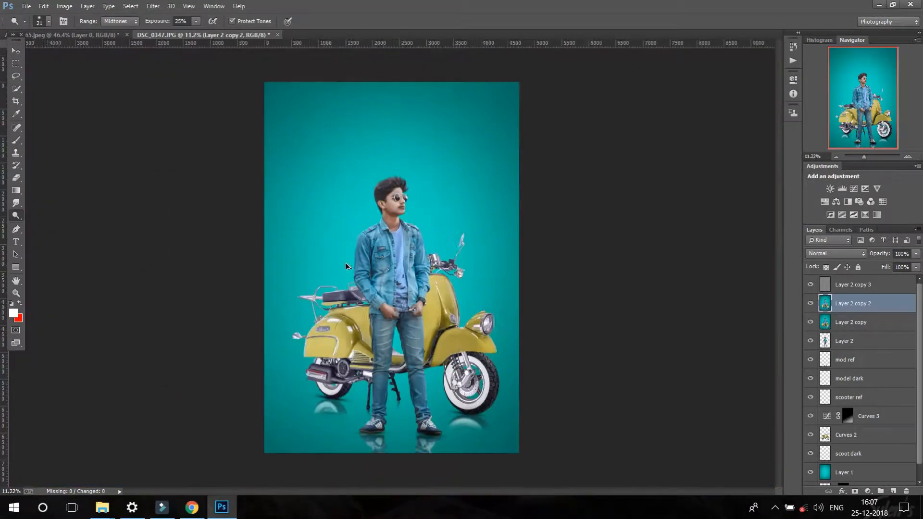
- Copy the man to a new layer, add a Curves adjustment darkening input 158 to output 122 above it, and invert its mask
scroll(452, 233, up, 4)
scroll(452, 232, down, 4)
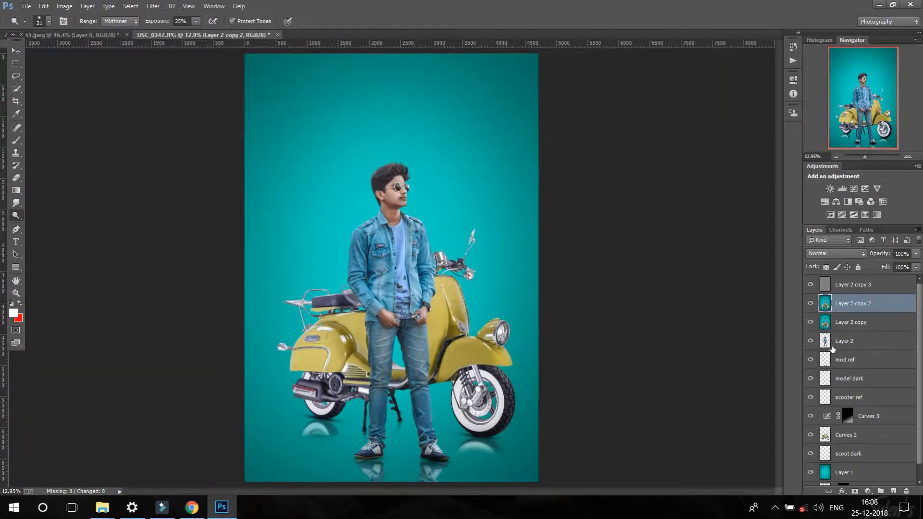
key(ctrl+j)
click(853, 189)
drag(729, 166, 736, 168)
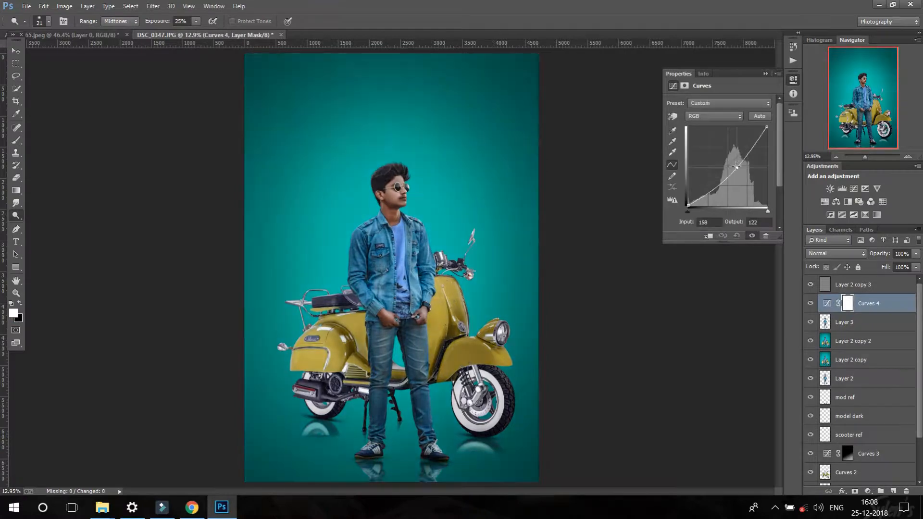
click(780, 71)
key(ctrl+i)
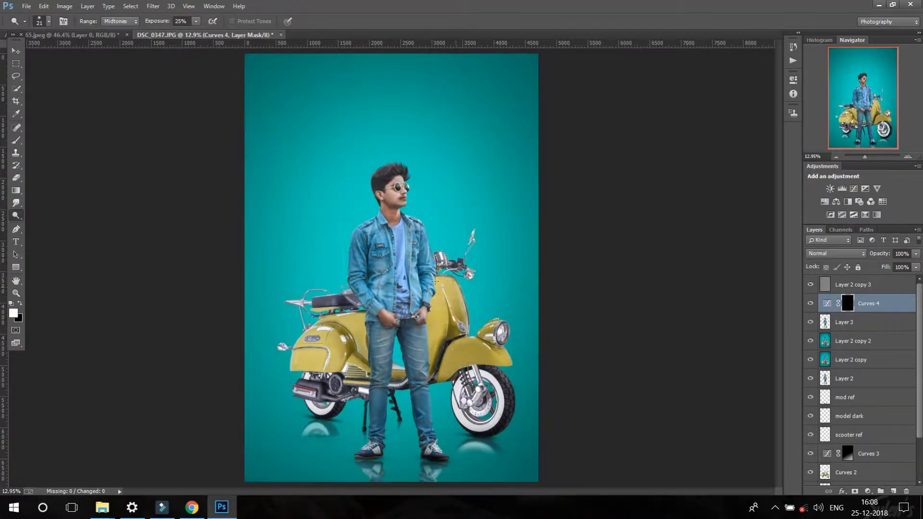
- Set the Curves 4 layer to Luminosity and paint white on its mask over the jacket's shadows with a 40% opacity brush
scroll(376, 261, up, 5)
key(x)
key(b)
scroll(398, 304, up, 2)
click(19, 304)
scroll(399, 312, down, 1)
scroll(385, 298, down, 3)
scroll(374, 285, up, 2)
drag(405, 260, 415, 262)
scroll(405, 260, down, 1)
click(835, 254)
click(839, 306)
mouse_move(406, 289)
mouse_down()
mouse_move(446, 338)
mouse_move(474, 319)
mouse_up()
scroll(466, 337, down, 7)
scroll(464, 248, up, 7)
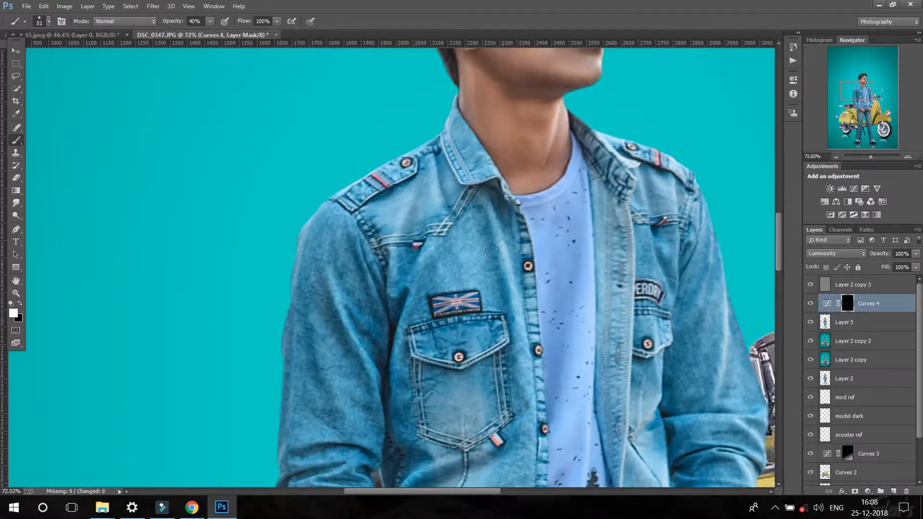
scroll(407, 207, down, 3)
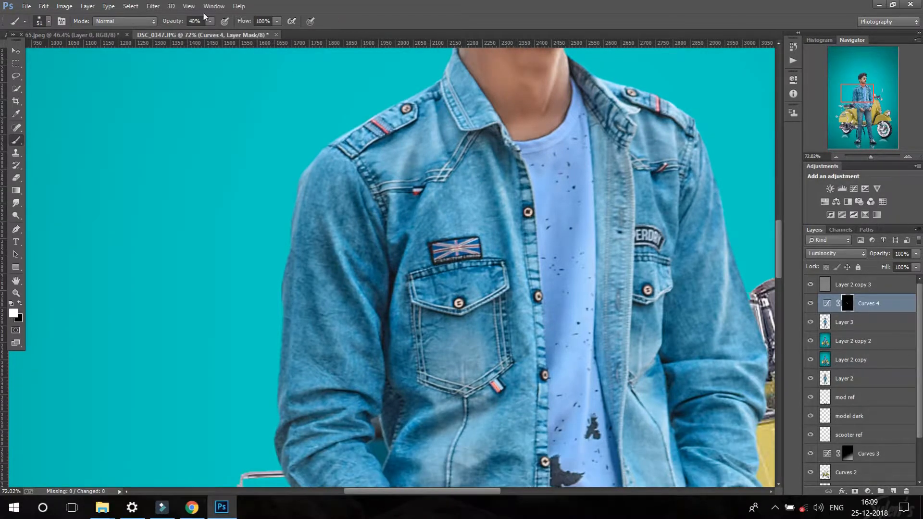
- Lower the brush opacity to 24% and paint the Curves 4 mask over the shaded areas of the jacket front and sleeves
click(210, 21)
drag(211, 35, 202, 34)
scroll(433, 260, down, 5)
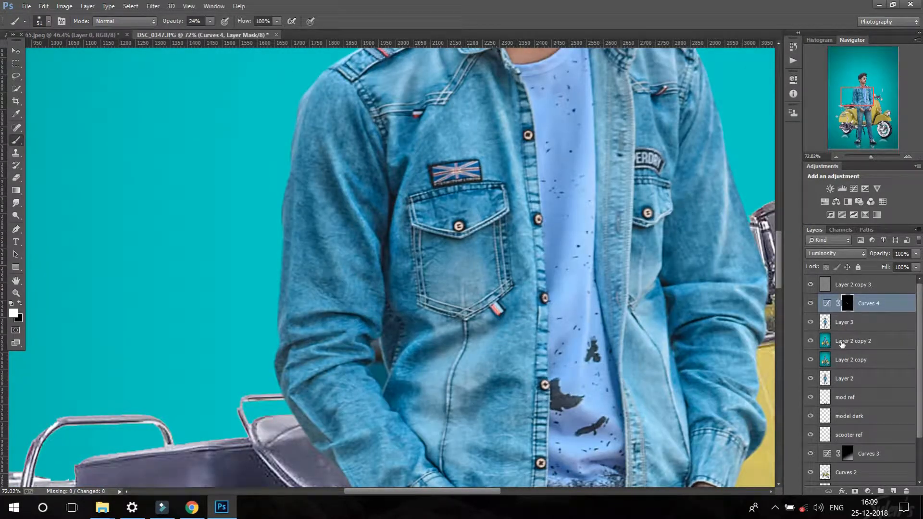
scroll(577, 216, down, 3)
scroll(418, 250, down, 5)
scroll(490, 255, up, 6)
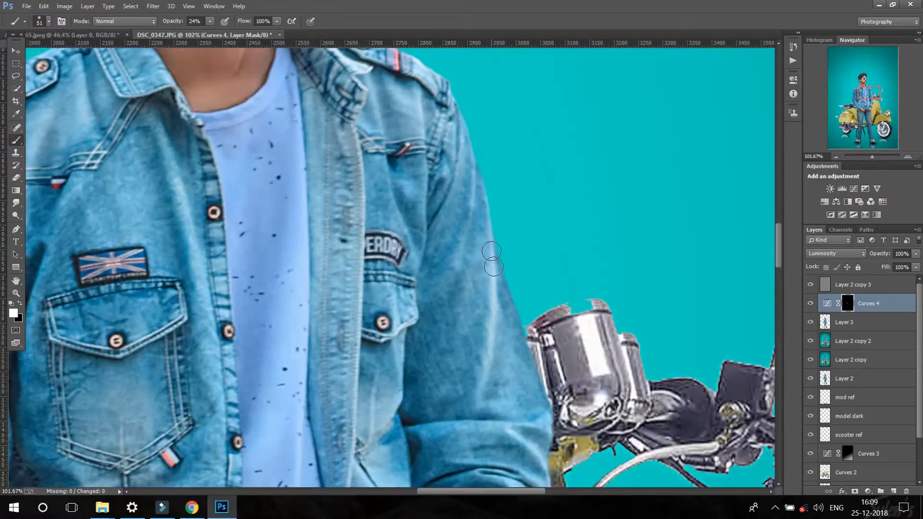
scroll(518, 390, down, 2)
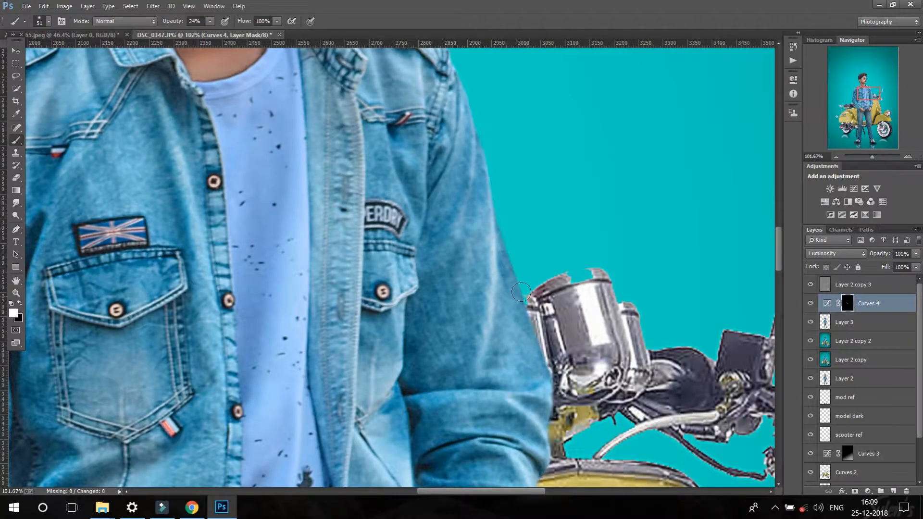
scroll(522, 292, up, 1)
scroll(498, 311, down, 8)
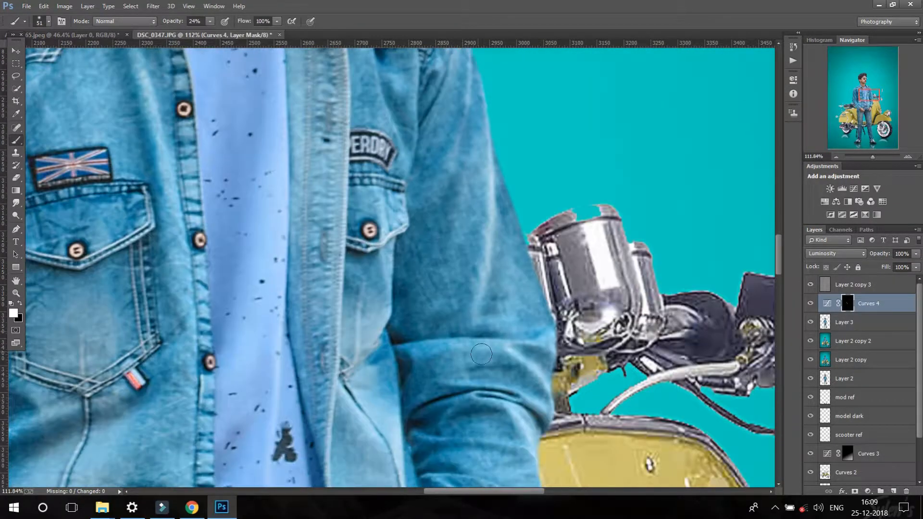
- Reduce the brush to 12 px and paint darker creases into the sleeve folds above the watch
scroll(507, 331, down, 1)
key(bracketleft)
key(bracketleft)
key(bracketleft)
key(bracketleft)
scroll(462, 325, down, 1)
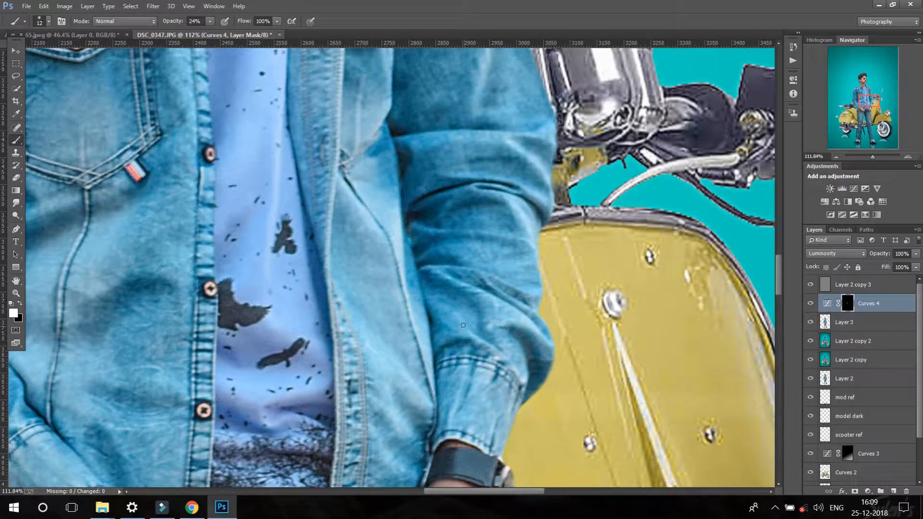
scroll(476, 328, down, 1)
scroll(488, 341, down, 10)
scroll(469, 216, up, 10)
- Deepen the shading on the upper sleeve beside the handlebar with a 27 px brush at 34% opacity
drag(211, 21, 216, 24)
scroll(550, 215, up, 3)
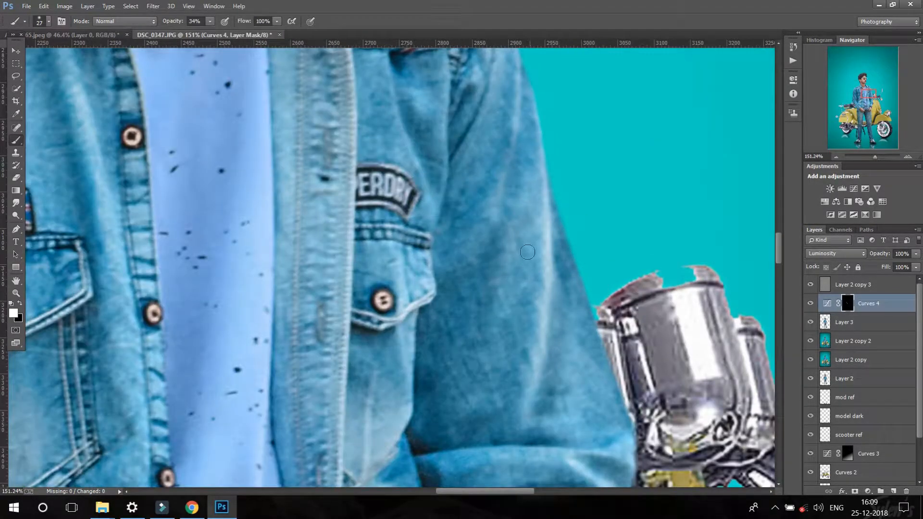
scroll(421, 253, down, 10)
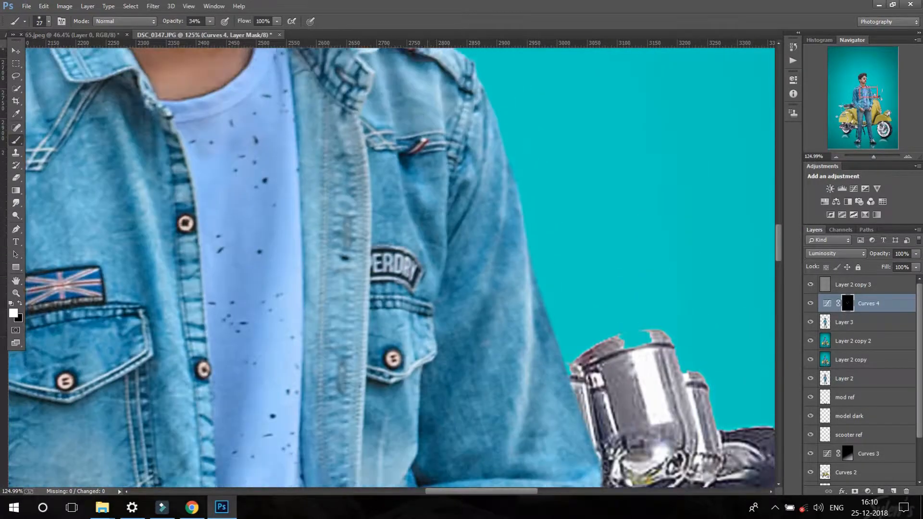
- Shade the man's neck and jawline with the brush at 10% opacity and merge Curves 4 with the man's copied layer
scroll(388, 131, up, 10)
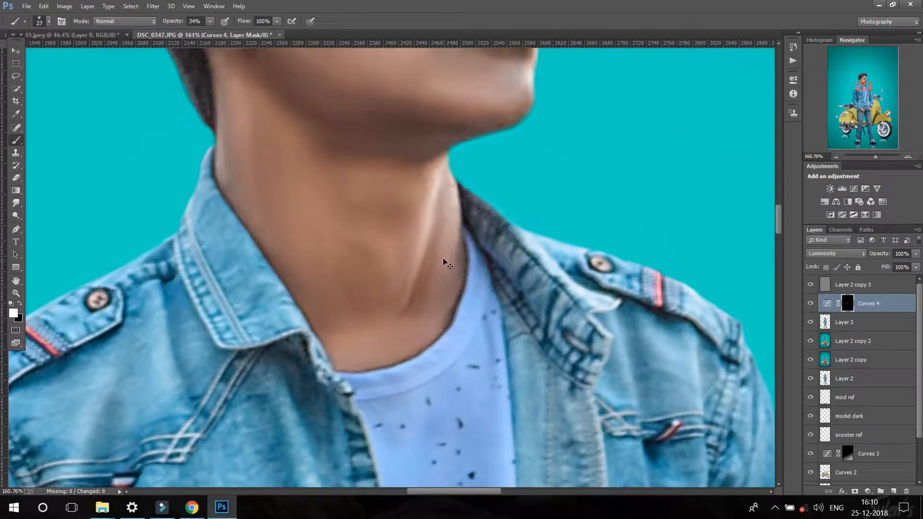
scroll(254, 273, up, 1)
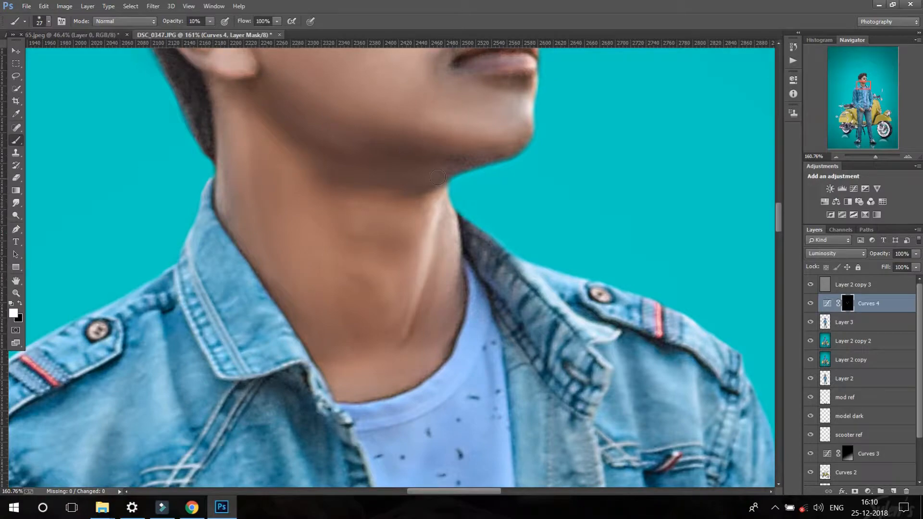
scroll(437, 177, down, 8)
scroll(353, 194, down, 2)
key(ctrl+e)
- Dodge the highlights on the man's face around the cheek, nose, lips and chin on the merged Curves 4 layer
scroll(399, 257, up, 7)
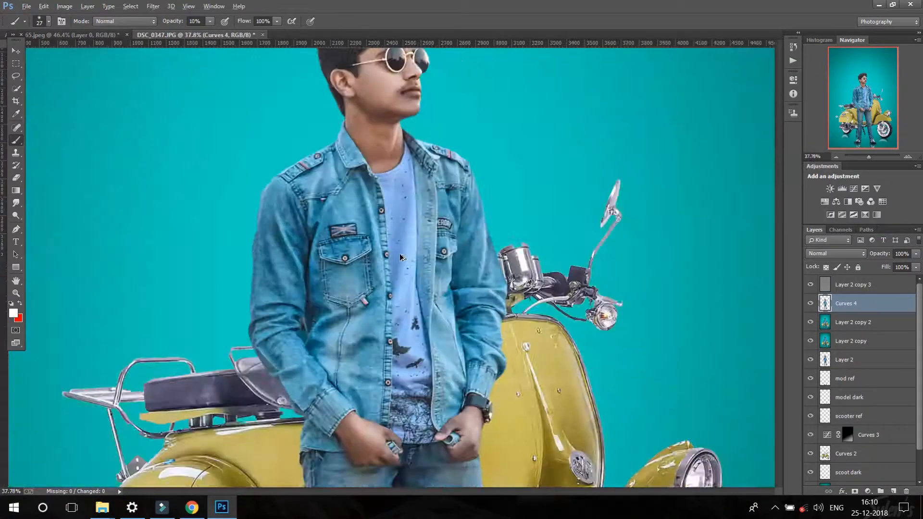
click(16, 215)
scroll(399, 192, up, 4)
scroll(449, 152, up, 5)
scroll(484, 227, down, 1)
scroll(486, 241, up, 2)
scroll(488, 321, down, 2)
scroll(489, 322, down, 4)
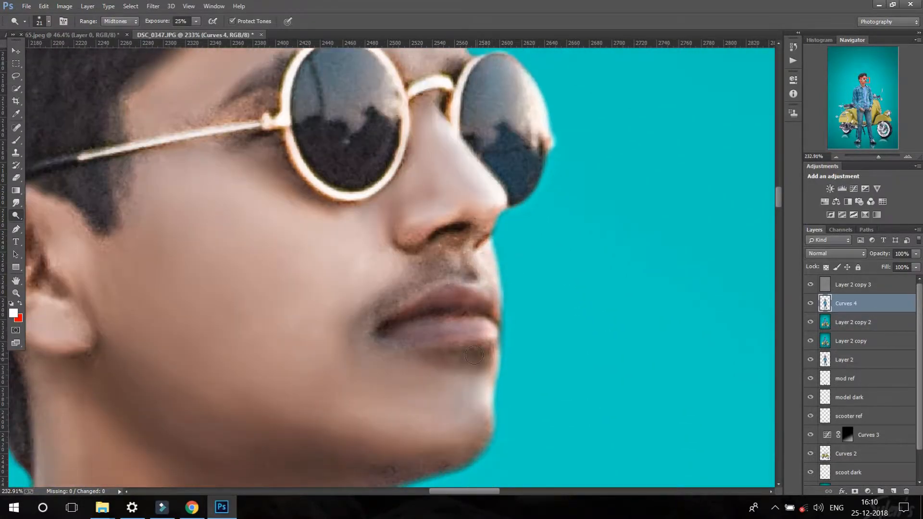
scroll(476, 418, down, 4)
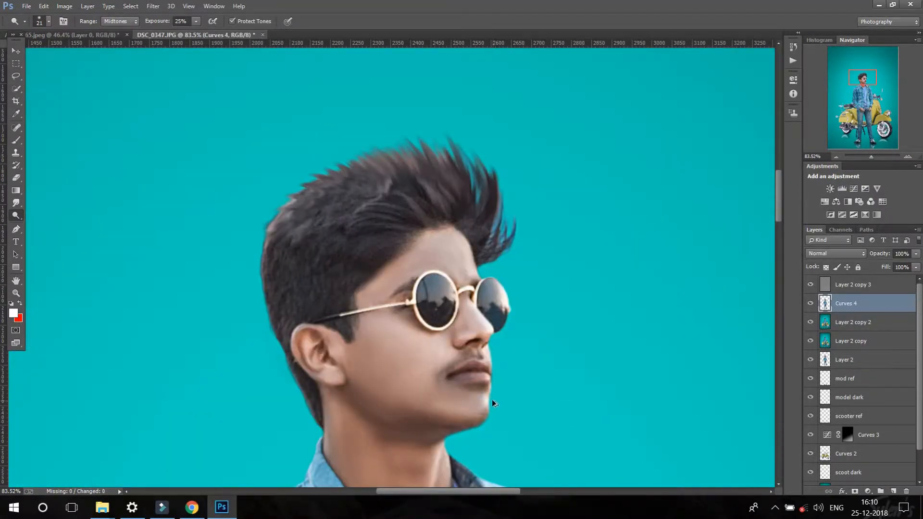
scroll(492, 400, down, 6)
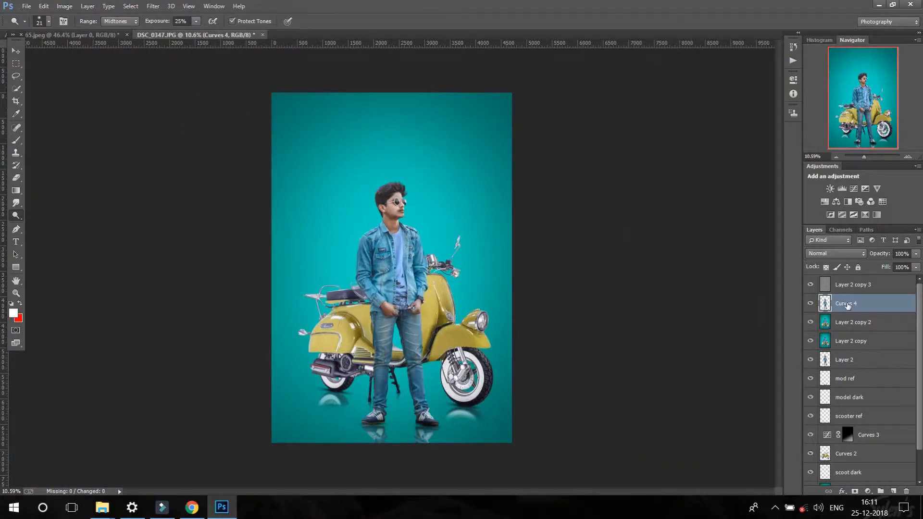
- Duplicate the Curves 4 layer and give the copy a white Inner Glow effect
scroll(389, 252, up, 6)
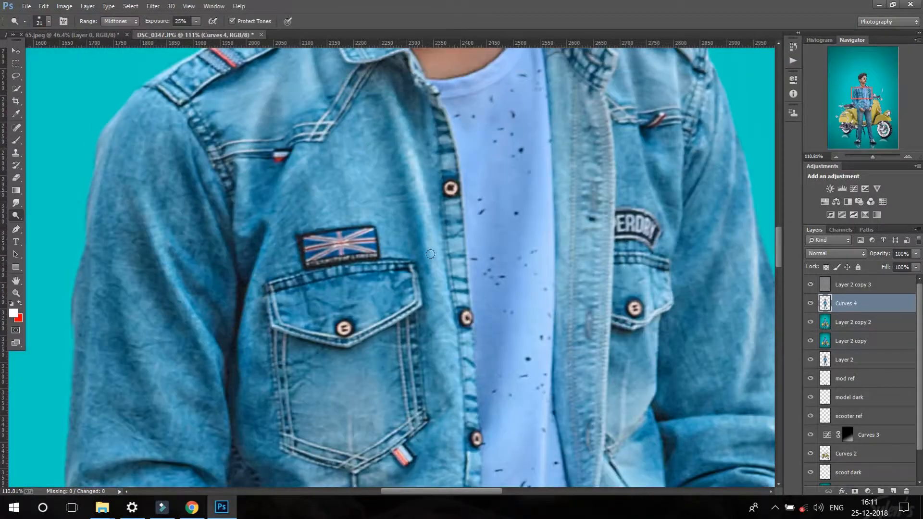
scroll(430, 254, down, 8)
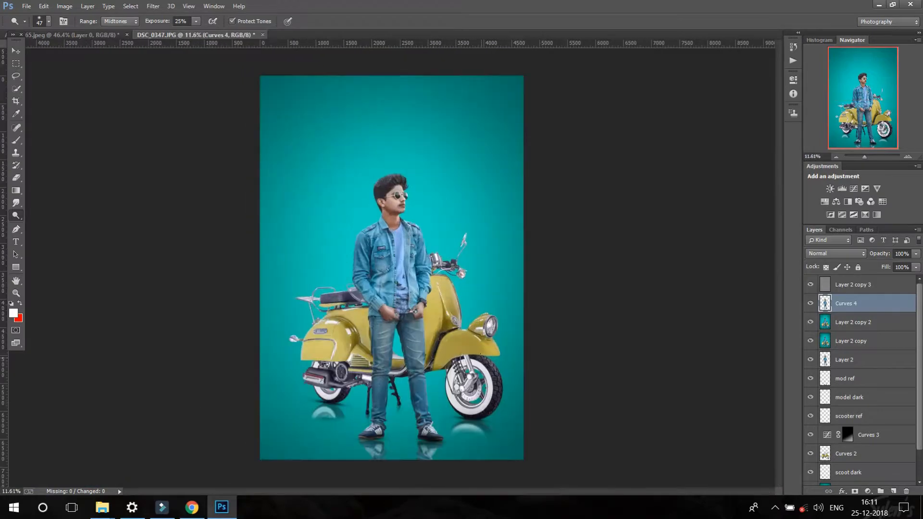
scroll(480, 354, up, 1)
scroll(481, 354, down, 1)
key(ctrl+j)
click(841, 491)
click(822, 401)
click(758, 220)
click(842, 491)
click(823, 412)
click(577, 291)
click(268, 251)
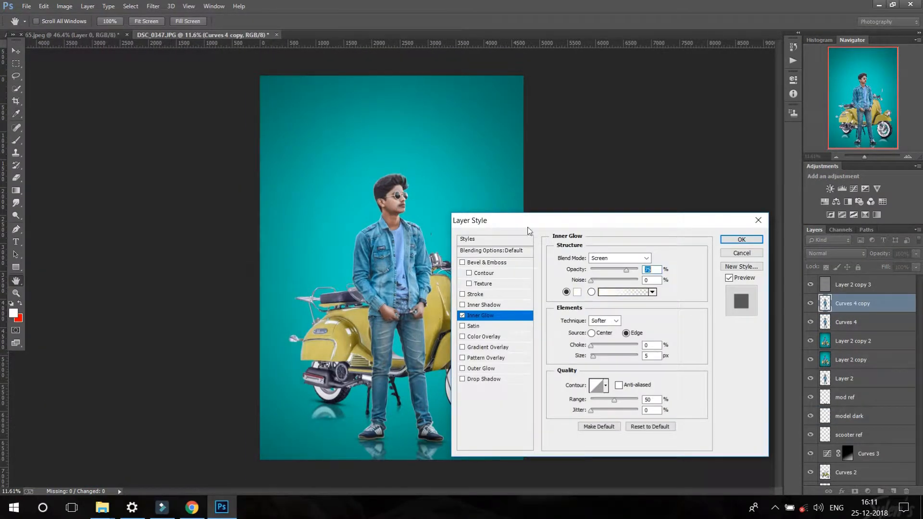
- Set the man's inner glow to 57% opacity, 15% choke and 100% range, enlarge its size, and apply it
drag(528, 227, 572, 128)
drag(636, 245, 645, 245)
mouse_move(637, 255)
mouse_down()
mouse_move(653, 257)
mouse_move(645, 257)
mouse_up()
drag(658, 299, 693, 300)
click(650, 169)
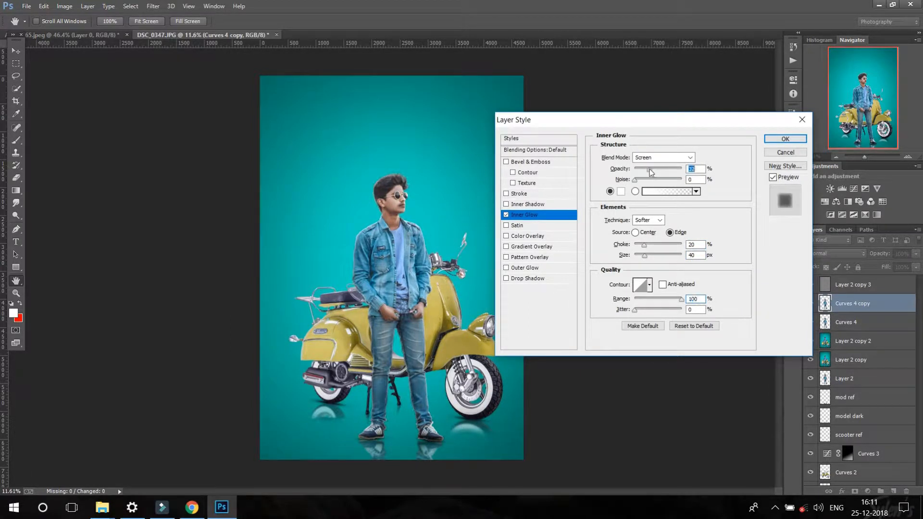
drag(644, 244, 647, 260)
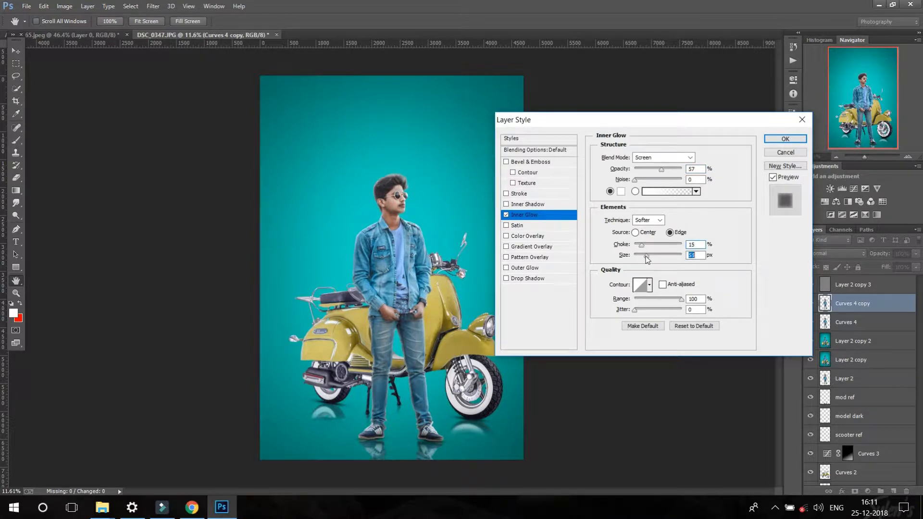
click(789, 140)
- Rasterize the layer style of Curves 4 copy
scroll(423, 394, up, 6)
right_click(867, 304)
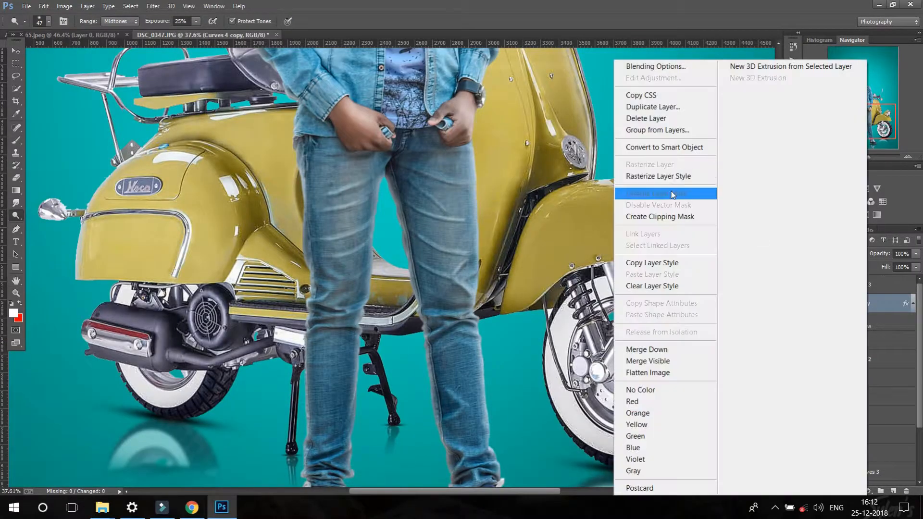
right_click(900, 304)
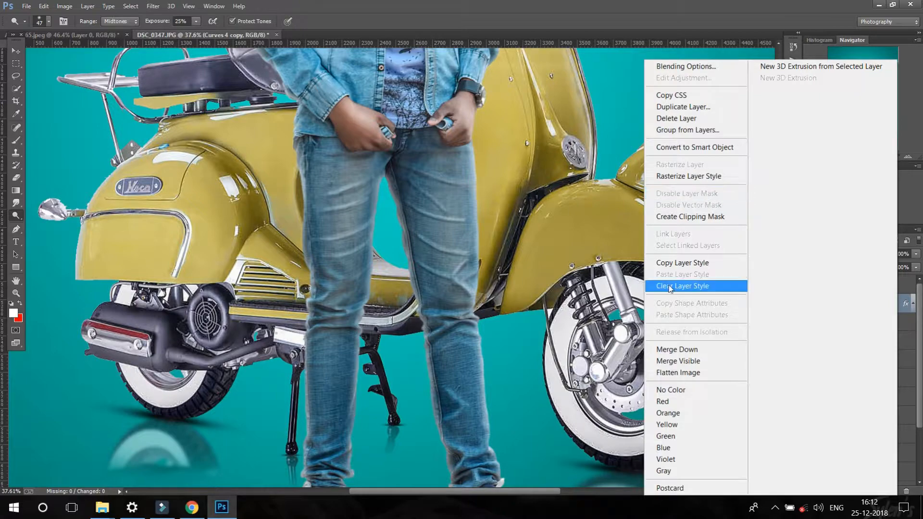
click(626, 297)
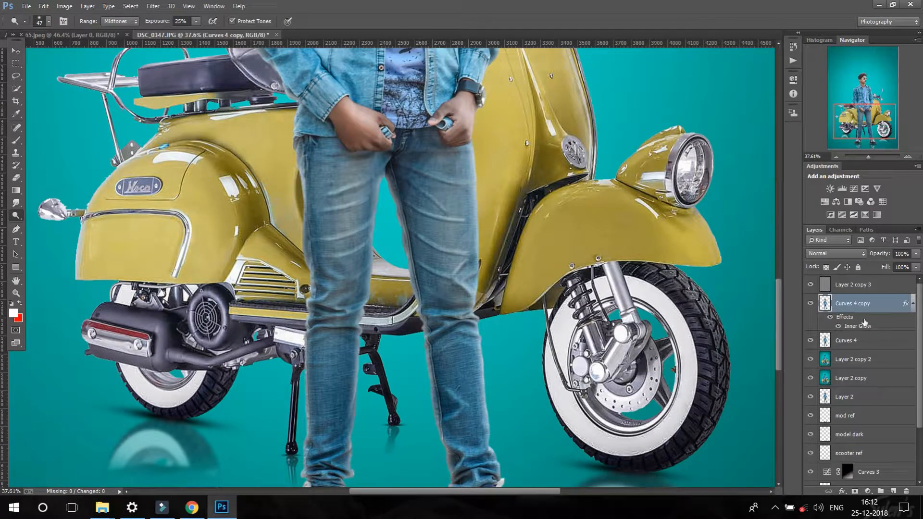
right_click(861, 304)
click(639, 179)
scroll(437, 242, down, 1)
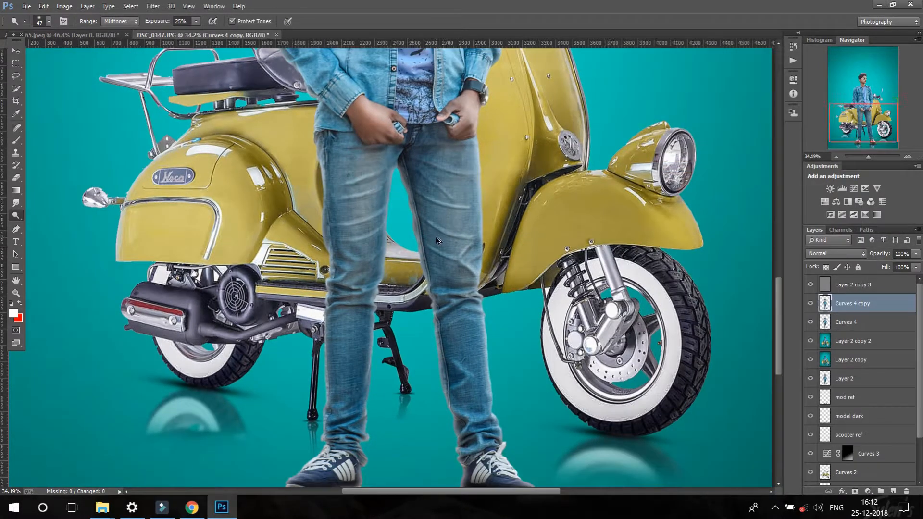
- Erase excess glow around the man's legs and upper body on Curves 4 copy, reducing the eraser to 304 px
scroll(438, 242, up, 4)
click(17, 177)
drag(459, 397, 403, 392)
scroll(332, 374, down, 6)
scroll(339, 230, up, 10)
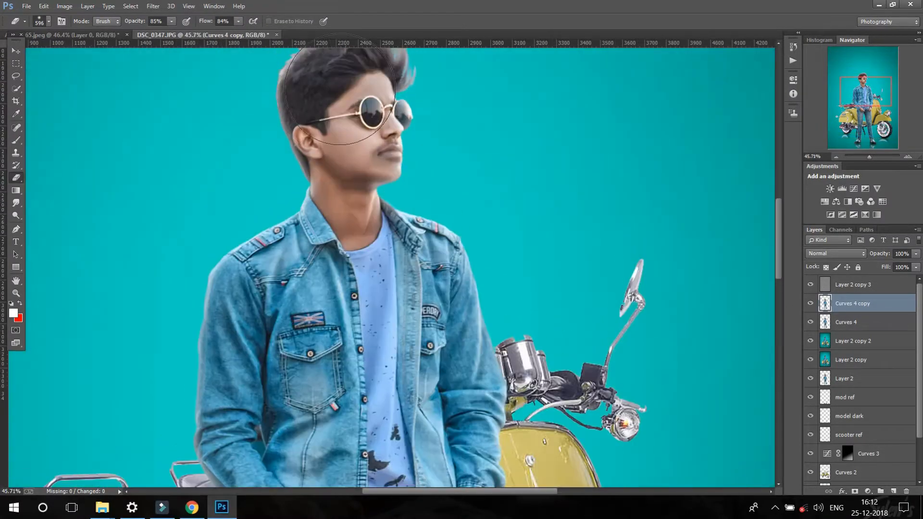
key(bracketleft)
key(bracketleft)
key(bracketleft)
scroll(346, 145, down, 5)
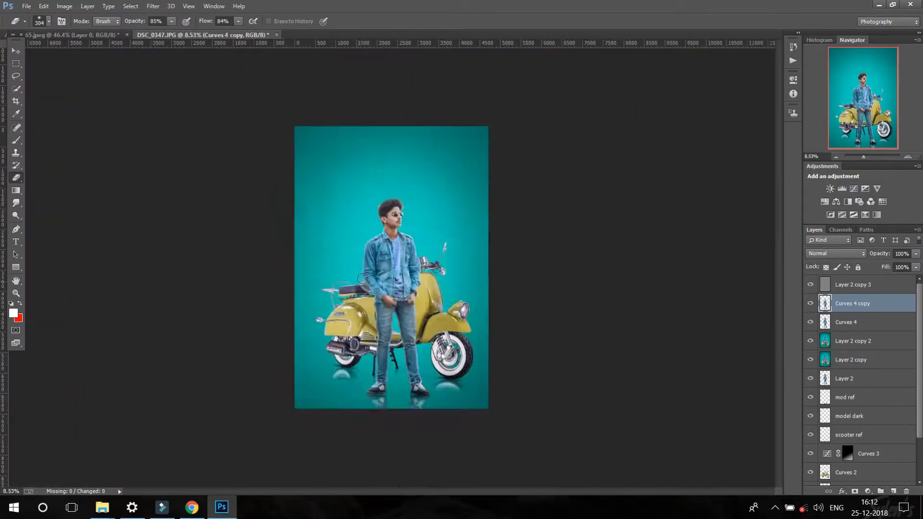
scroll(396, 223, up, 3)
scroll(393, 188, down, 4)
scroll(381, 219, up, 3)
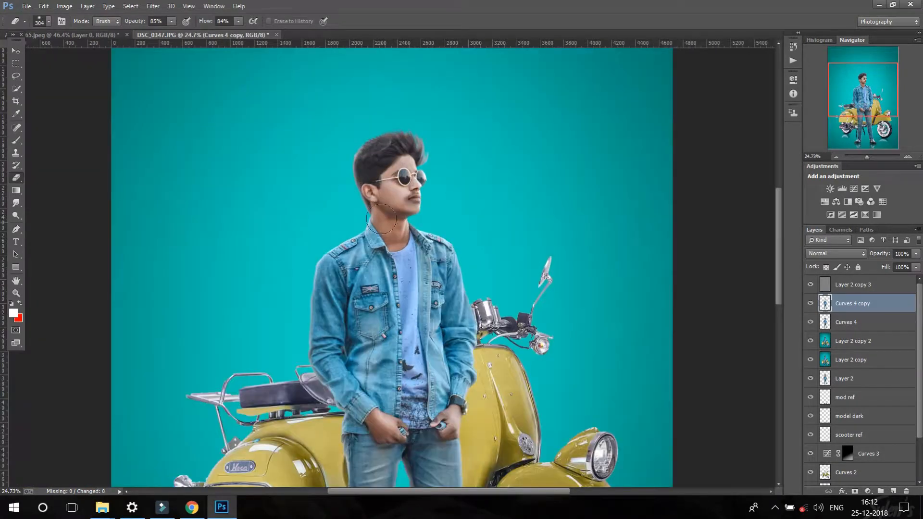
scroll(369, 148, down, 3)
- Place the mod ref layer above Layer 2 and merge Curves 4 copy with Curves 4
click(858, 377)
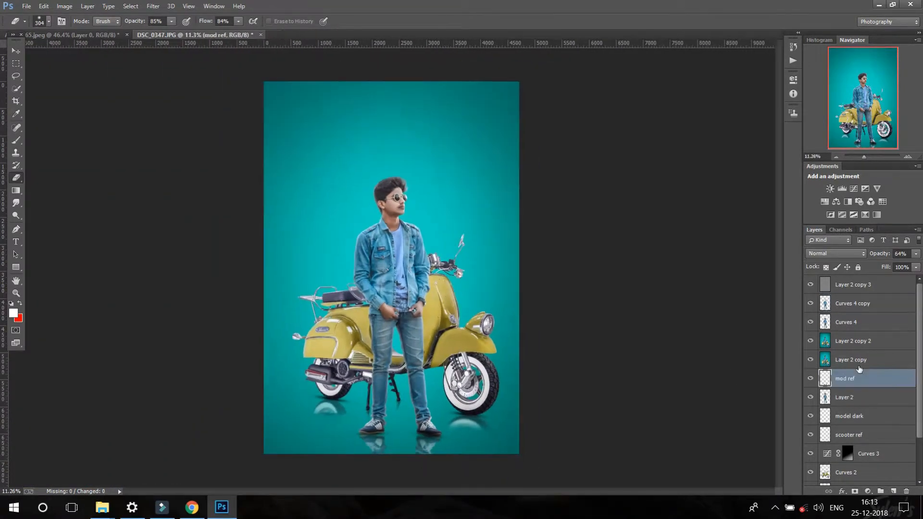
click(852, 309)
ctrl+click(853, 324)
right_click(852, 323)
click(634, 349)
- Load the Curves 2 scooter outline as a selection and copy that area of Layer 2 copy 2 to a new layer
ctrl+click(826, 454)
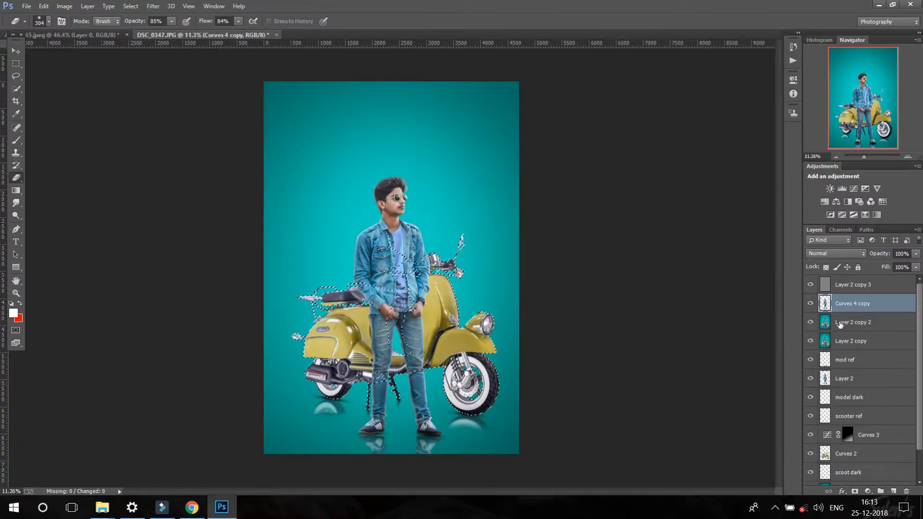
click(841, 325)
key(ctrl+j)
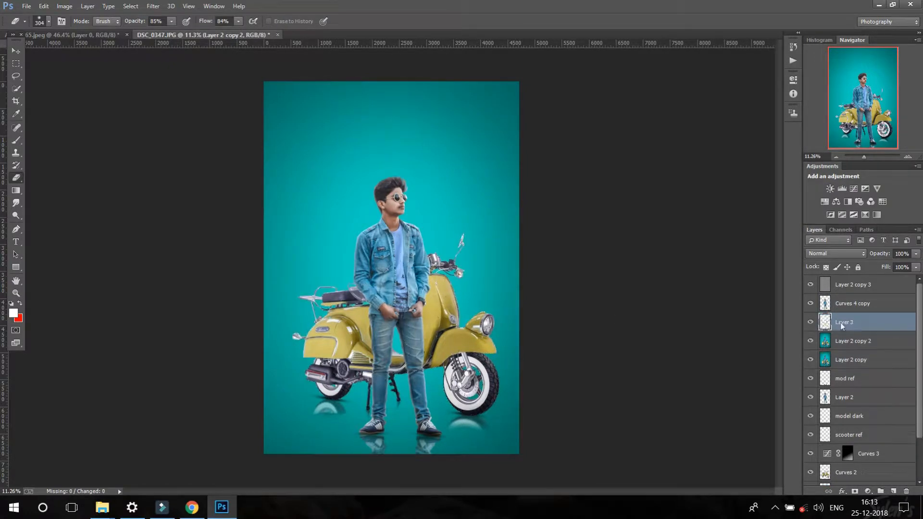
- Compare the image with the Curves 4 copy layer hidden and shown
click(809, 304)
click(809, 304)
scroll(391, 267, up, 1)
click(846, 341)
click(844, 322)
click(811, 302)
click(811, 302)
click(810, 304)
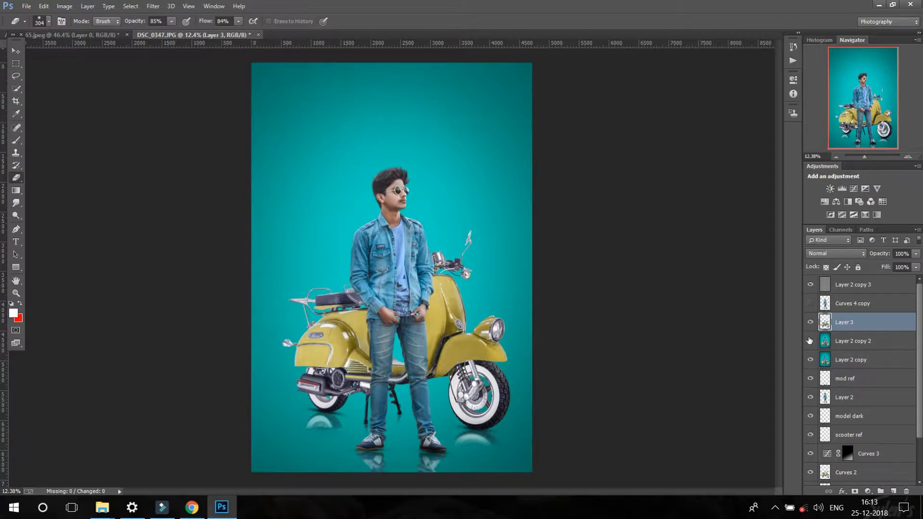
click(810, 304)
scroll(844, 323, down, 3)
scroll(845, 323, up, 3)
click(829, 240)
click(785, 292)
click(842, 492)
click(835, 403)
click(800, 121)
click(841, 491)
click(846, 411)
click(620, 191)
text(ffffff)
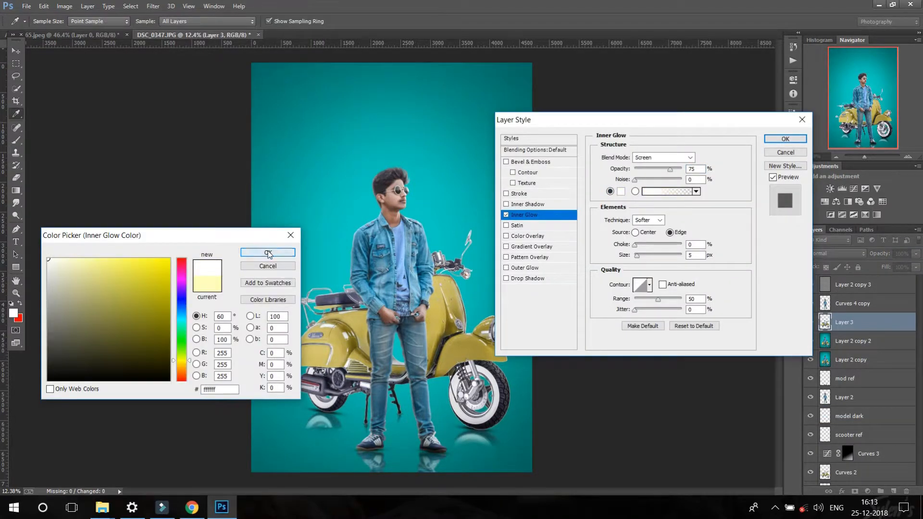
key(Return)
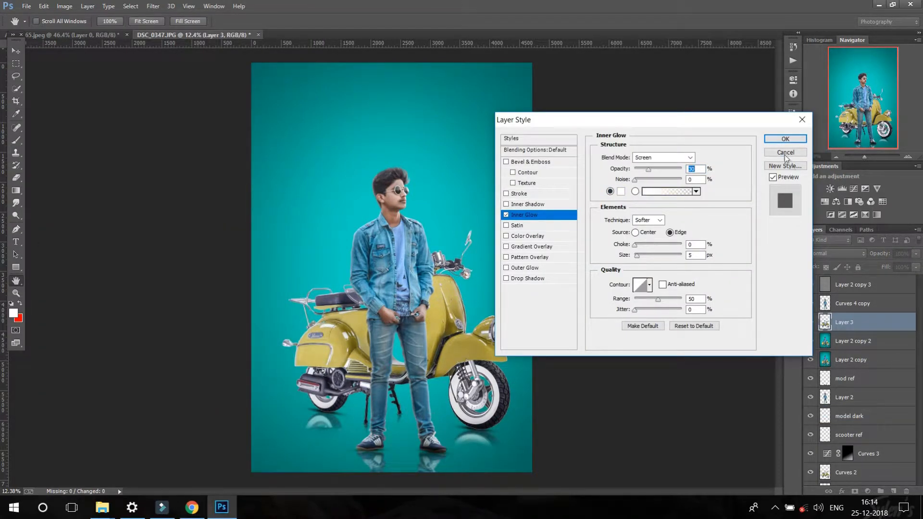
key(Return)
- Duplicate Layer 3 and add an Inner Glow in white (ffffff) to the copy
key(ctrl+j)
key(e)
click(841, 491)
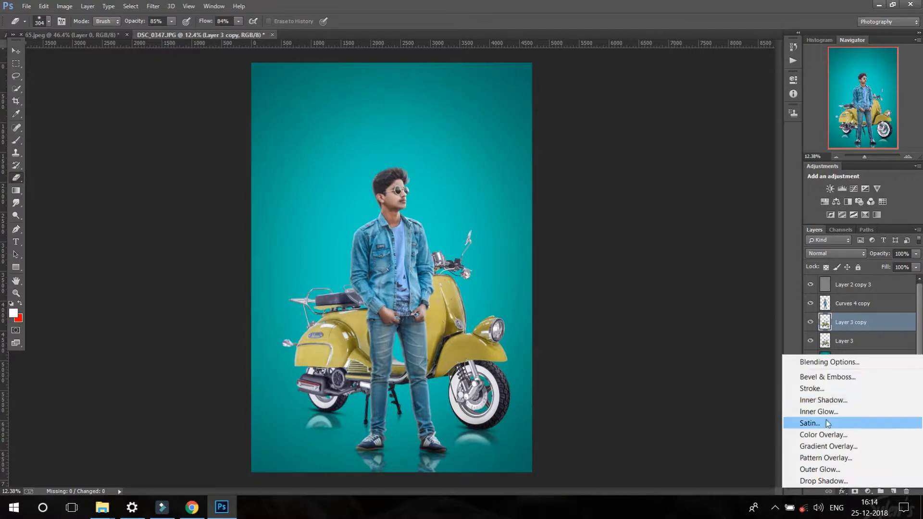
click(846, 411)
click(621, 192)
text(ffffff)
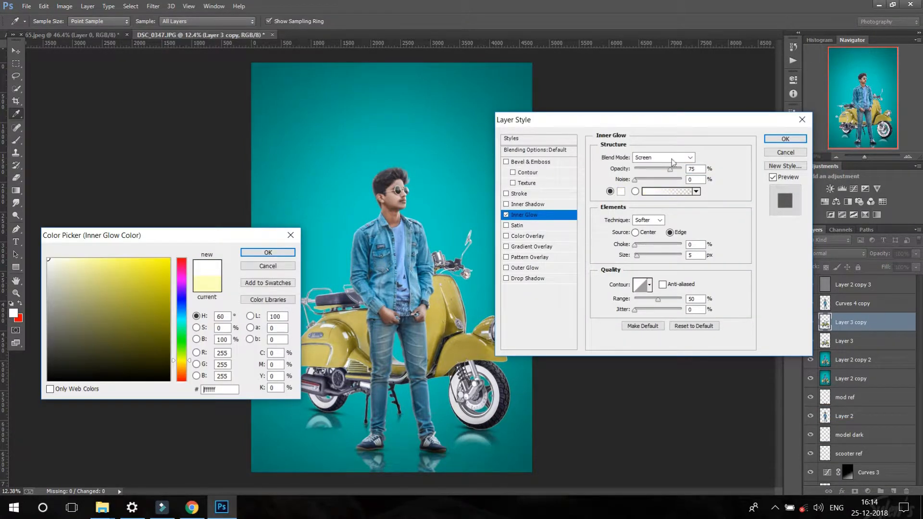
key(Return)
- Set the scooter's inner glow to 17% opacity, 0% choke and 100% range, enlarge its size, and apply it
drag(635, 245, 645, 244)
drag(637, 255, 645, 256)
drag(658, 299, 683, 299)
drag(669, 170, 642, 169)
drag(646, 245, 642, 245)
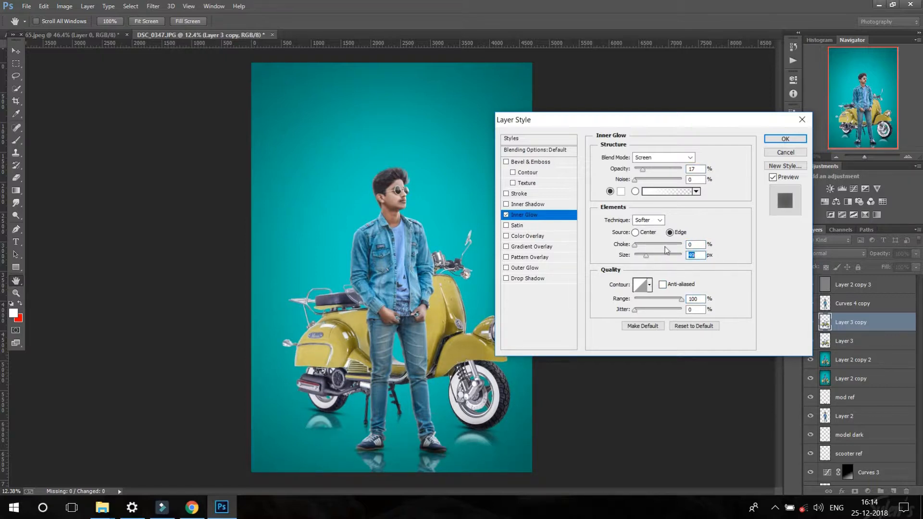
click(784, 139)
- Rasterize the layer style of Layer 3 copy
key(e)
right_click(883, 330)
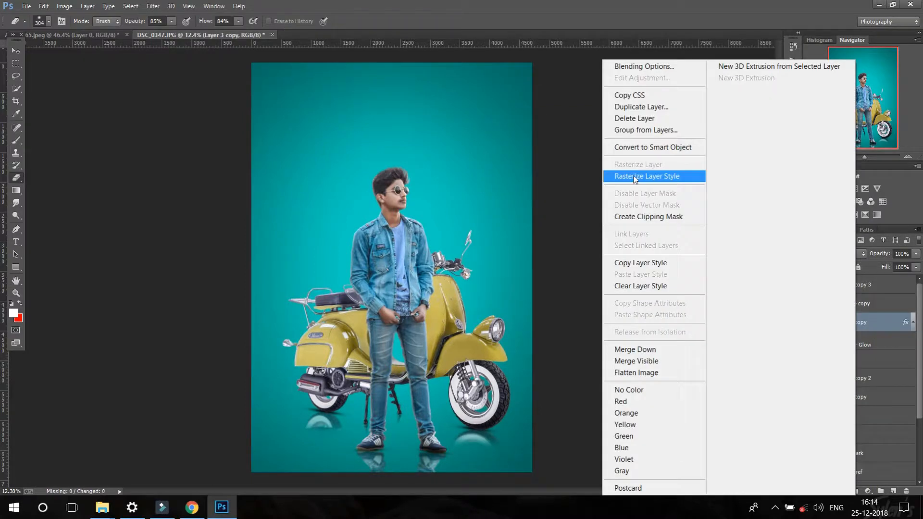
click(621, 175)
- Enlarge the eraser to 616 px and touch up the glow around the scooter's lower parts on Layer 3 copy
scroll(324, 347, up, 3)
right_click(519, 303)
drag(575, 294, 586, 294)
ctrl+click(490, 334)
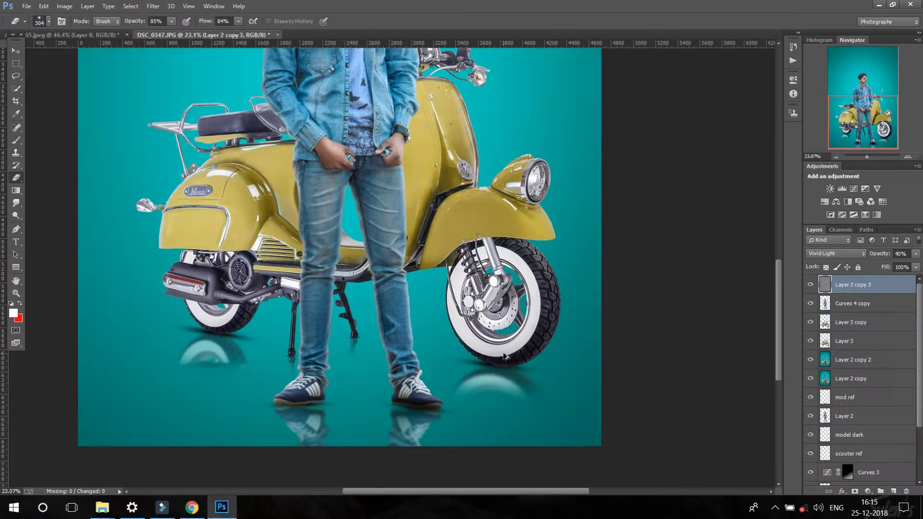
click(819, 329)
scroll(270, 309, down, 1)
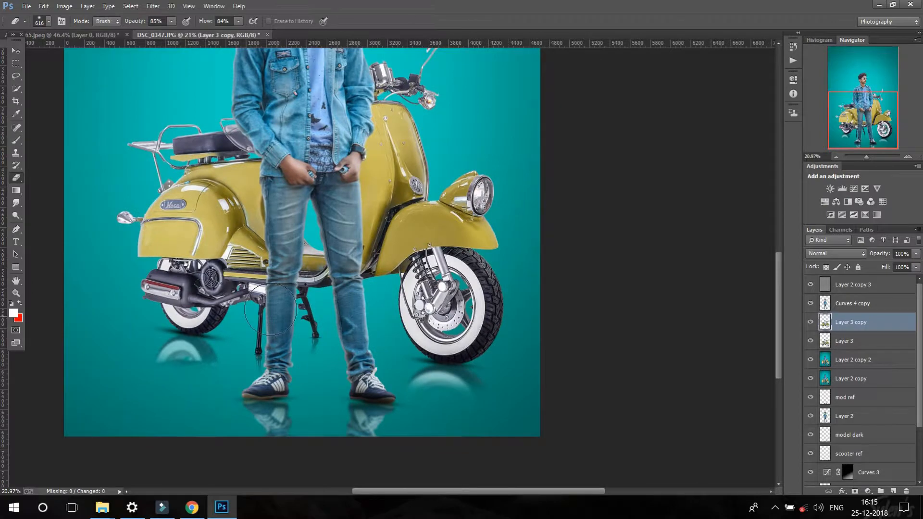
- Try merging all visible layers and undo the merge
scroll(271, 309, down, 5)
right_click(883, 322)
click(662, 359)
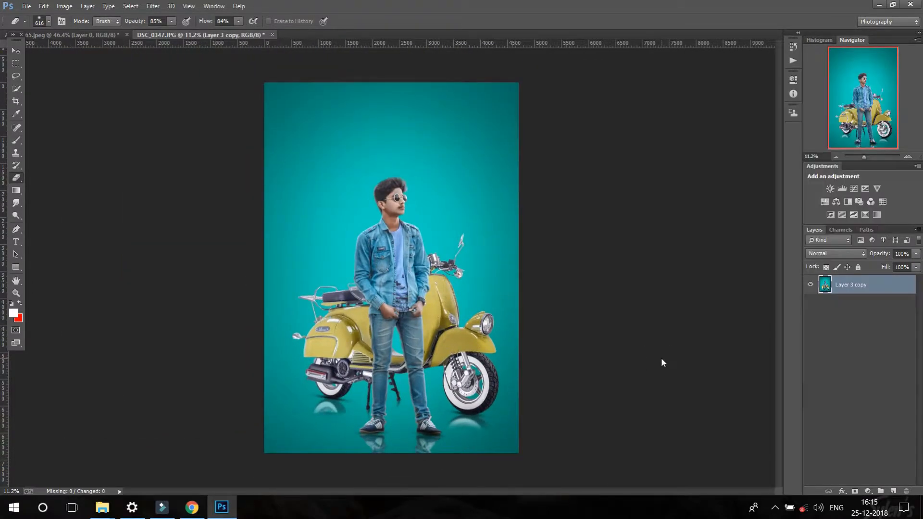
key(ctrl+z)
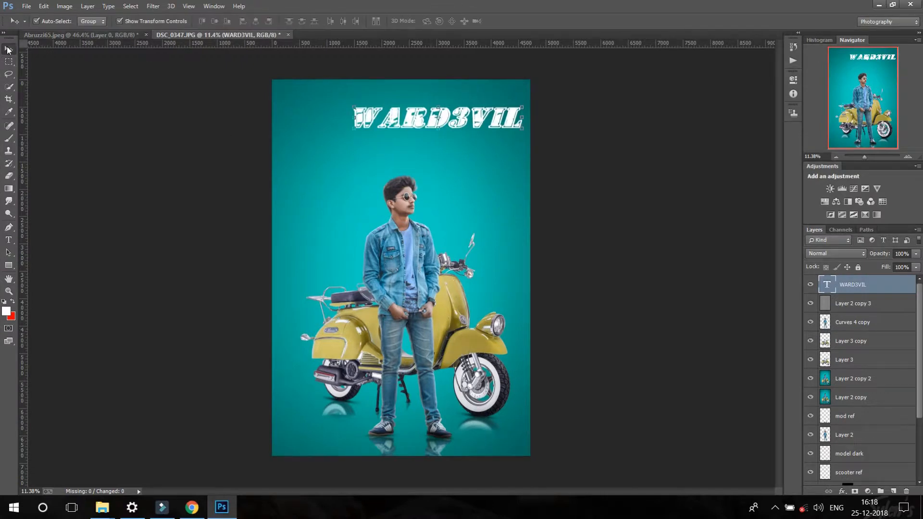
- Move the WARD3VIL title to the horizontal center of the canvas above the man
drag(438, 124, 384, 118)
drag(497, 128, 494, 135)
click(463, 22)
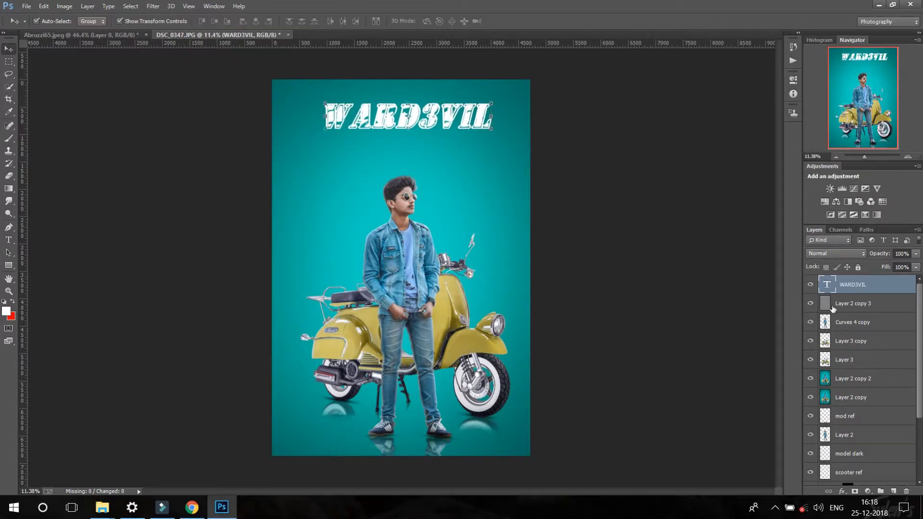
- Switch the WARD3VIL title to a thinner outlined lettering style and move it slightly down
double_click(827, 284)
click(104, 21)
click(109, 41)
click(11, 49)
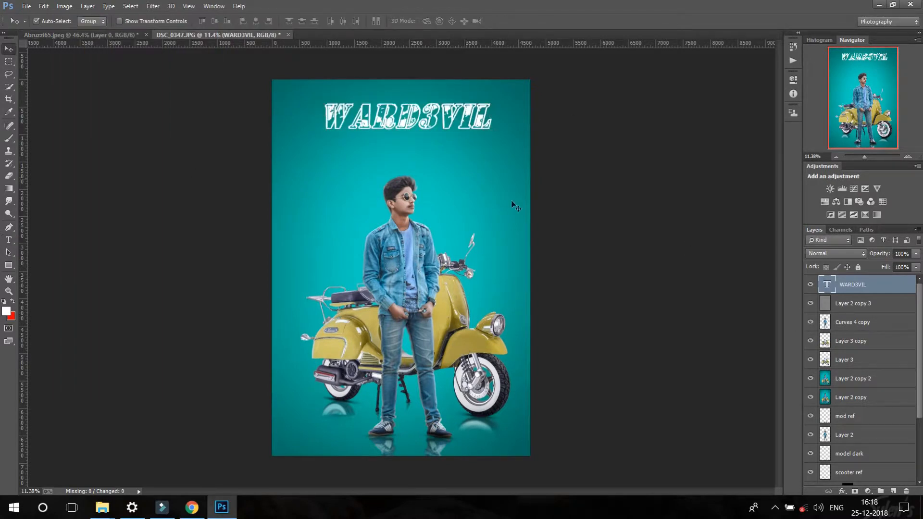
drag(463, 128, 460, 138)
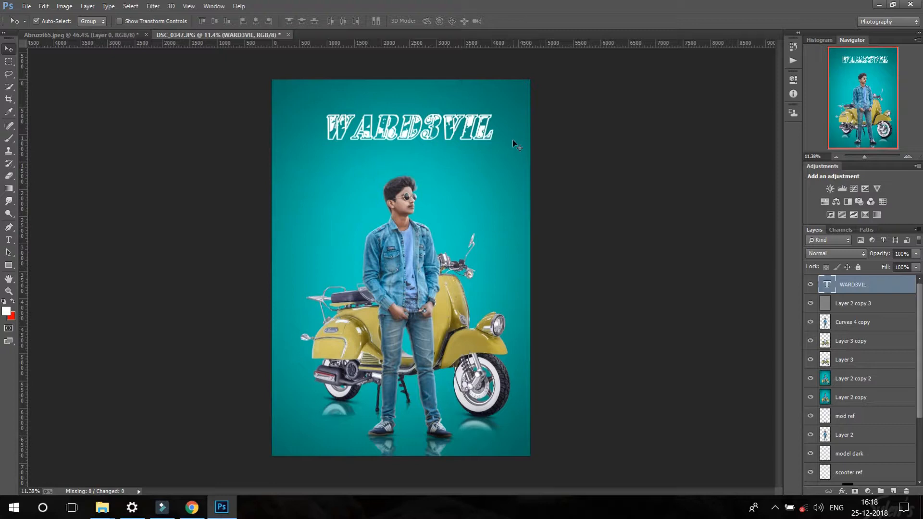
- On a new layer beneath Layer 3, dab a large white glow behind the man at 100% brush opacity and set the layer to 60% opacity
click(893, 492)
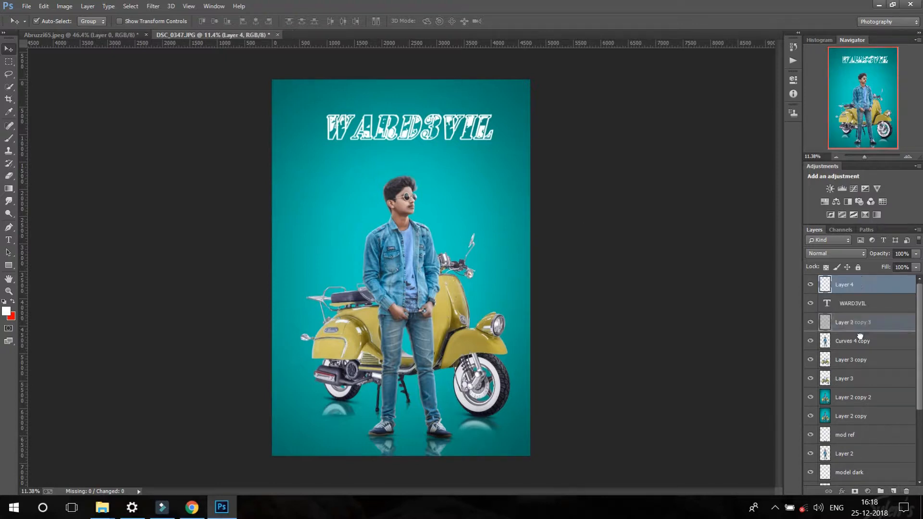
drag(859, 284, 857, 372)
key(b)
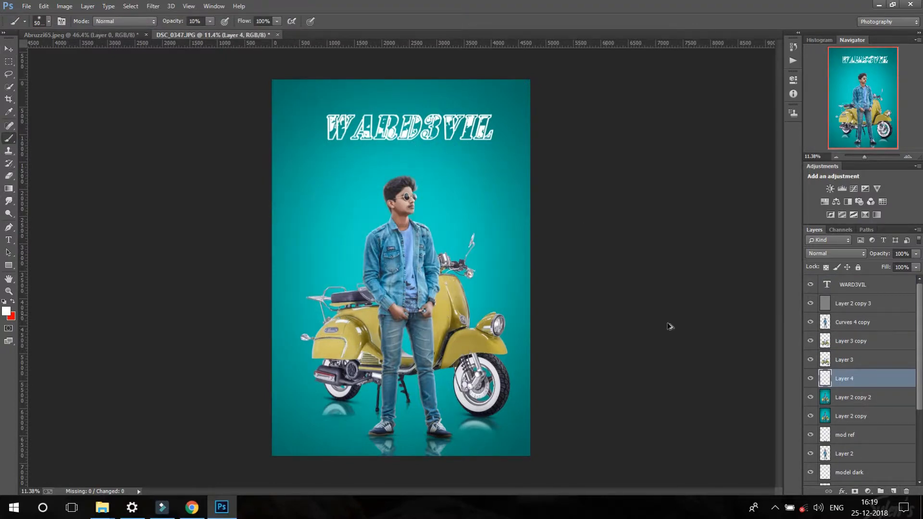
mouse_move(210, 21)
mouse_down()
mouse_move(216, 31)
mouse_move(257, 33)
mouse_up()
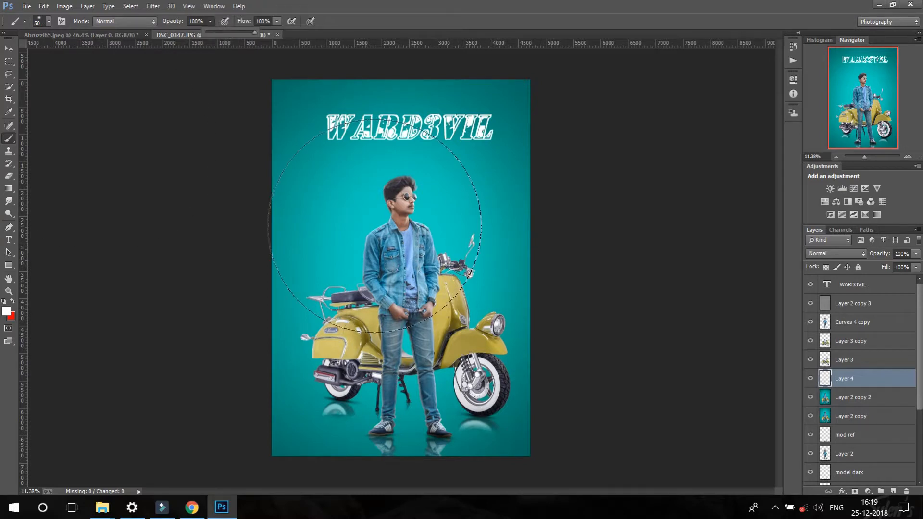
click(376, 228)
mouse_move(916, 254)
mouse_down()
mouse_move(885, 268)
mouse_move(897, 267)
mouse_up()
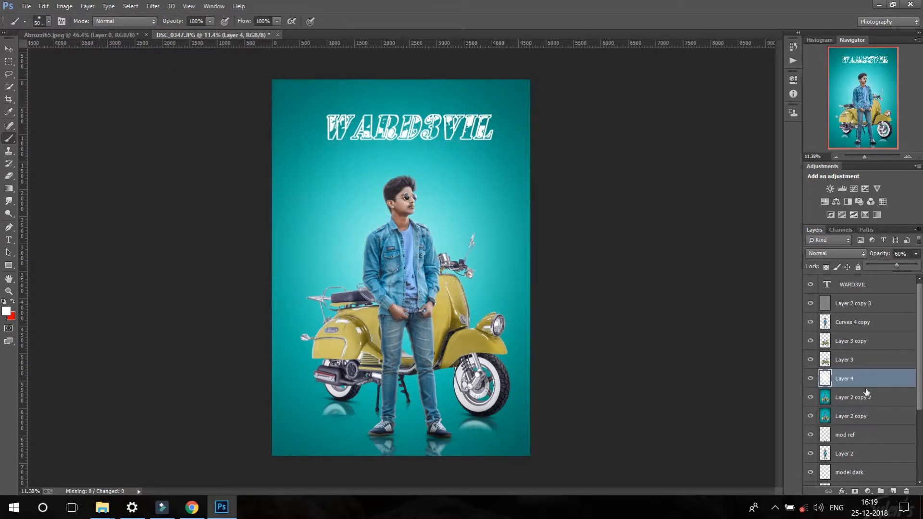
- Nudge the WARD3VIL title up to center it above the man and merge all visible layers
click(853, 284)
key(v)
drag(429, 128, 421, 121)
right_click(862, 313)
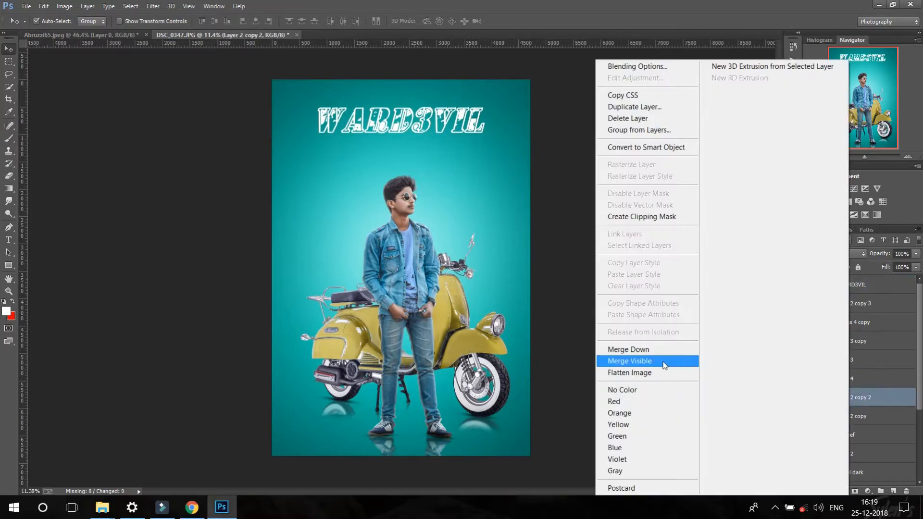
click(672, 361)
- Open the Camera Raw Filter and add post-crop vignetting with amount -11 and a very low midpoint
click(153, 6)
click(223, 77)
click(859, 91)
drag(850, 216, 844, 216)
drag(842, 229, 821, 229)
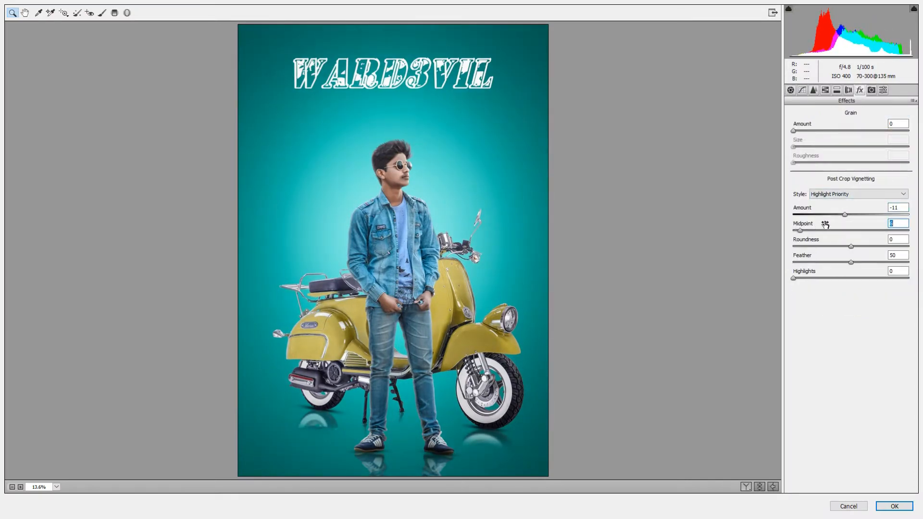
- Set Clarity to +7 and lower Shadows slightly in the basic adjustments
click(790, 89)
drag(922, 287, 857, 285)
drag(854, 232, 851, 231)
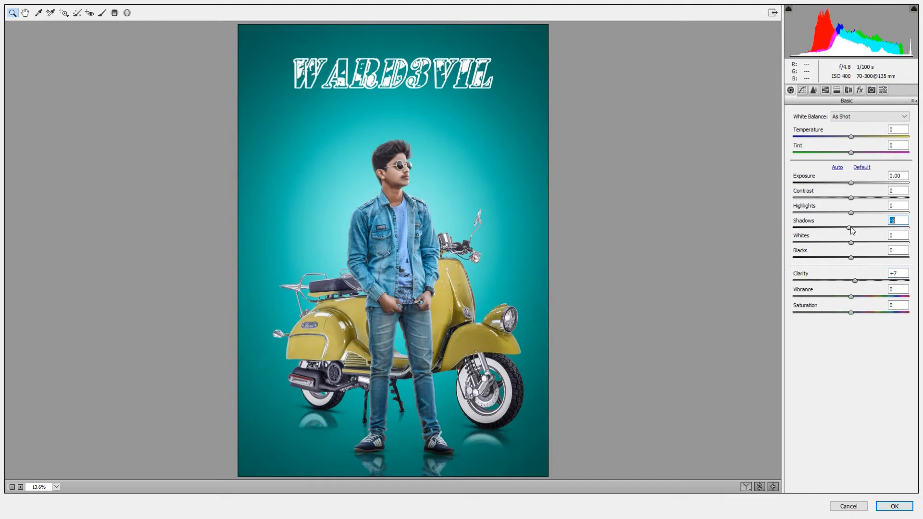
- Raise the luminance of the oranges slightly
key(ctrl+alt+4)
click(855, 175)
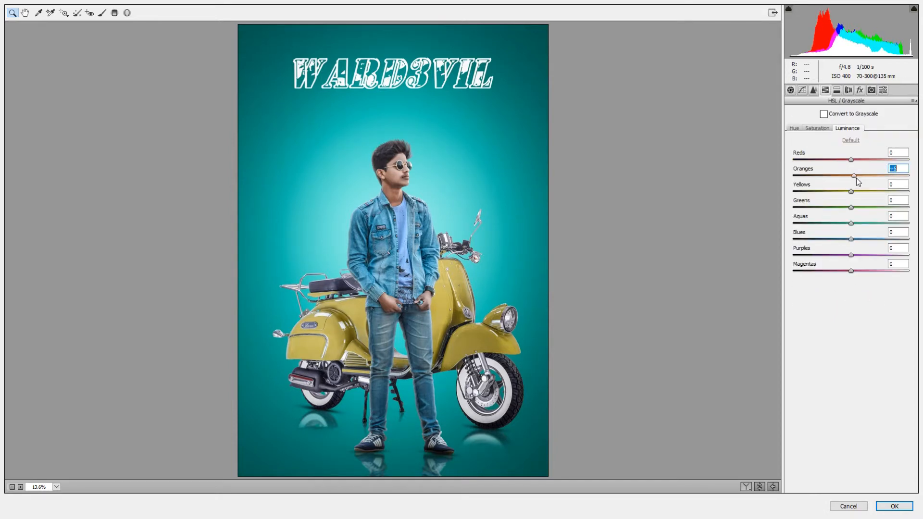
- Try the yellows' saturation and hue at their minimum and reset both to 0
click(818, 127)
drag(851, 192, 787, 191)
text(0)
click(794, 128)
drag(851, 192, 787, 195)
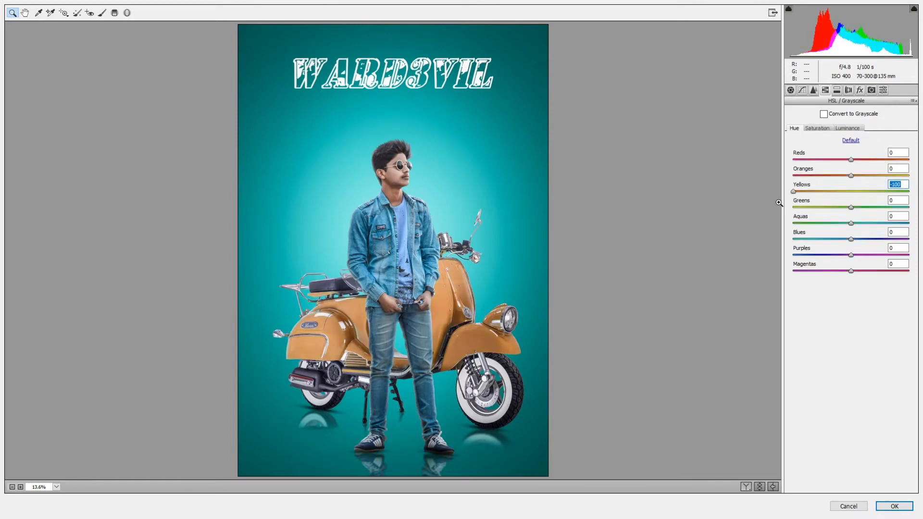
text(0)
- Readjust the post-crop vignetting amount and apply the Camera Raw adjustments to the merged image
click(871, 90)
click(860, 90)
click(848, 215)
click(894, 507)
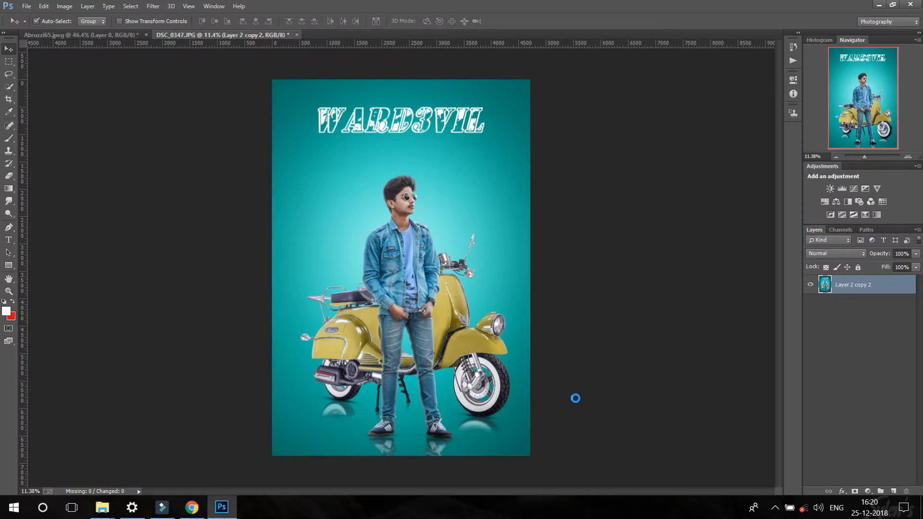
scroll(455, 235, up, 3)
scroll(456, 234, down, 3)
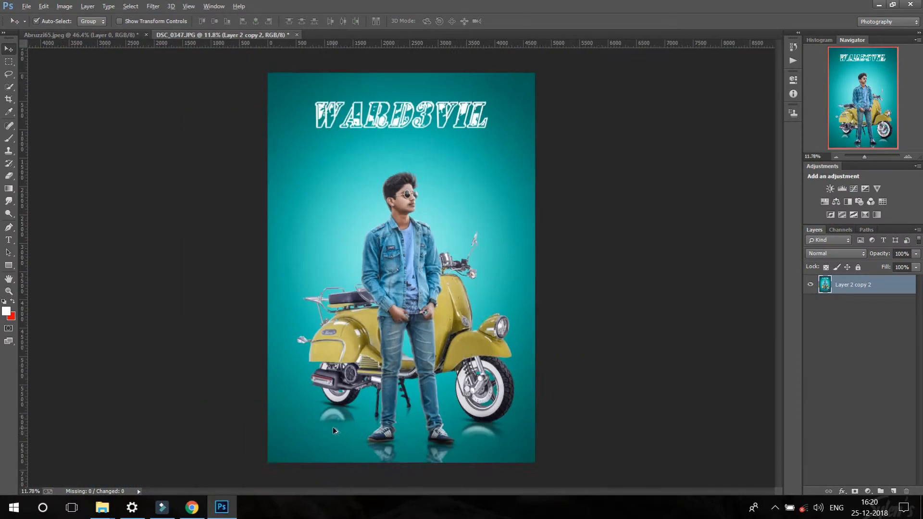